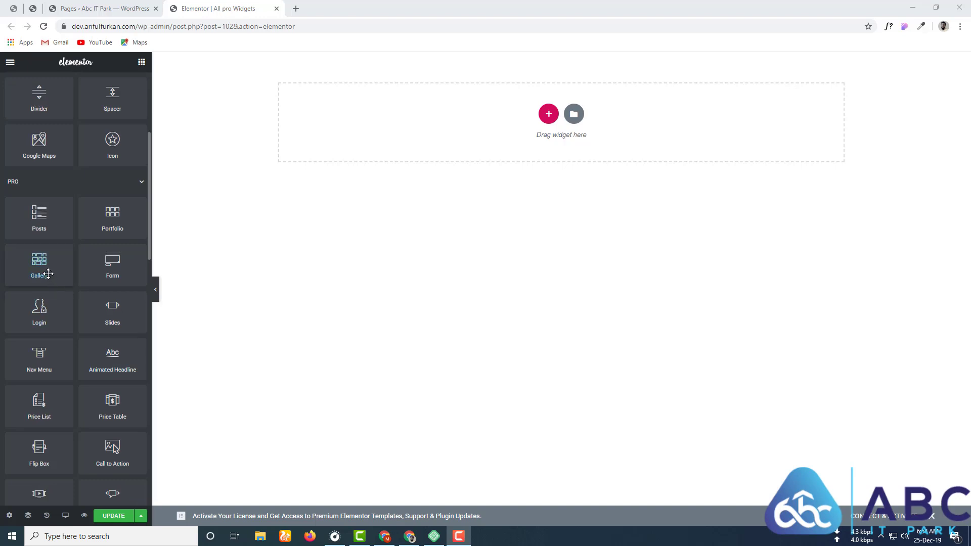
Add a Gallery widget to the empty page and open its content settings
left_click_drag(36, 263, 553, 77)
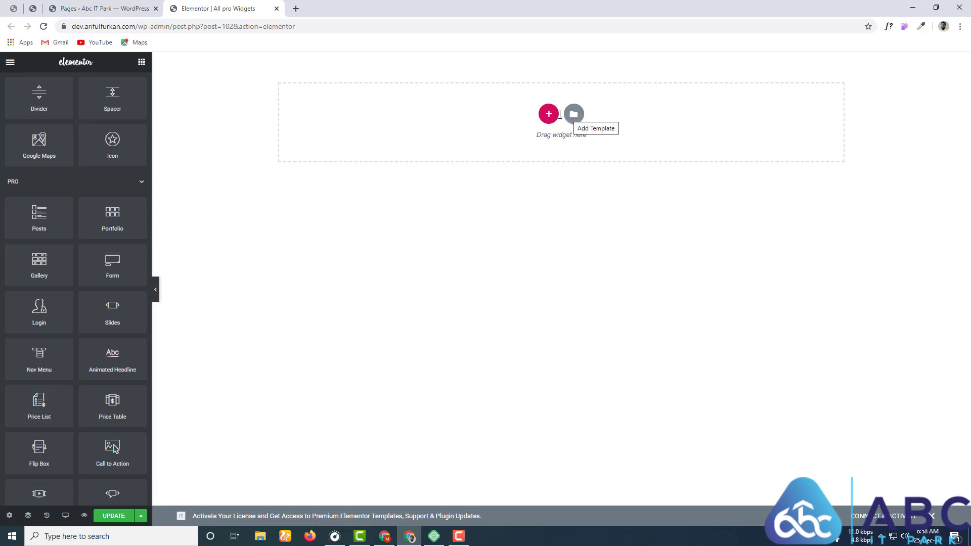
left_click_drag(39, 260, 524, 130)
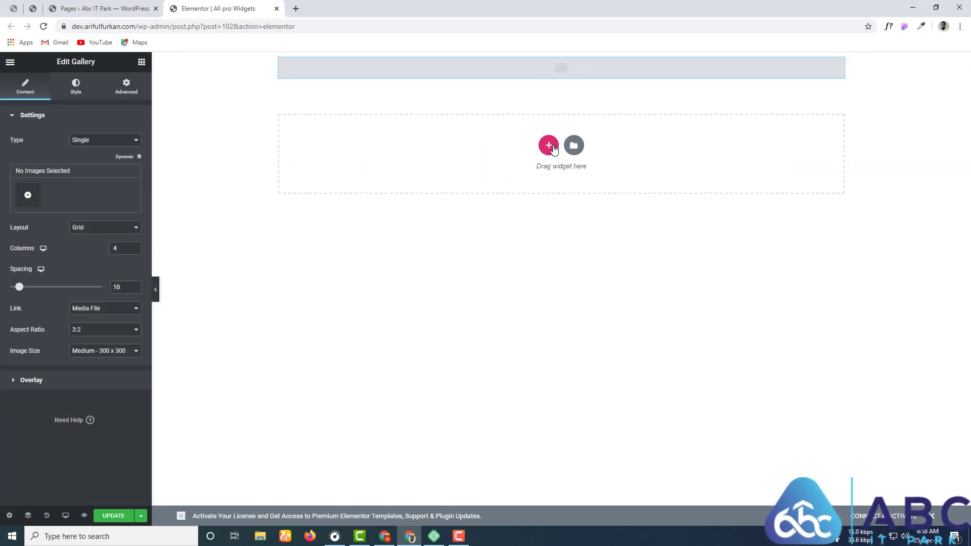
left_click(549, 145)
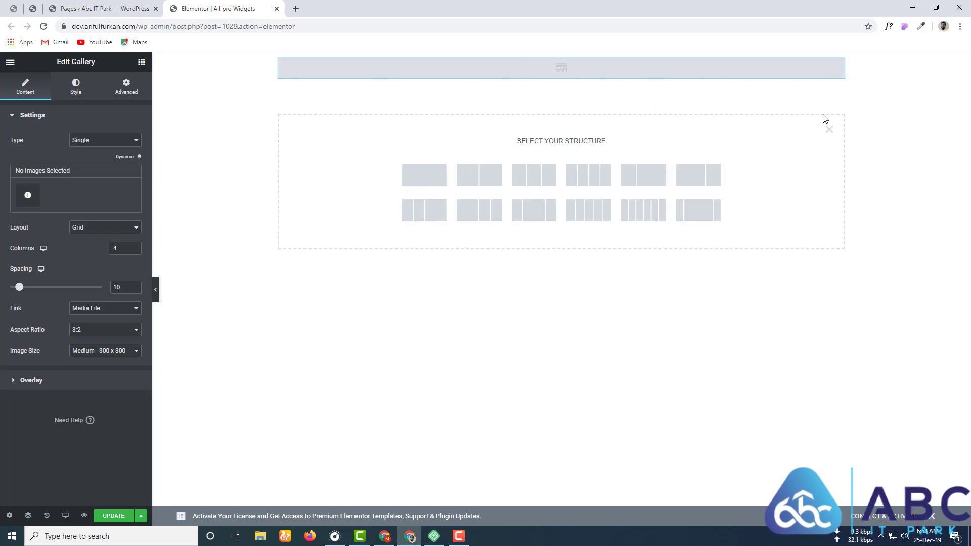
left_click(830, 130)
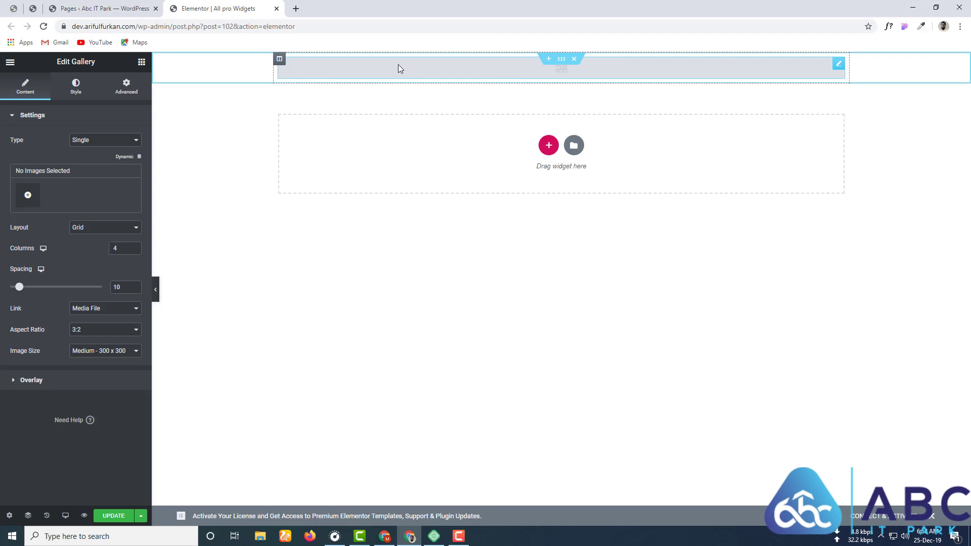
left_click(558, 61)
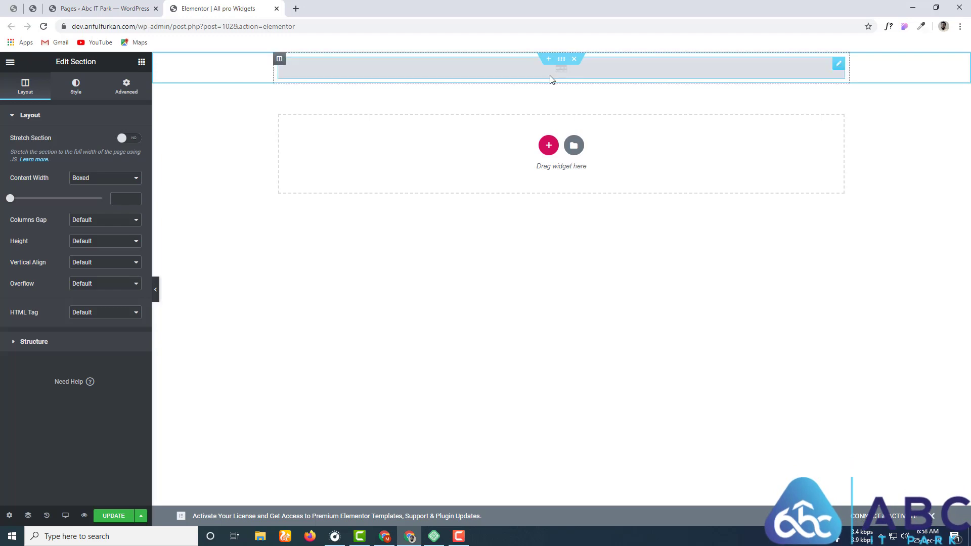
left_click(619, 75)
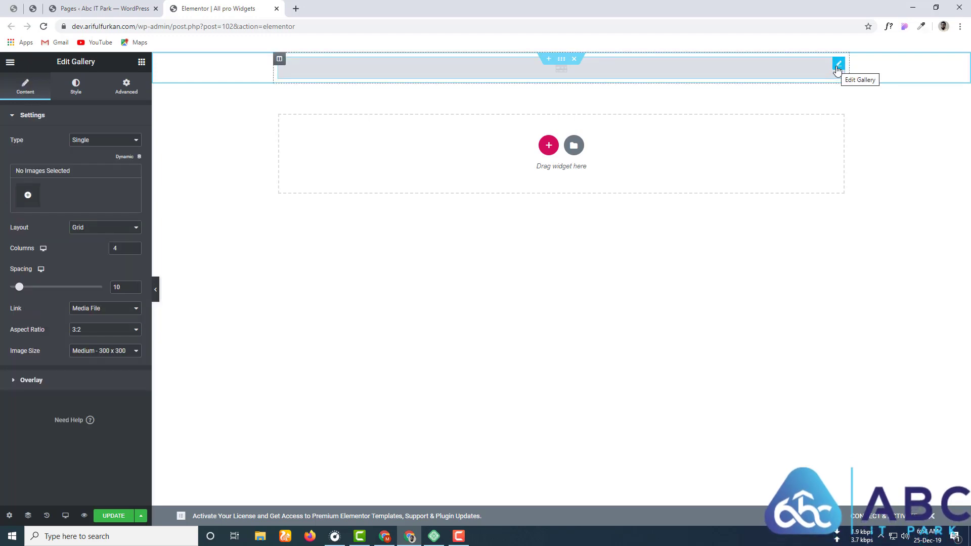
Try the Multiple gallery type and return the type to Single
left_click(98, 143)
left_click(94, 158)
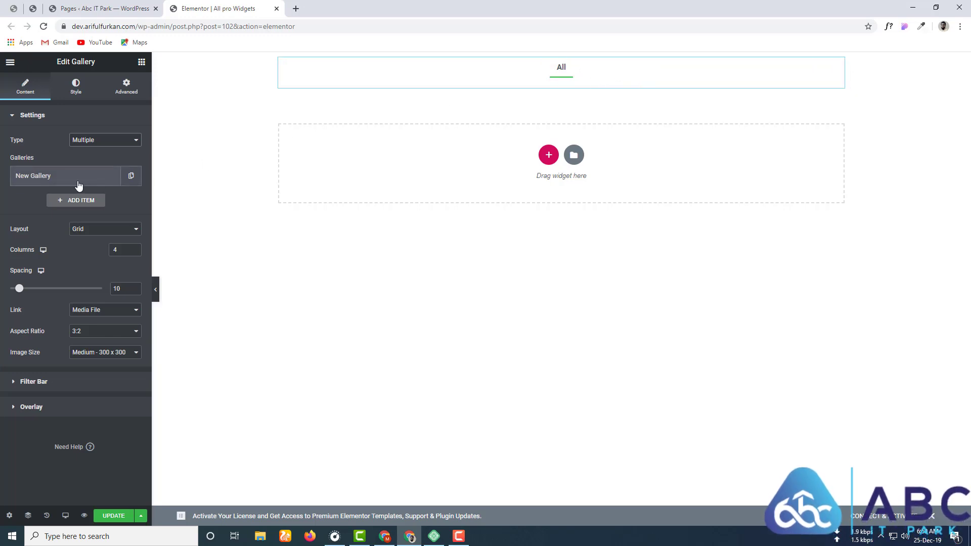
left_click(93, 145)
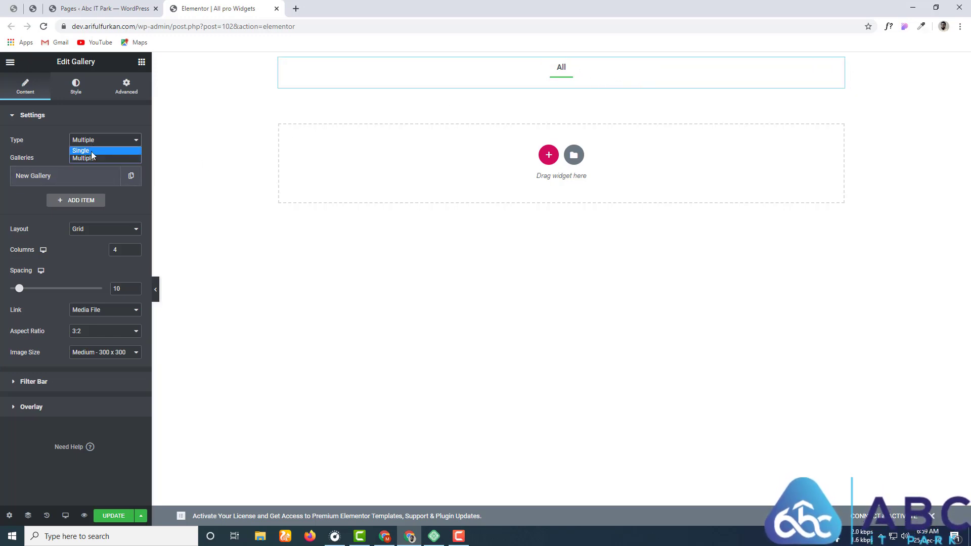
left_click(81, 151)
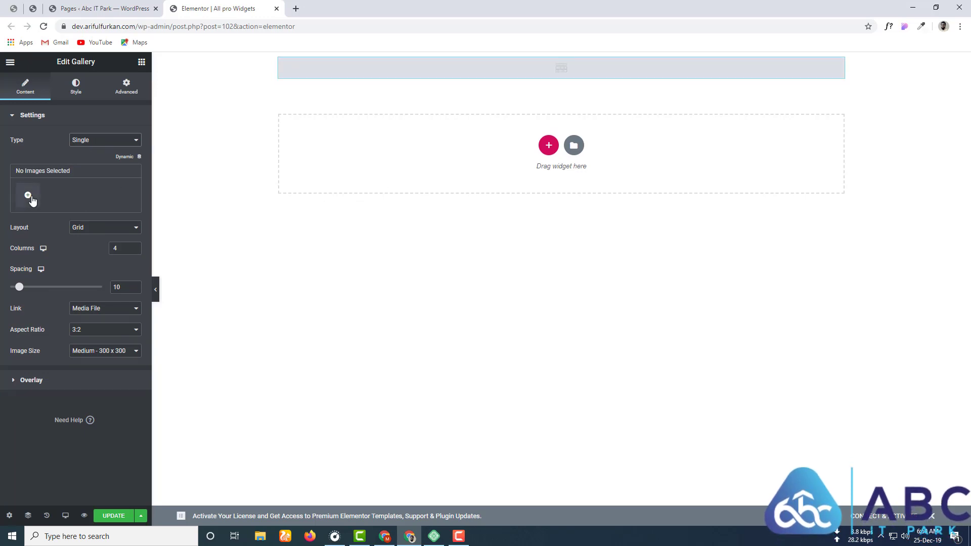
Upload asset 1.jpeg through asset 7.jpeg from the pro folder on the Desktop for the gallery
left_click(29, 197)
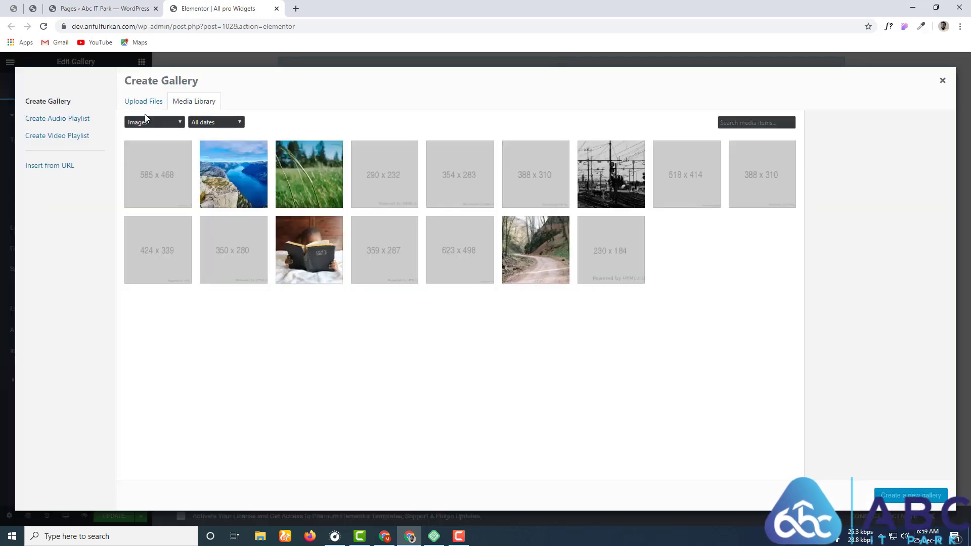
left_click(143, 106)
left_click(536, 270)
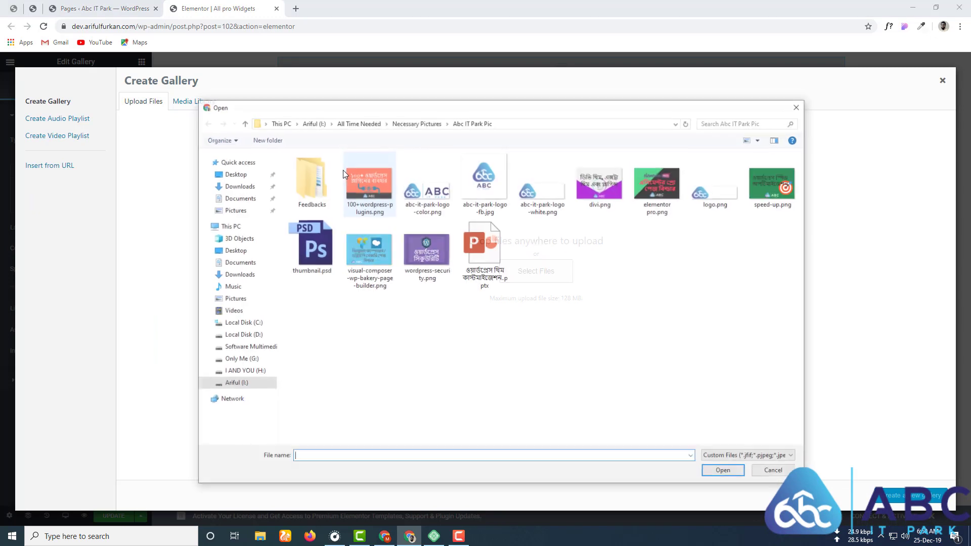
left_click(235, 174)
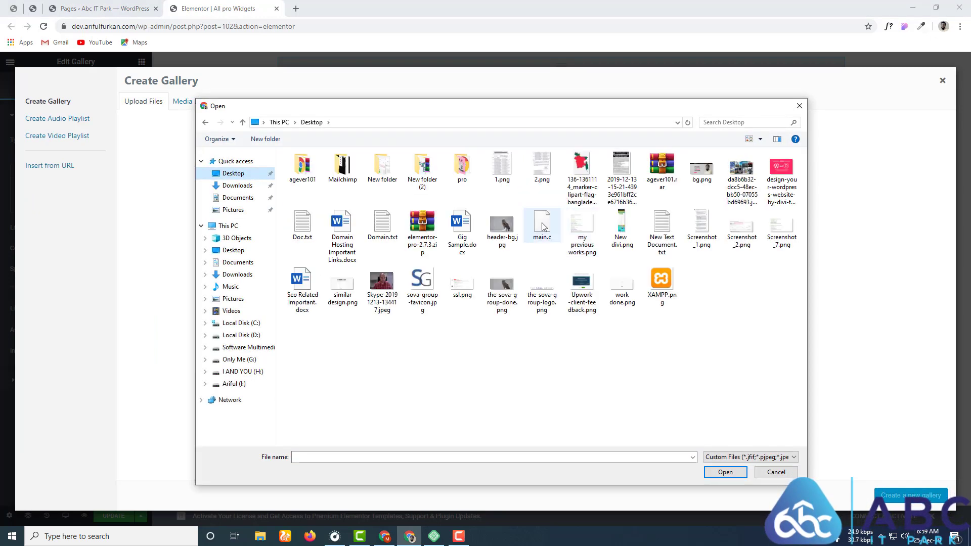
double_click(463, 166)
left_click(315, 197)
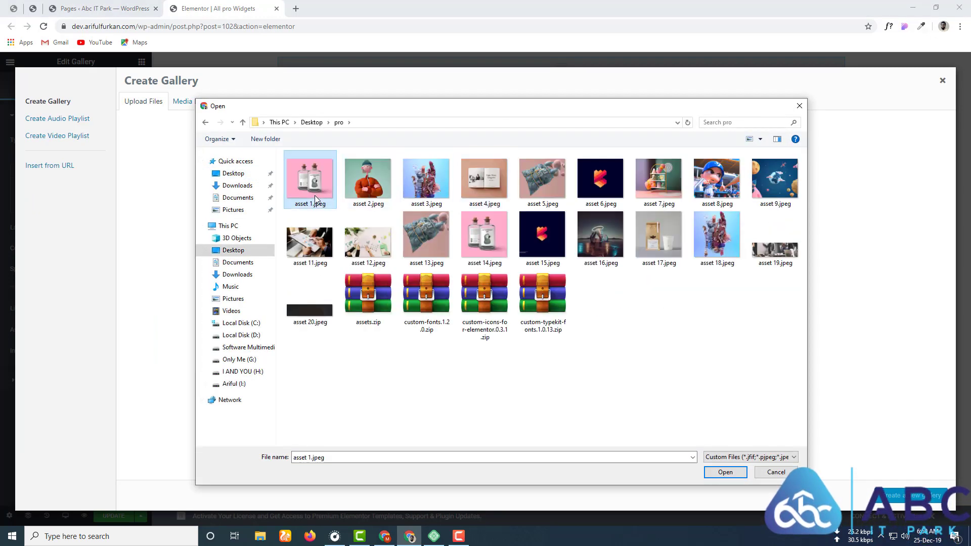
left_click(374, 182, "ctrl")
left_click(447, 183, "ctrl")
left_click(496, 183, "ctrl")
left_click(562, 178, "ctrl")
left_click(602, 179, "ctrl")
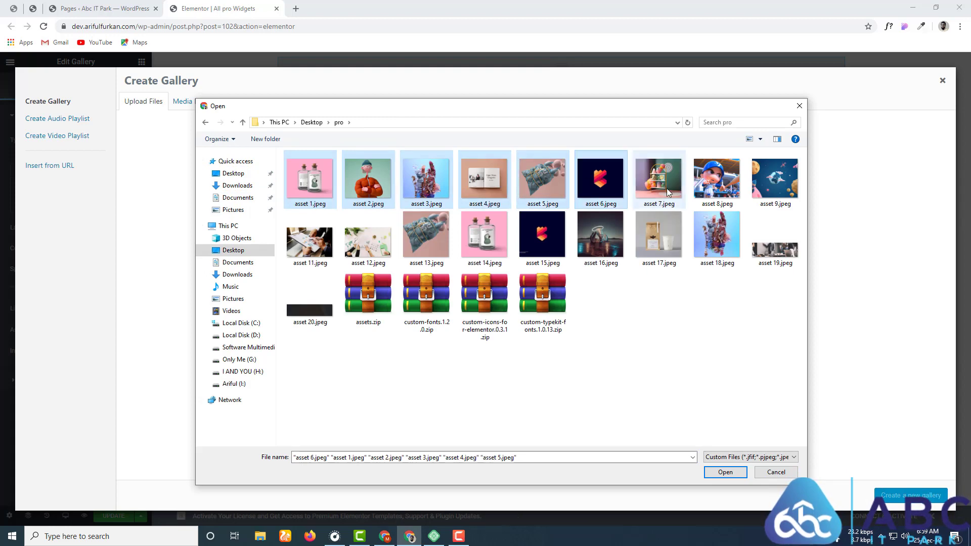
left_click(652, 197, "ctrl")
left_click(721, 469)
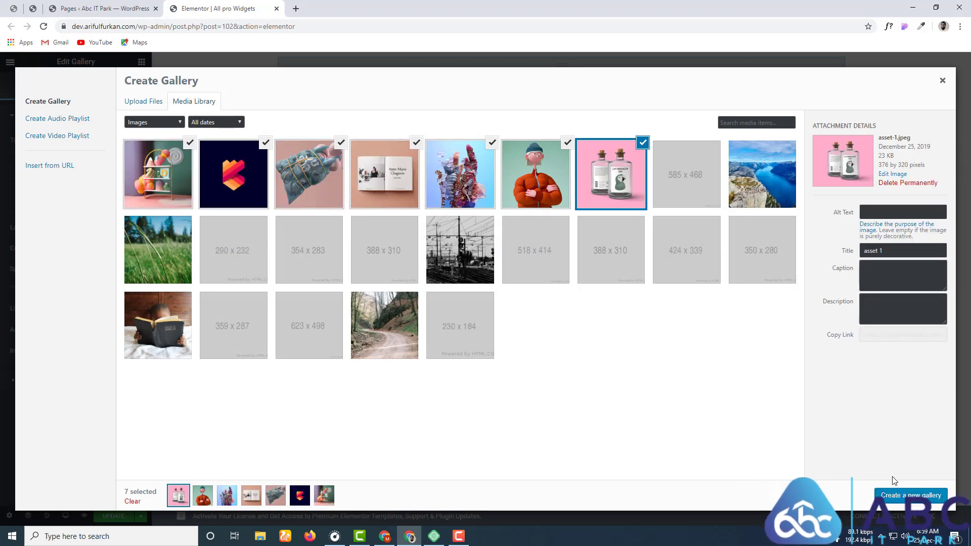
Create a gallery from the uploaded images, placing the open book second and the orange-jacket figure fifth, and insert it
left_click(913, 499)
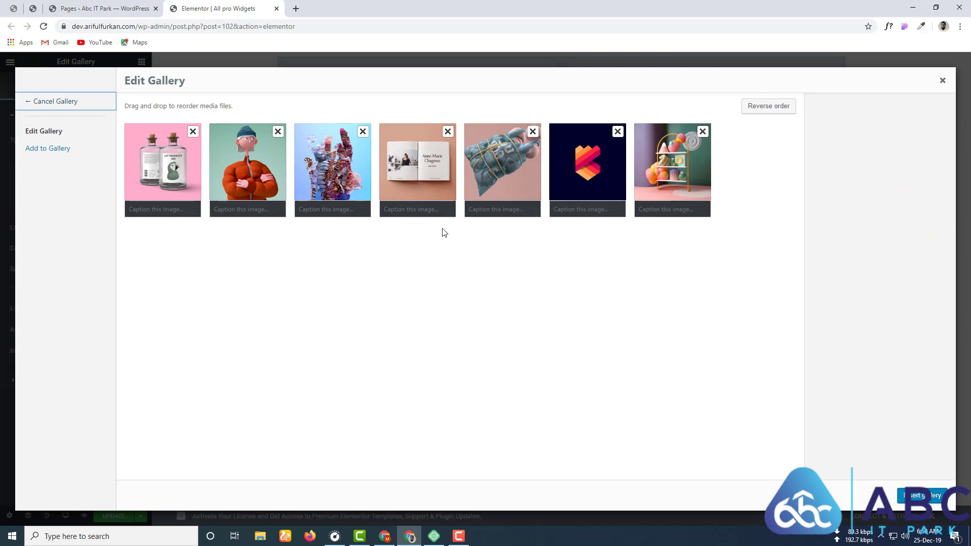
left_click_drag(425, 174, 316, 193)
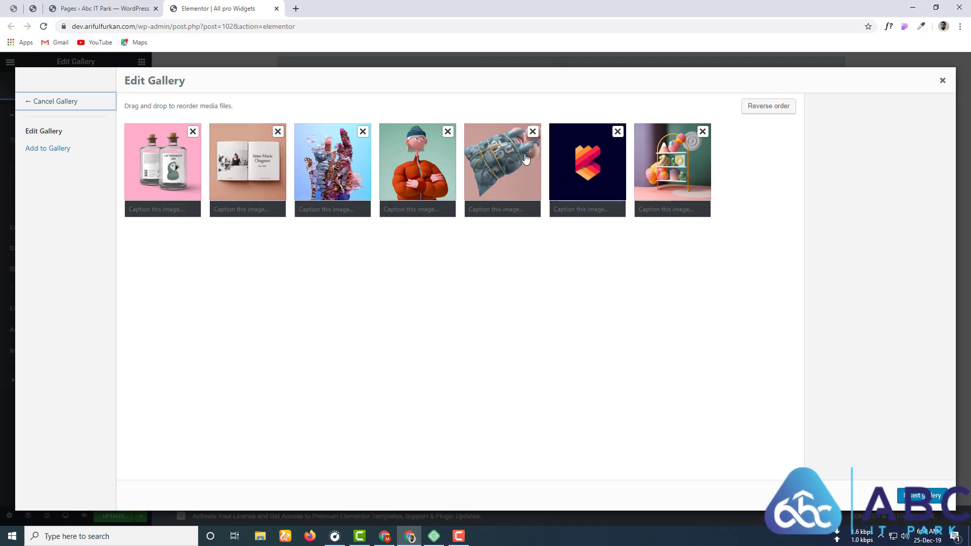
left_click_drag(411, 167, 496, 163)
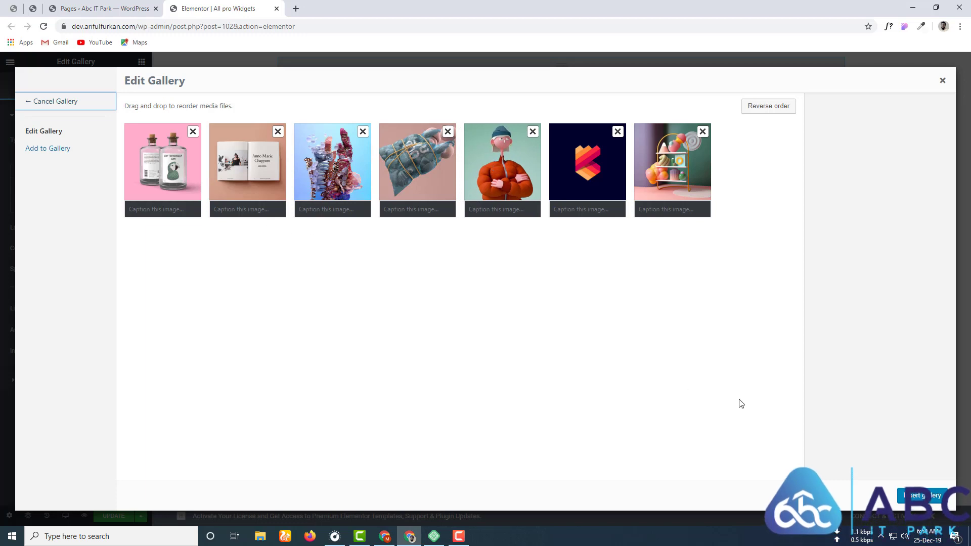
left_click(923, 495)
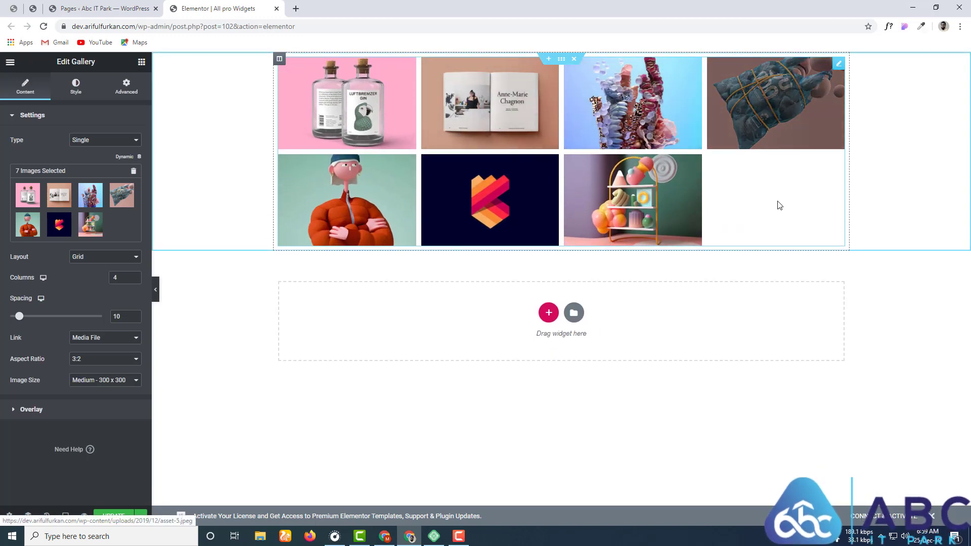
Preview the gallery images in the lightbox starting from the open book, close it and reopen the gallery's settings
left_click(506, 107)
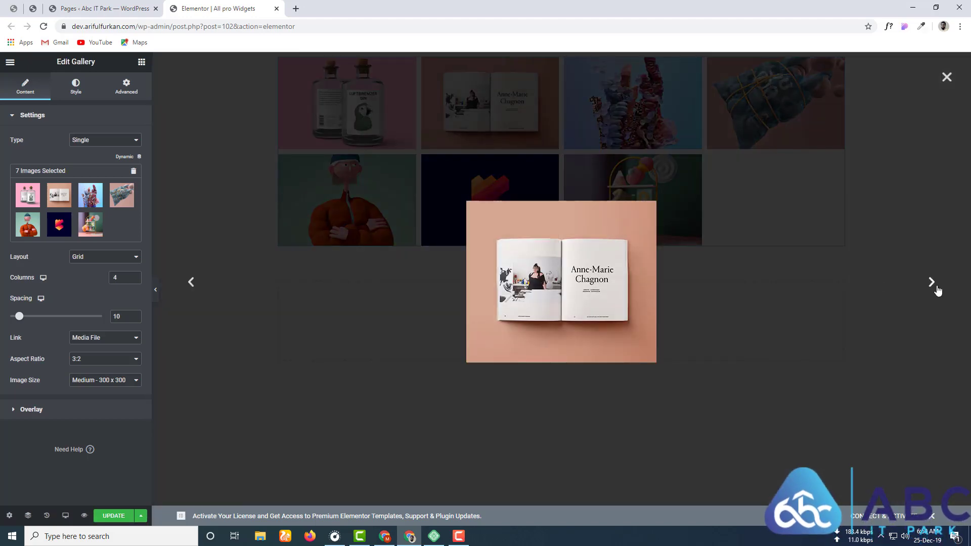
left_click(932, 282)
left_click(933, 282)
left_click(932, 283)
left_click(933, 282)
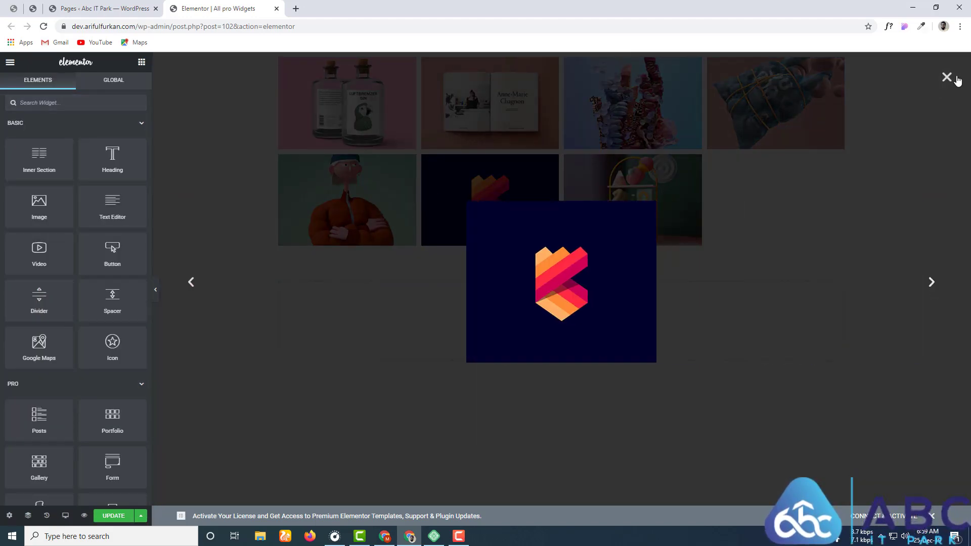
left_click(956, 79)
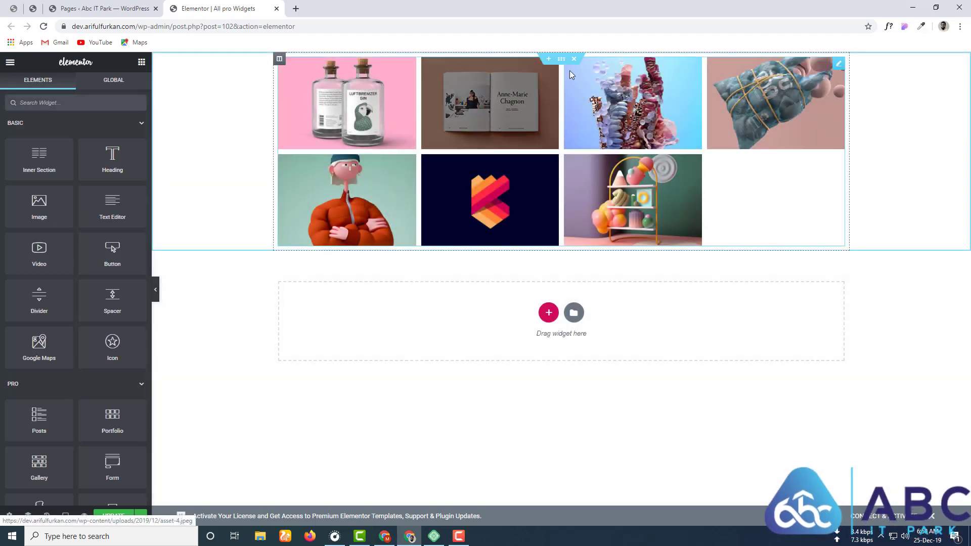
left_click(840, 64)
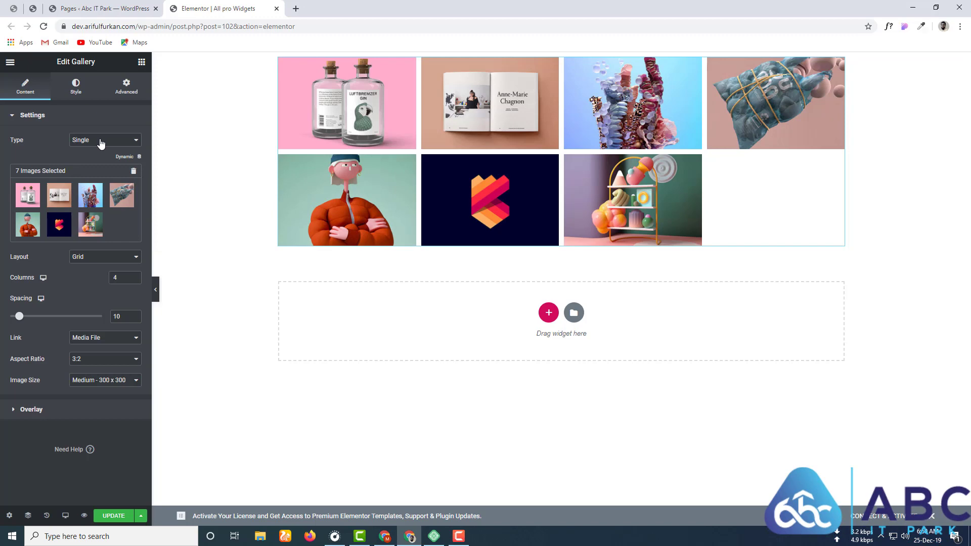
Try the Justified and Masonry layouts on the gallery
left_click(84, 257)
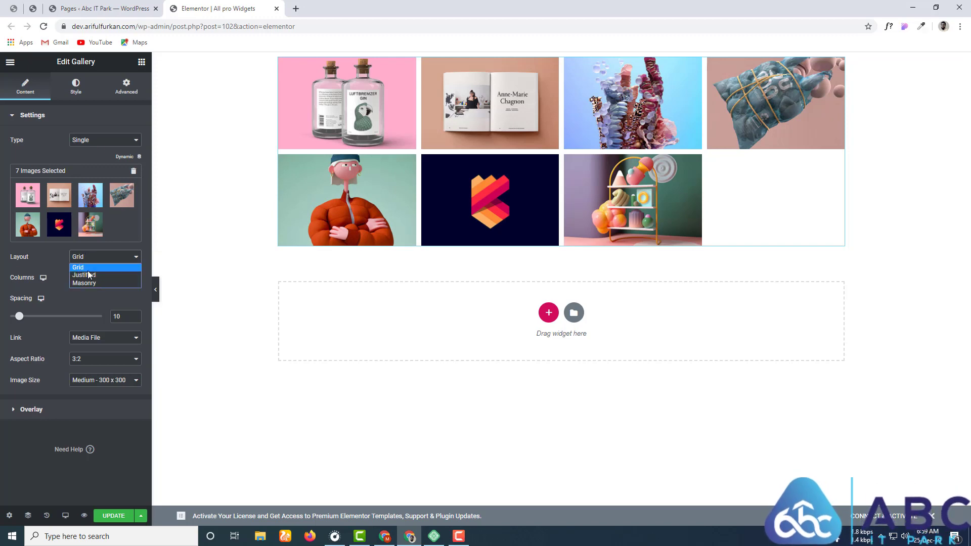
left_click(88, 275)
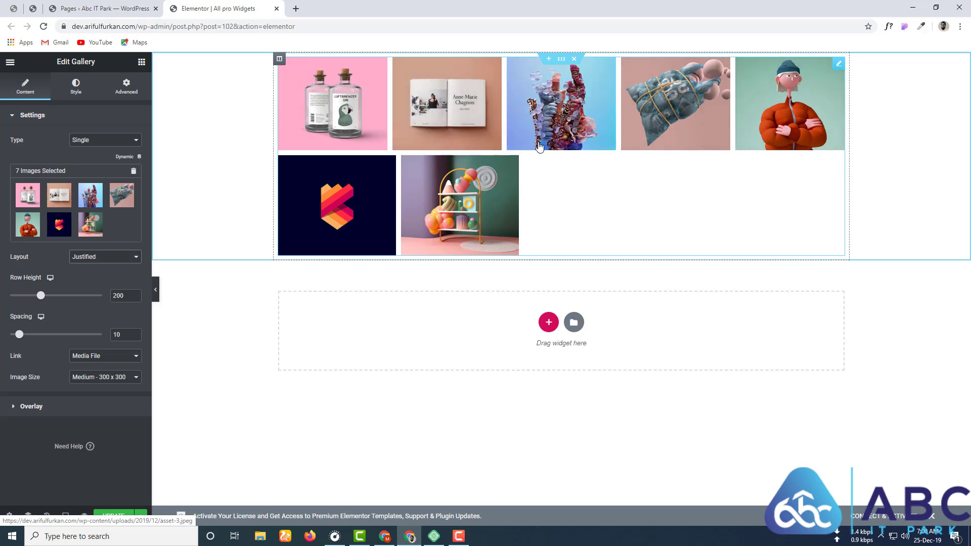
left_click(104, 259)
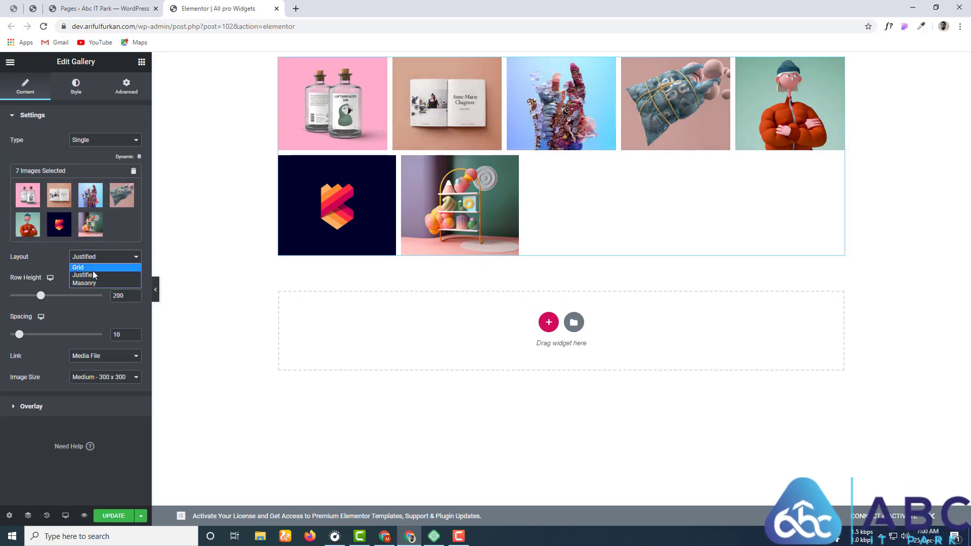
left_click(84, 284)
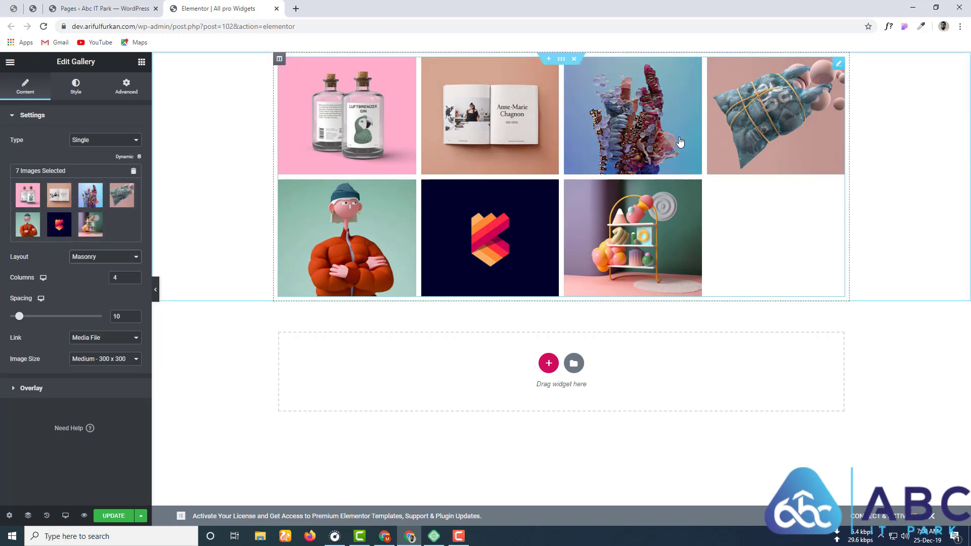
Add the grass field and fjord photos from the media library, moving the grass photo to third place, and insert the gallery
left_click(129, 191)
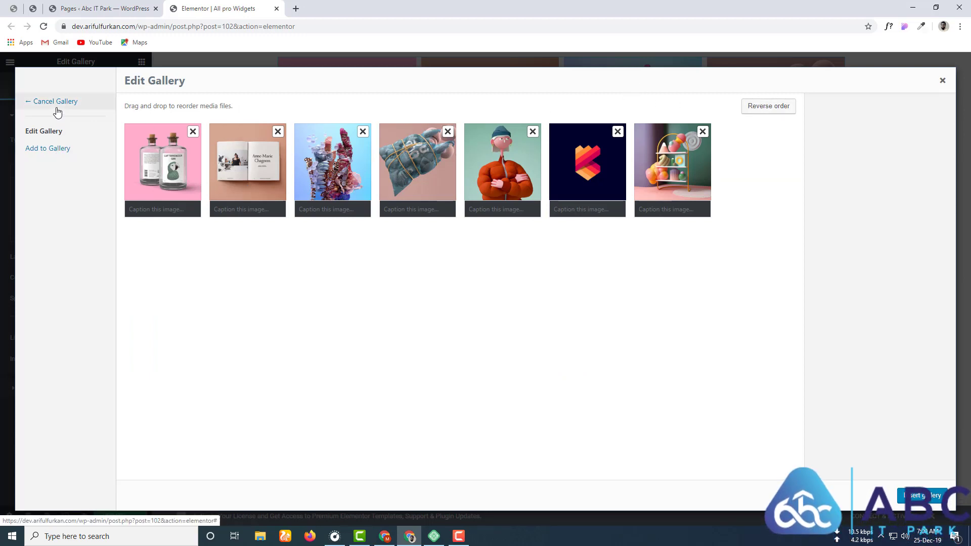
left_click(51, 136)
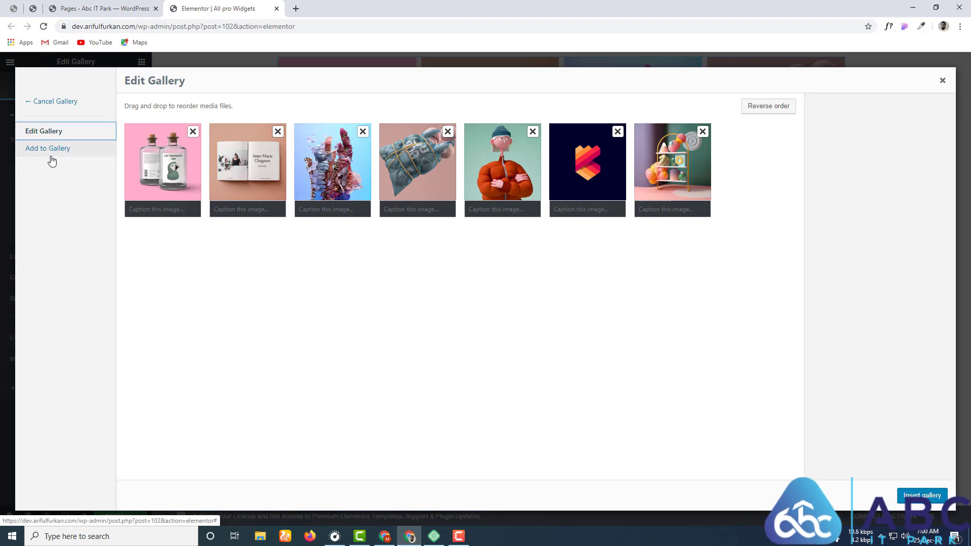
left_click(50, 150)
left_click(319, 169)
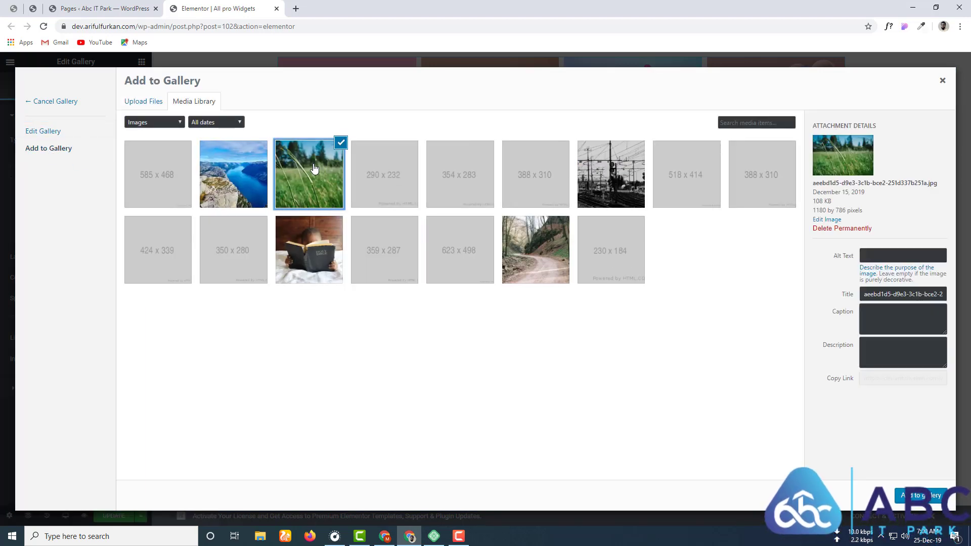
left_click(233, 172)
left_click(920, 495)
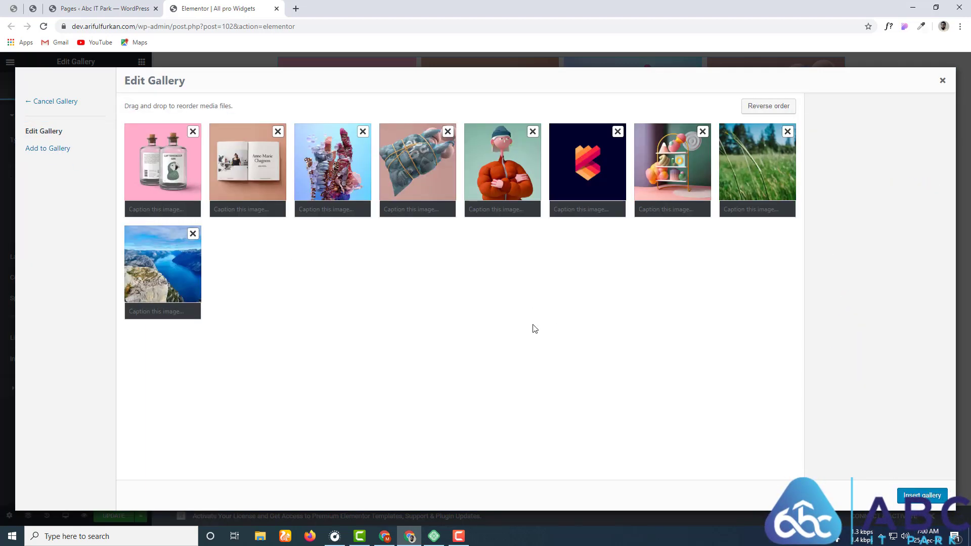
left_click_drag(774, 187, 344, 166)
left_click(922, 495)
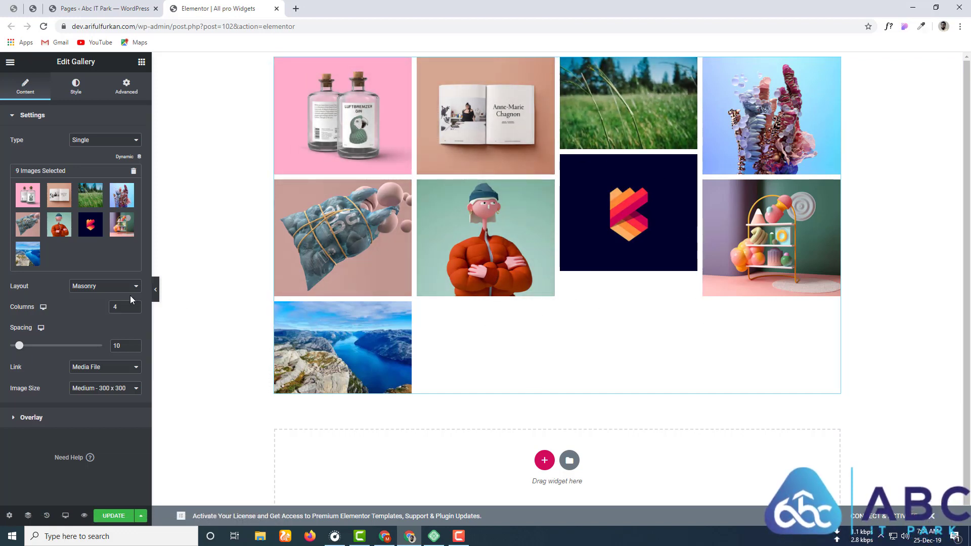
Switch the gallery to the Grid layout with 3 columns and set the spacing to 12
left_click(100, 288)
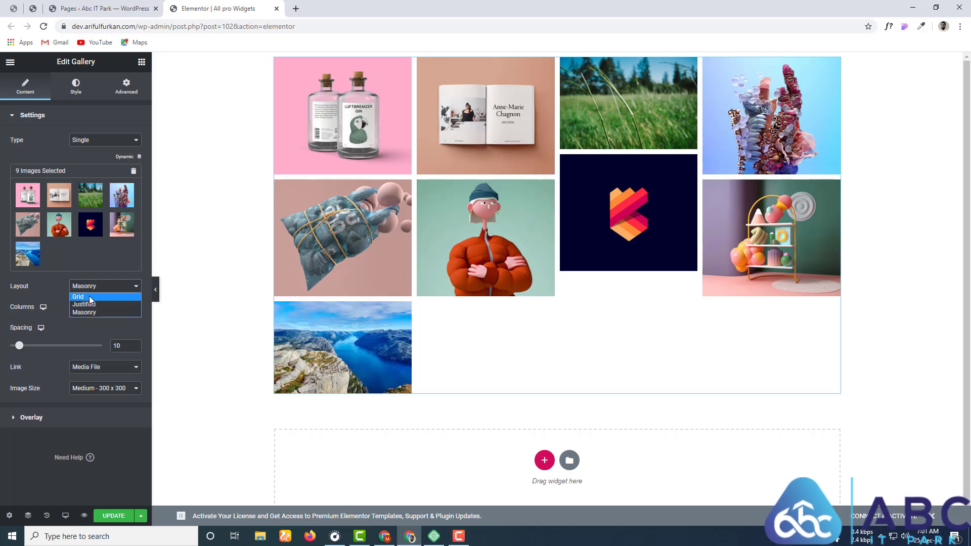
left_click(90, 297)
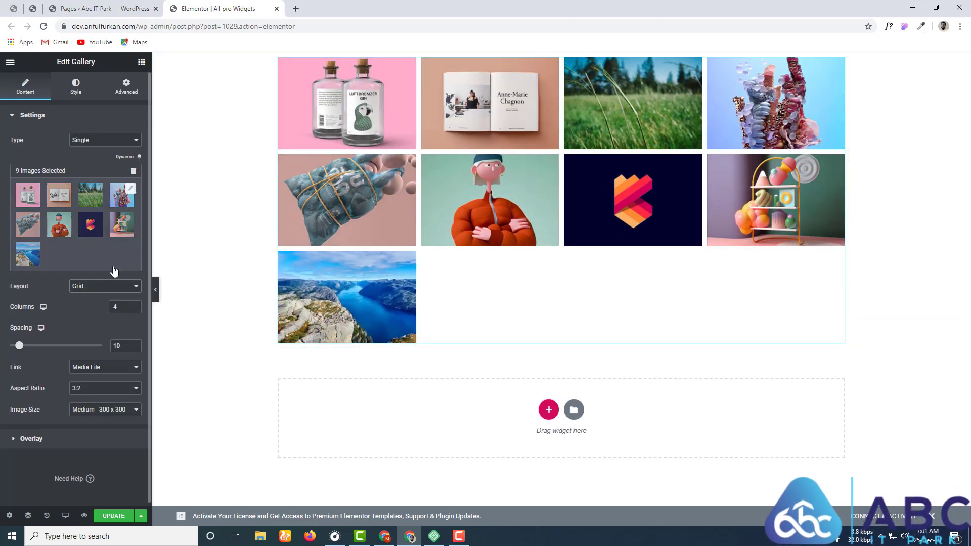
left_click(94, 291)
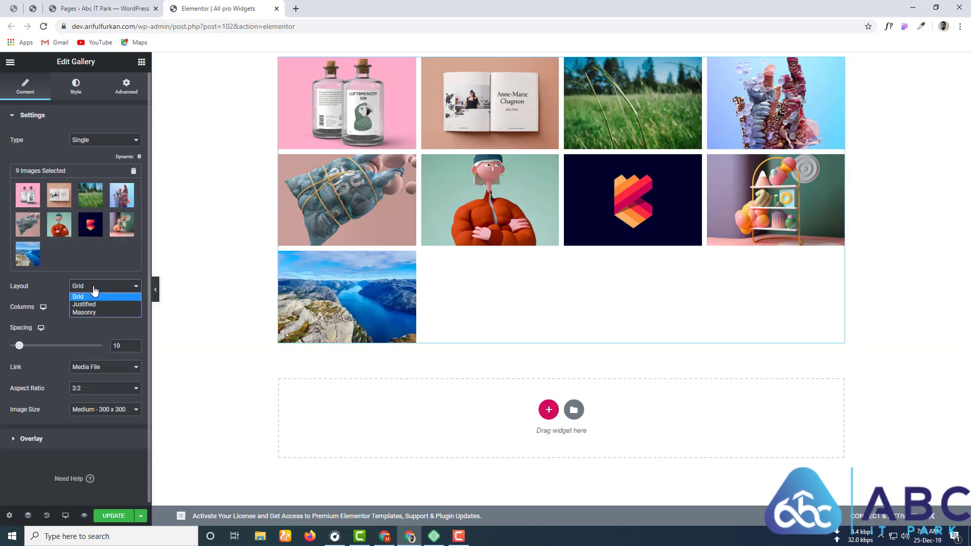
left_click(57, 295)
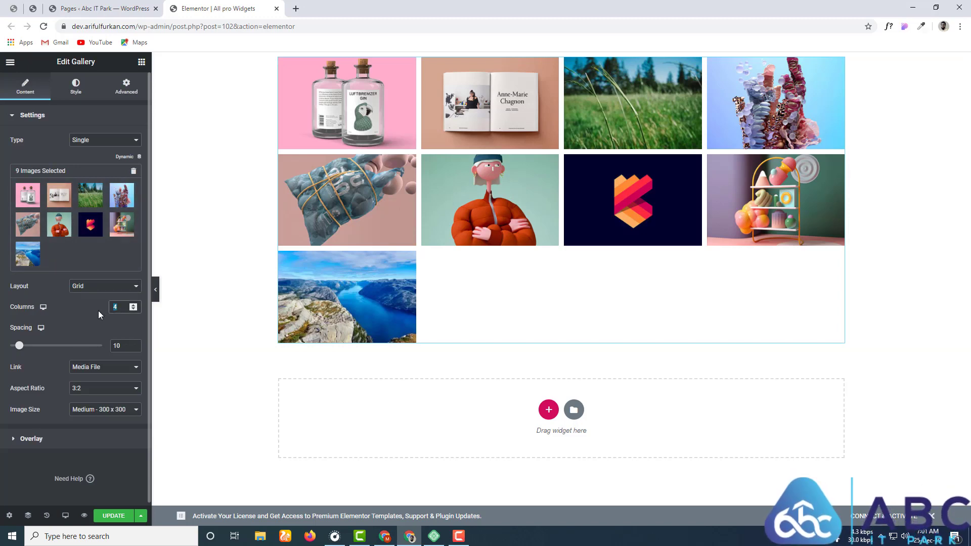
type("3")
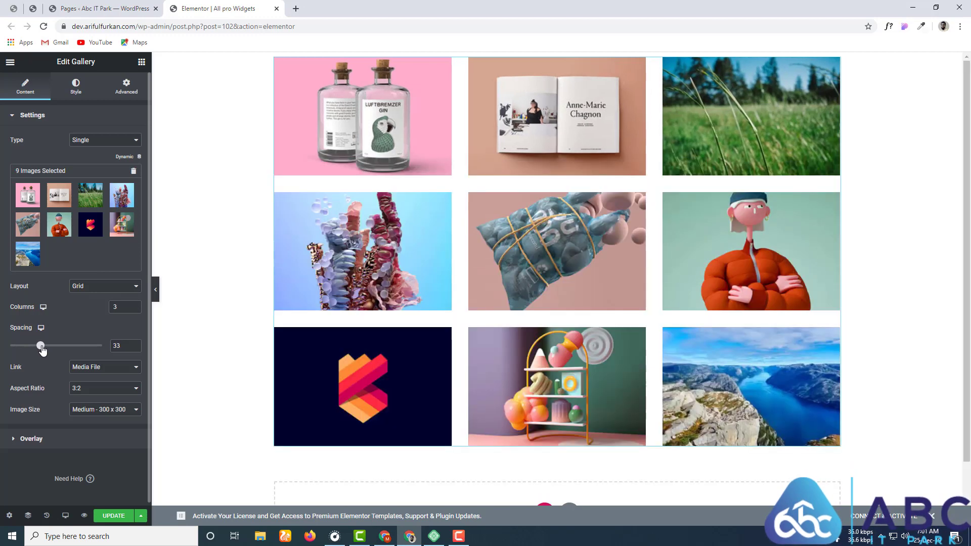
left_click_drag(22, 346, 22, 346)
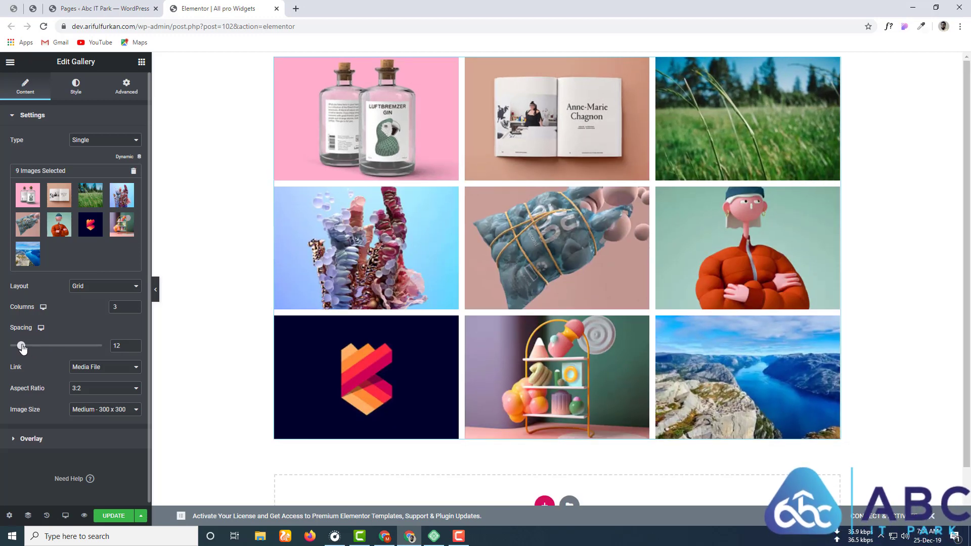
Try the Justified layout with row heights of 311 and 212, and return the gallery to Masonry with 4 columns
left_click(98, 288)
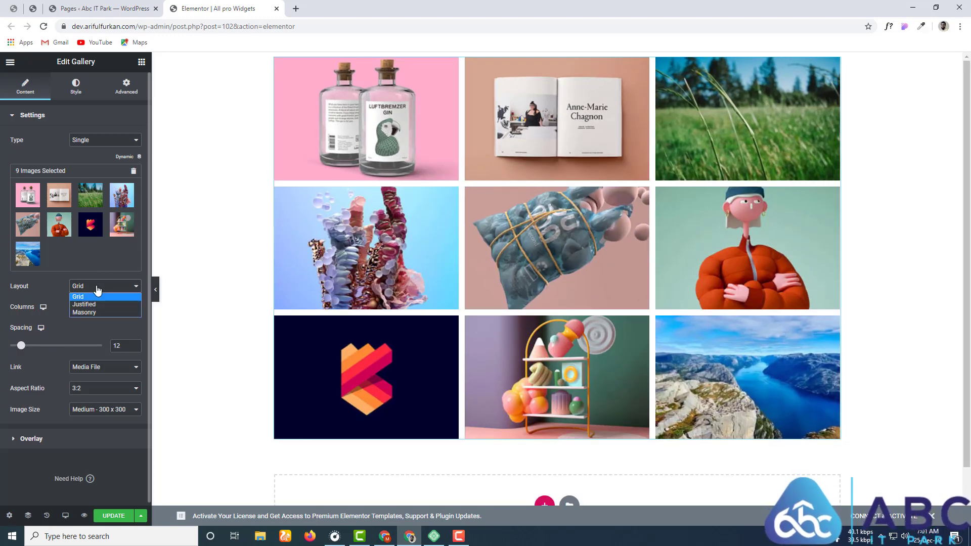
left_click(89, 306)
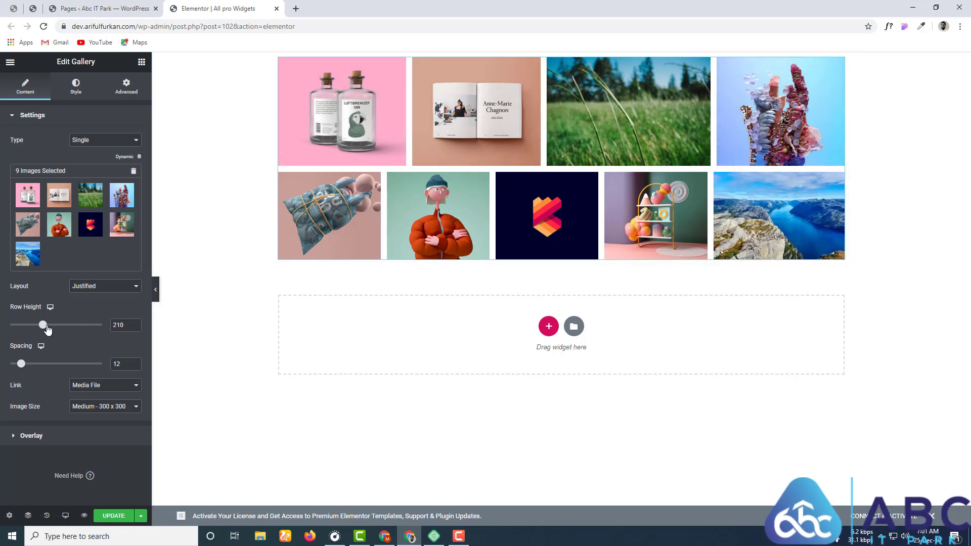
left_click(63, 325)
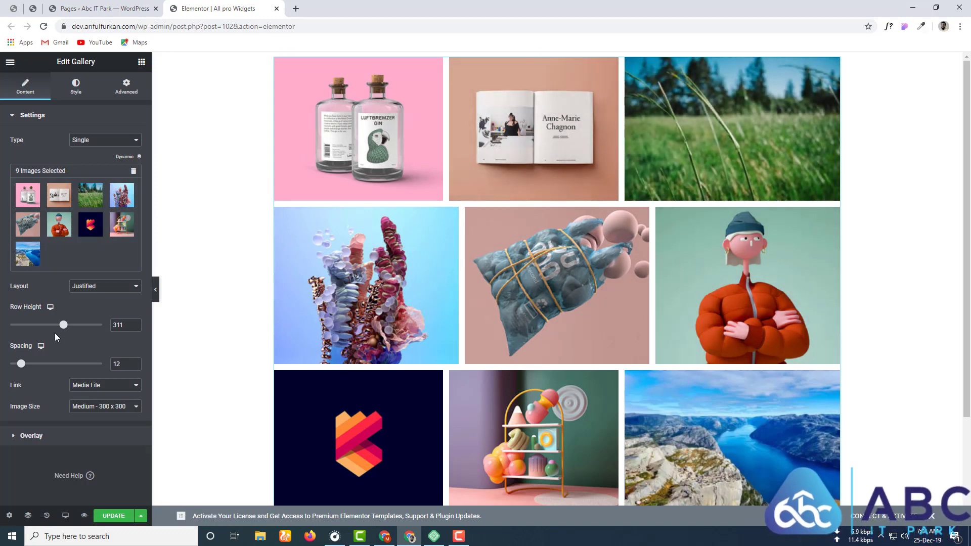
left_click_drag(62, 325, 43, 328)
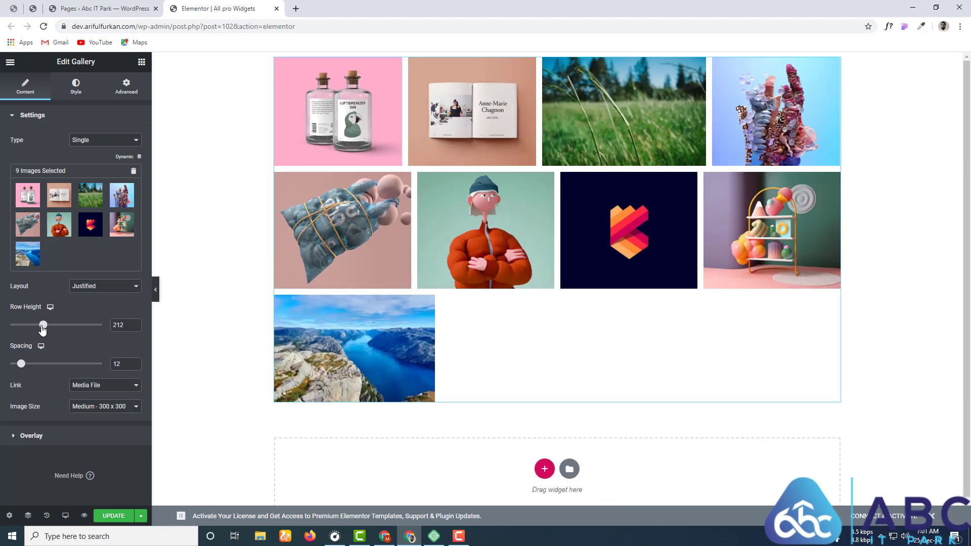
left_click(91, 287)
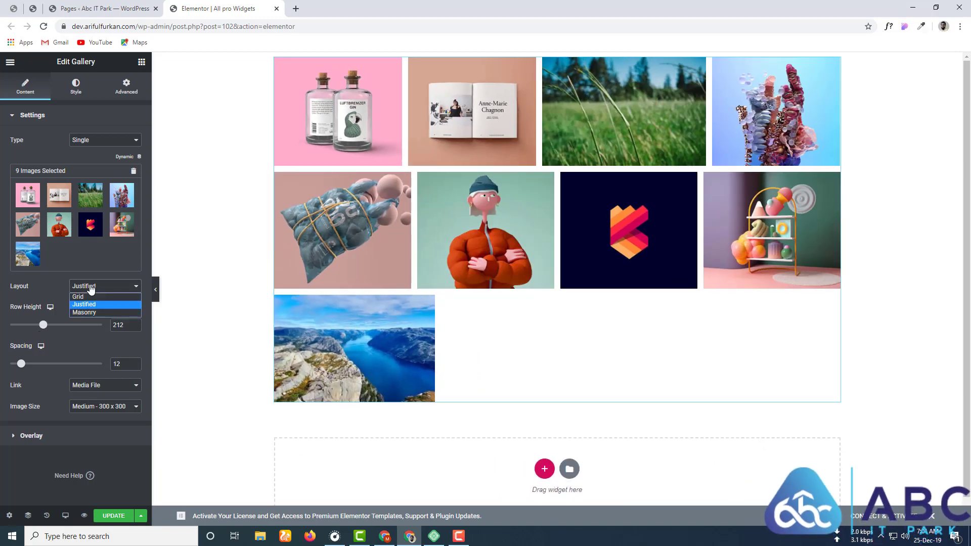
left_click(93, 313)
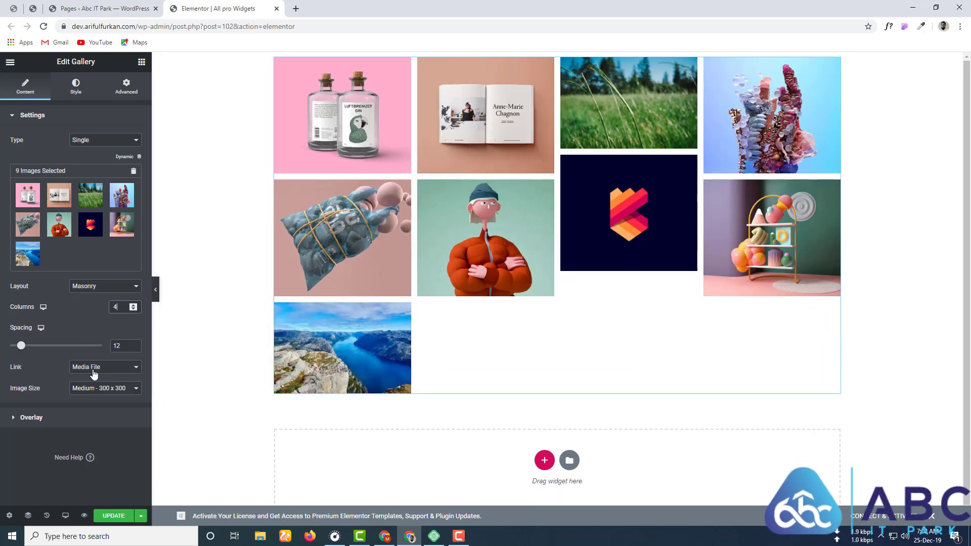
Keep the gallery link on Media File, preview the open book image in the lightbox and close it
left_click(113, 367)
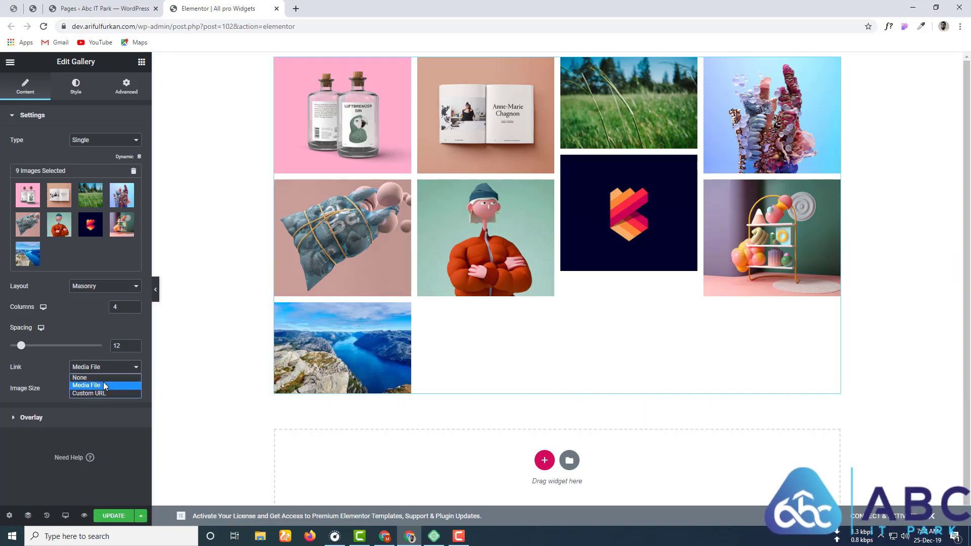
left_click(86, 386)
left_click(485, 115)
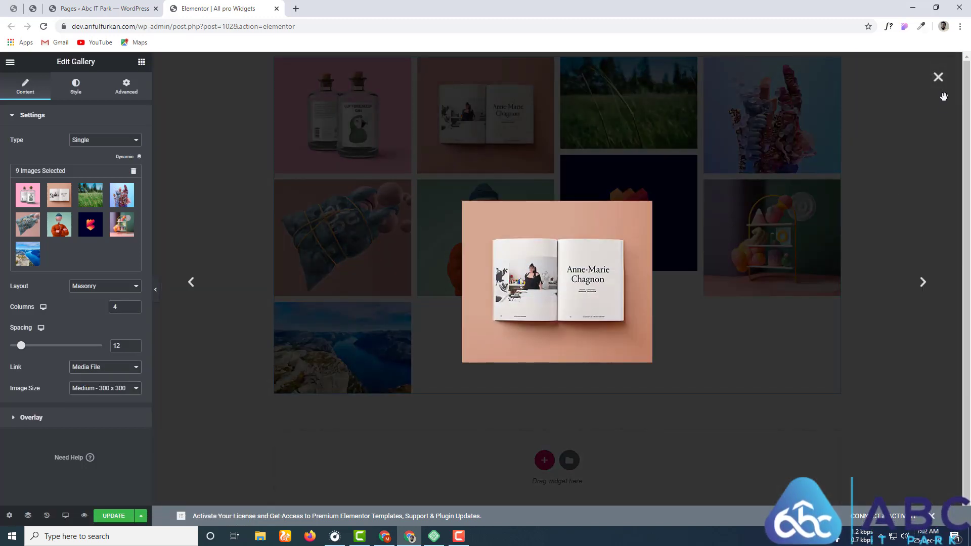
left_click(944, 96)
Try the None and Custom URL link options on the gallery, and restore the link to Media File
left_click(109, 367)
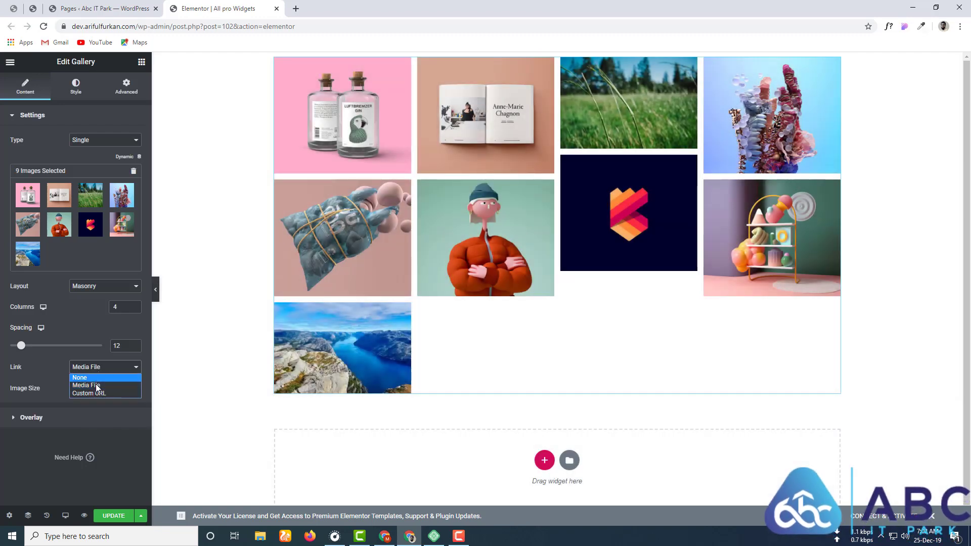
left_click(92, 379)
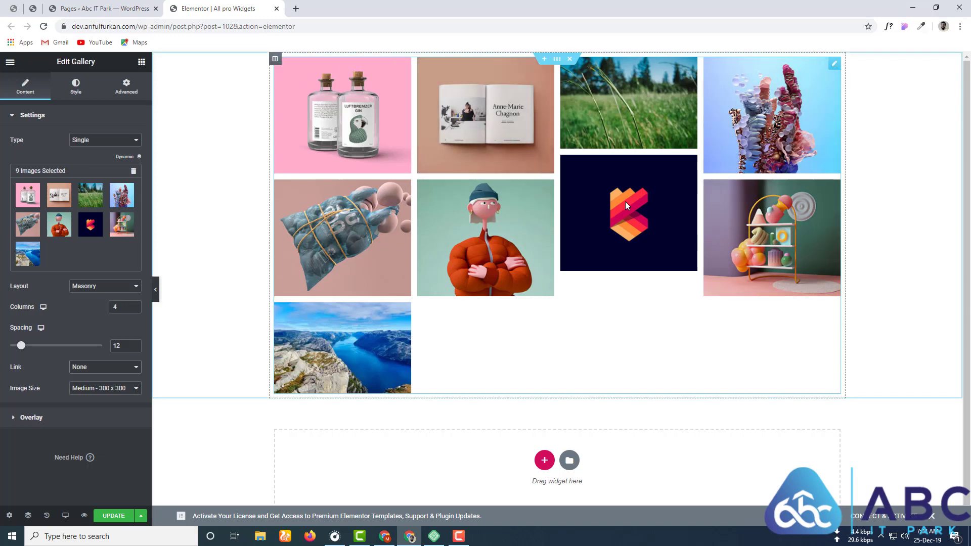
left_click(116, 369)
left_click(96, 394)
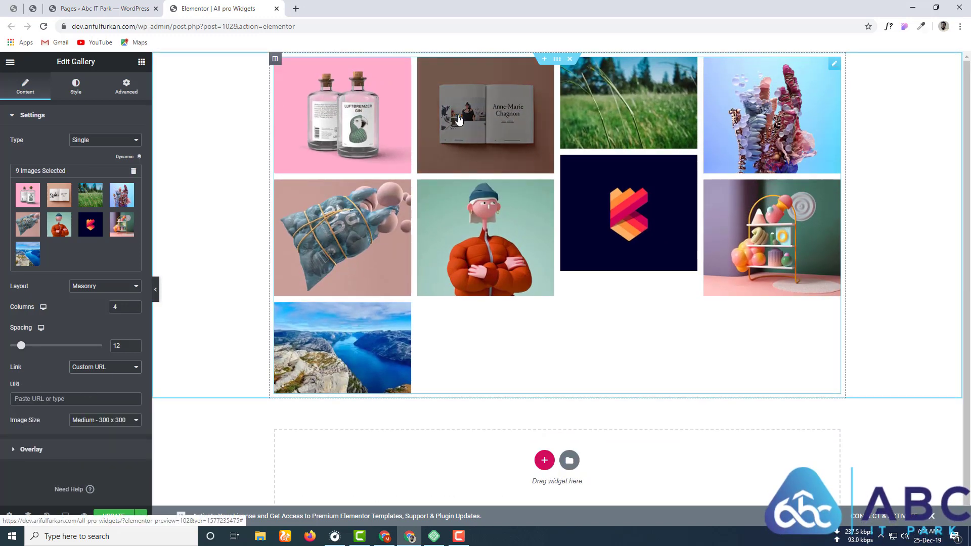
left_click(51, 399)
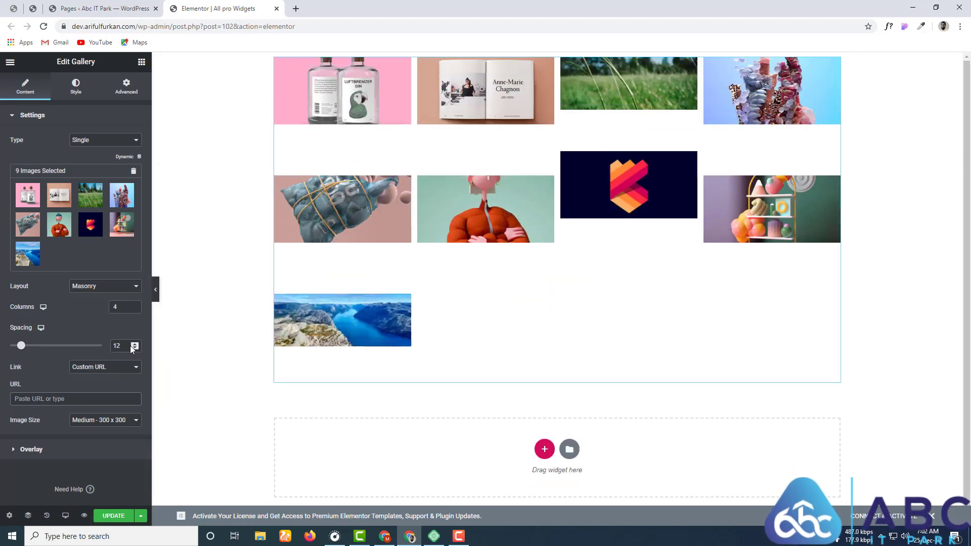
left_click(127, 369)
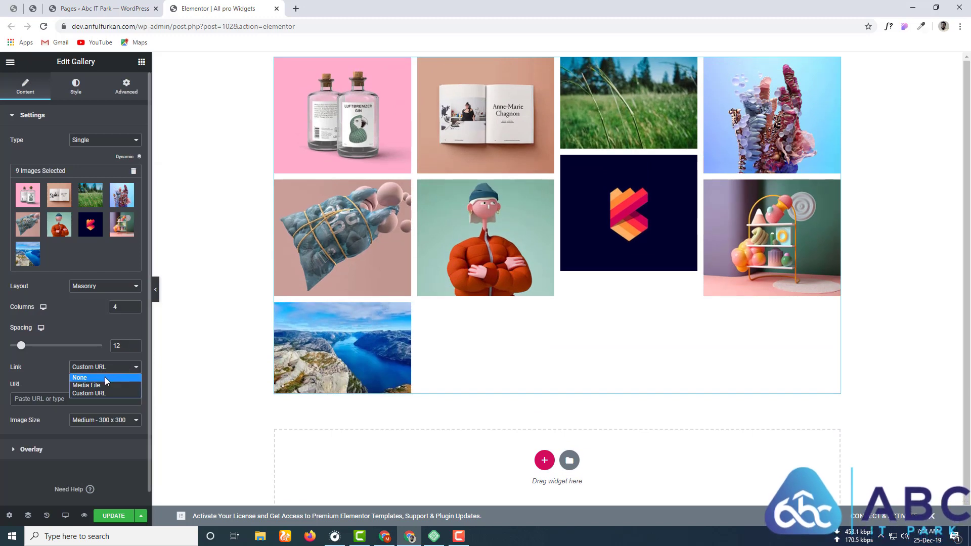
left_click(96, 386)
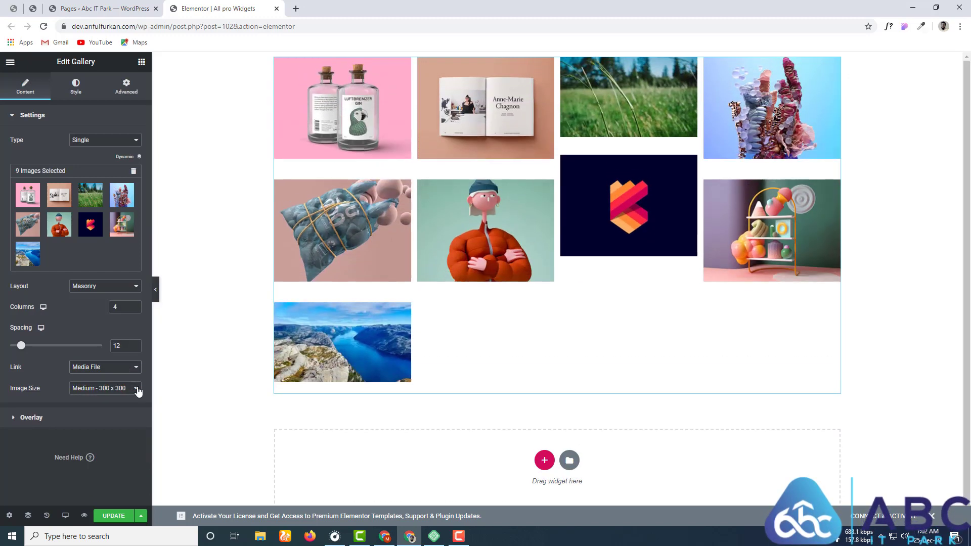
Try the Thumbnail 150 x 150 image size, and set the gallery back to Medium 300 x 300
left_click(108, 395)
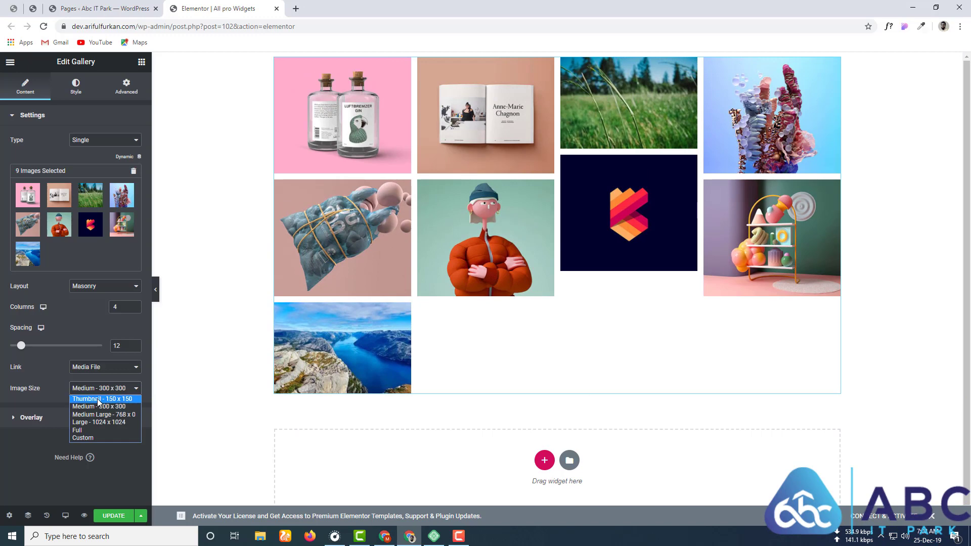
left_click(97, 400)
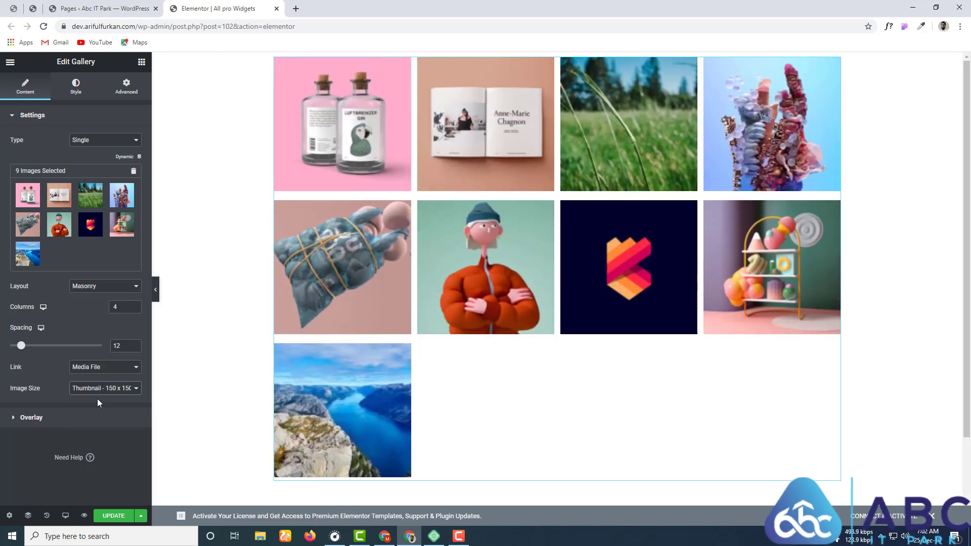
left_click(104, 389)
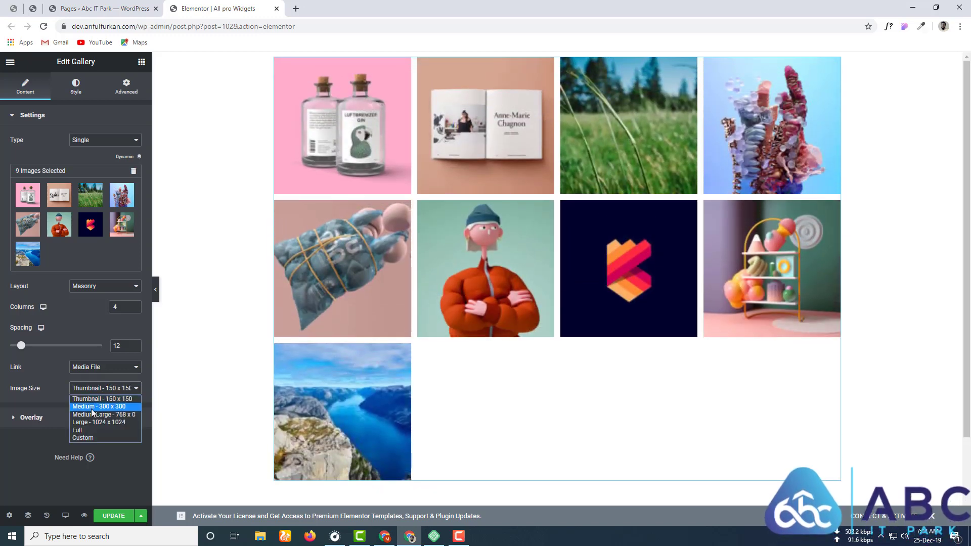
left_click(92, 408)
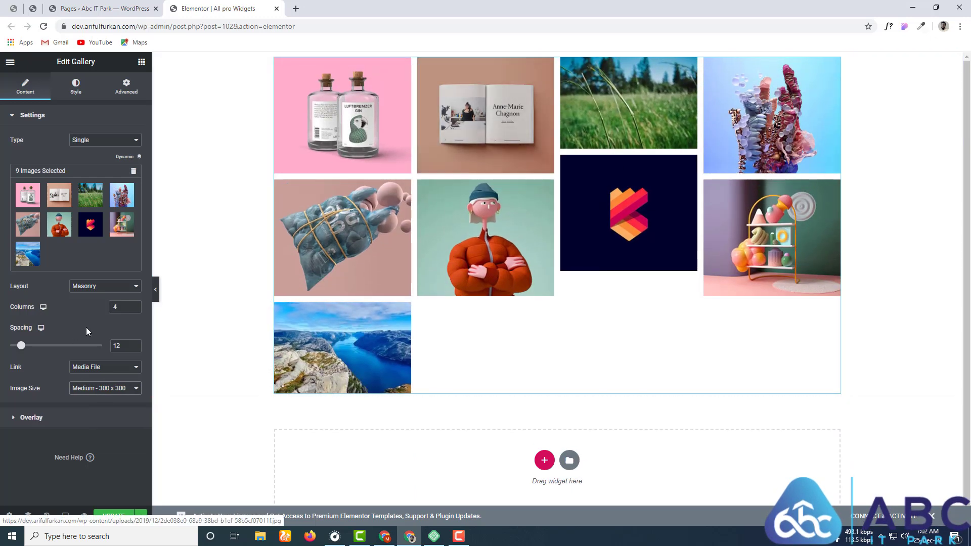
Open the gallery's overlay settings and switch the overlay background off and back on to compare the hover effect
left_click(36, 420)
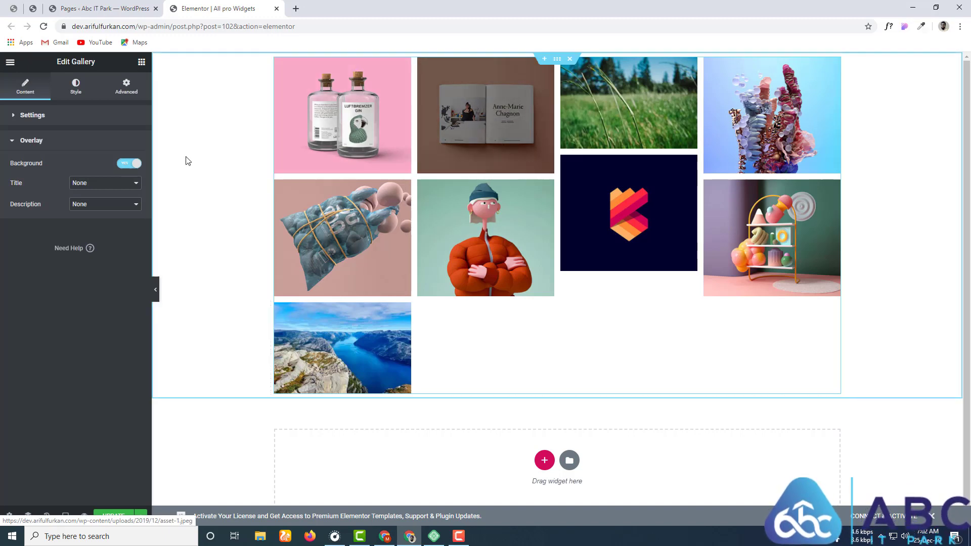
left_click(125, 164)
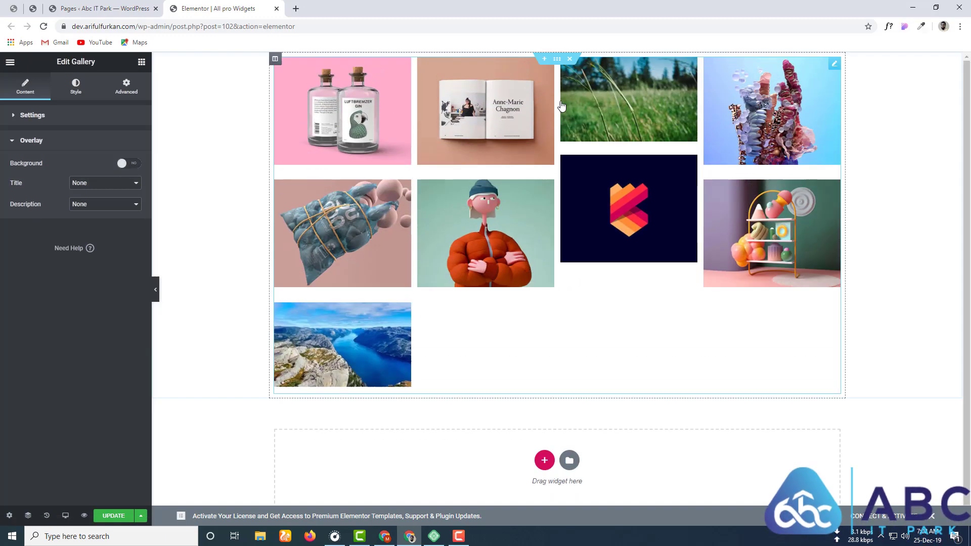
left_click(139, 162)
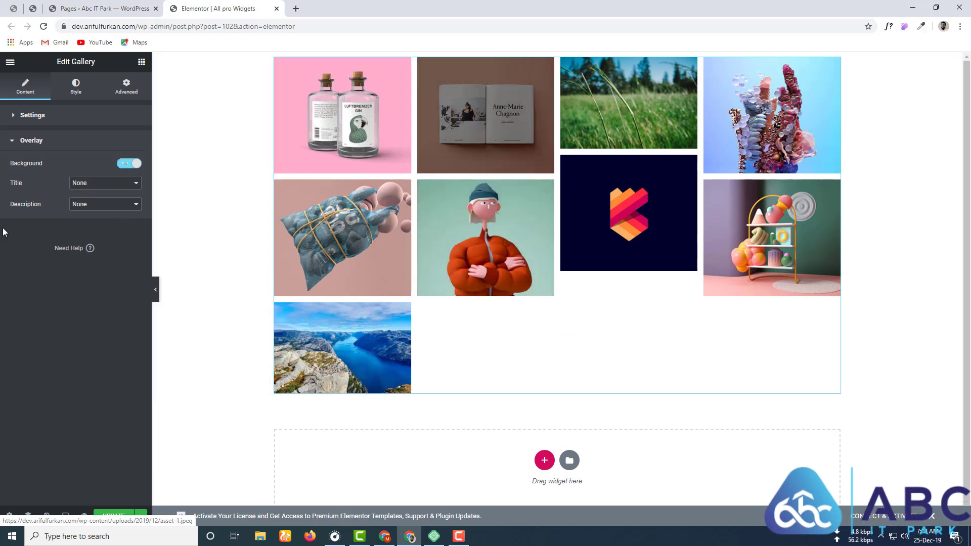
Set the overlay title to show the image Title, and review the other title and description options
left_click(109, 184)
left_click(96, 202)
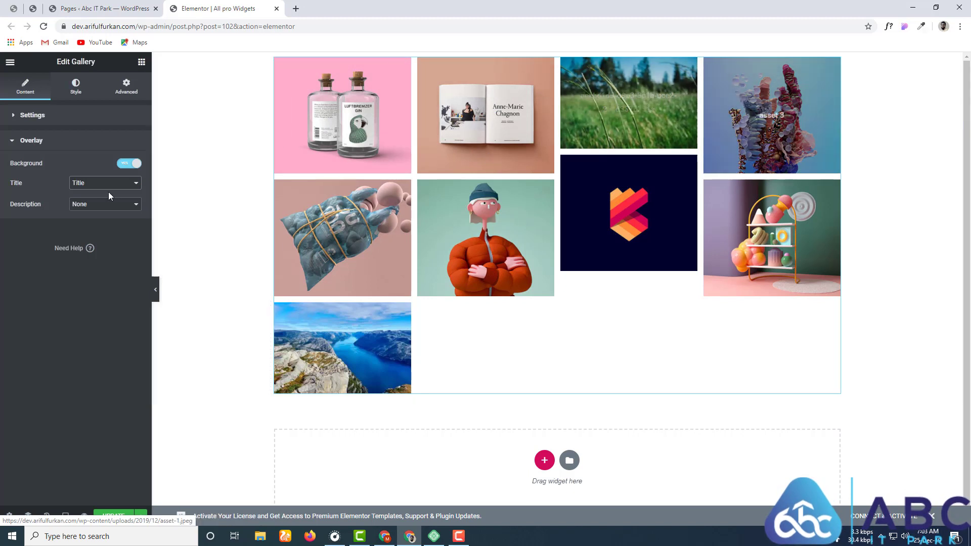
left_click(92, 207)
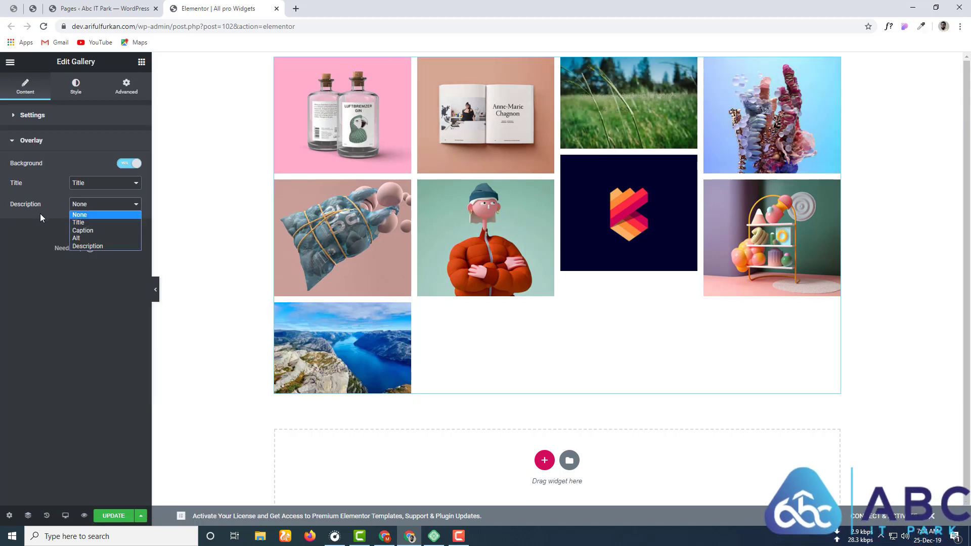
left_click(101, 246)
left_click(103, 183)
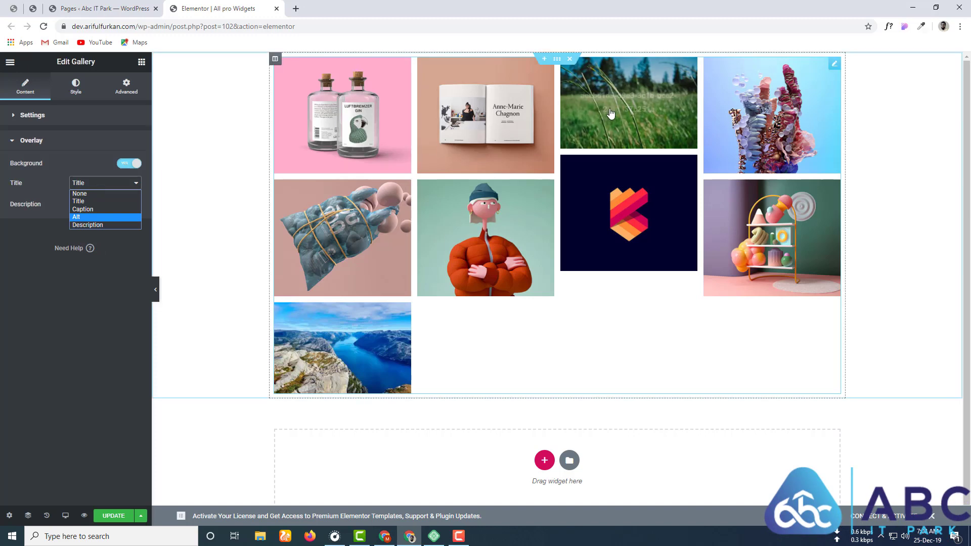
left_click(39, 248)
Try Caption as the overlay description, set it to Description, and reopen the gallery's main settings
left_click(114, 204)
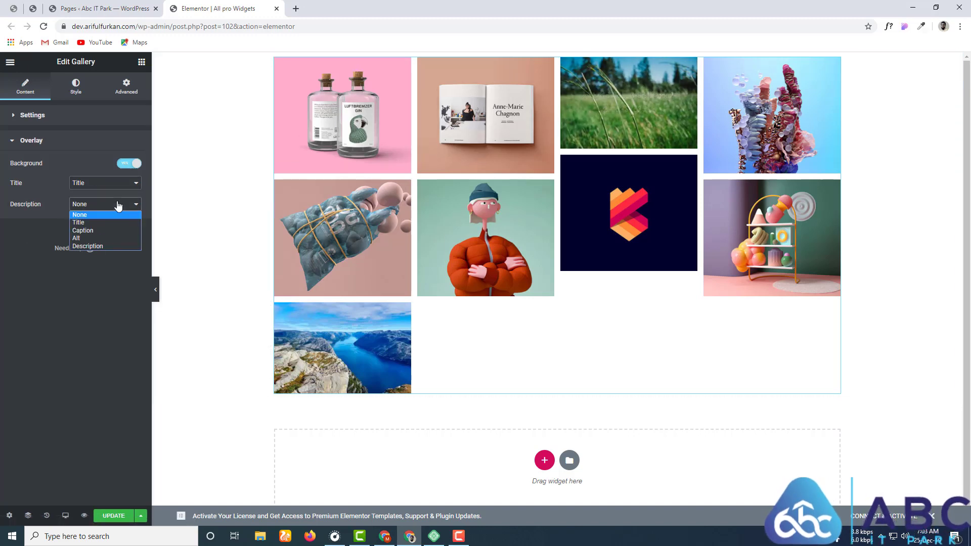
left_click(99, 230)
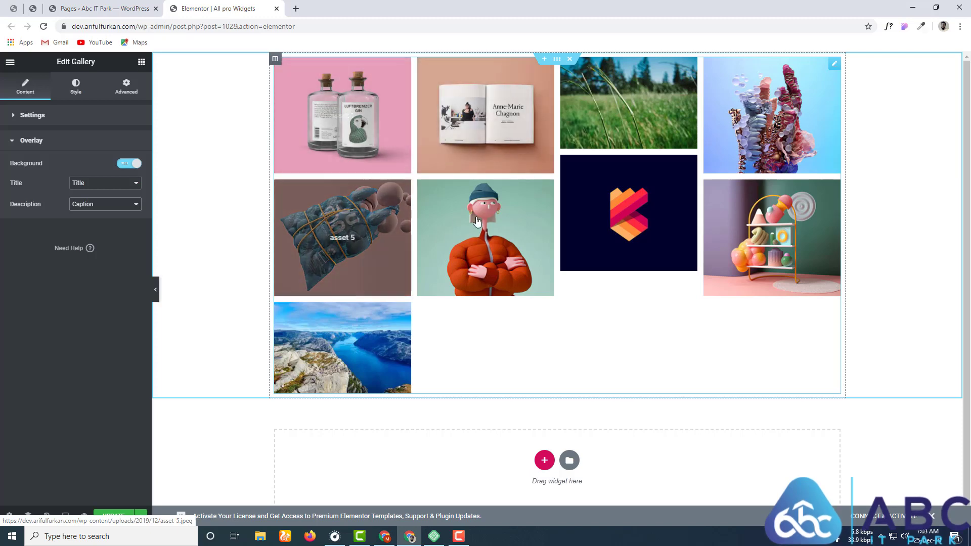
left_click(100, 205)
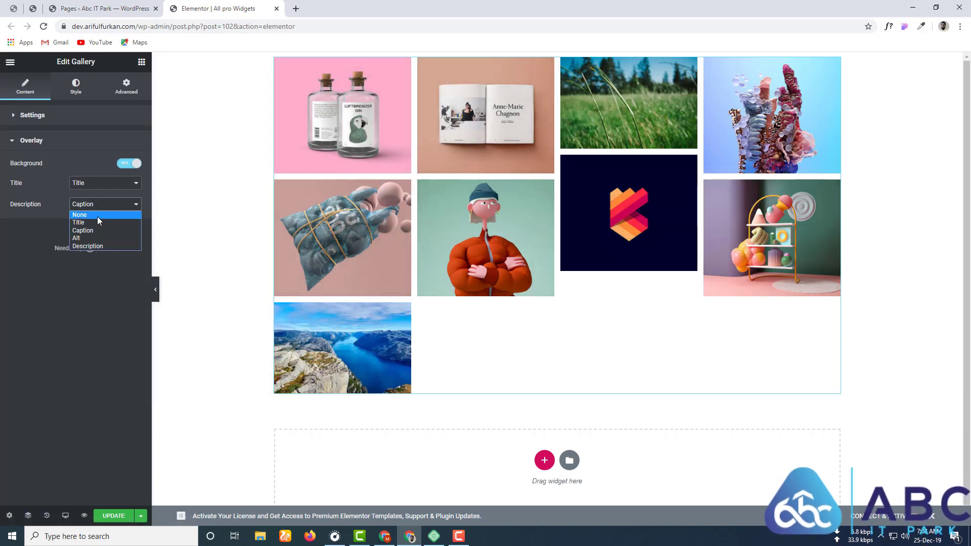
left_click(96, 249)
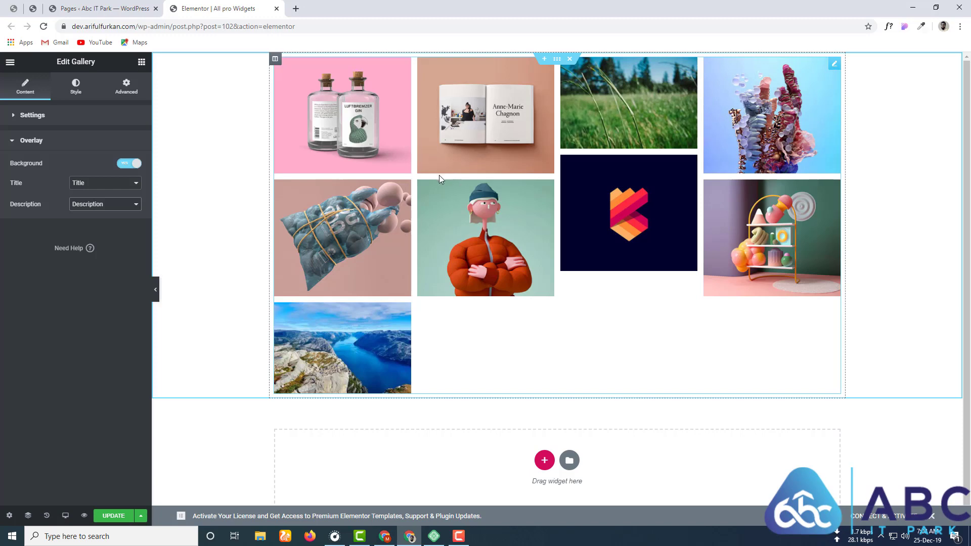
left_click(33, 116)
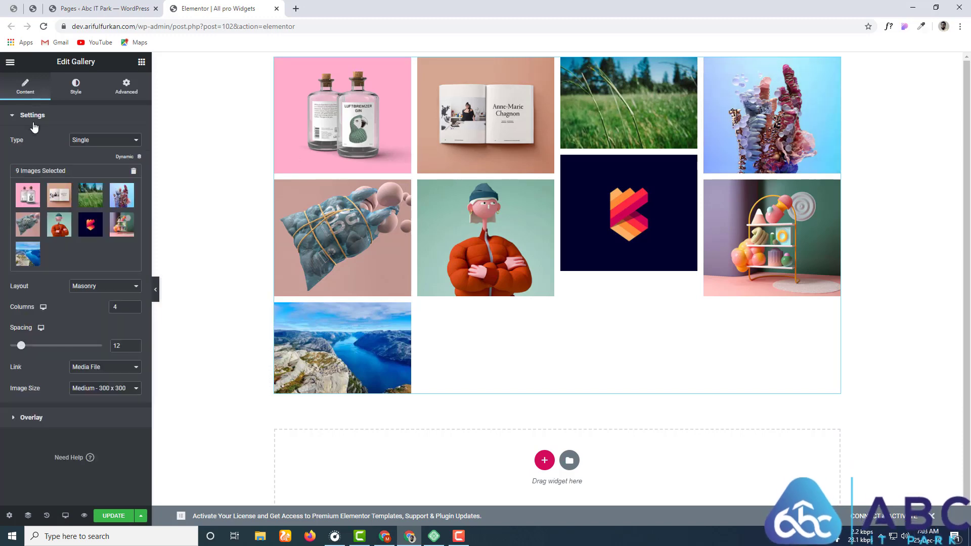
Open the gallery's images for editing and give the bottle image the title Bottle and the alt text Bottle Image
left_click(83, 253)
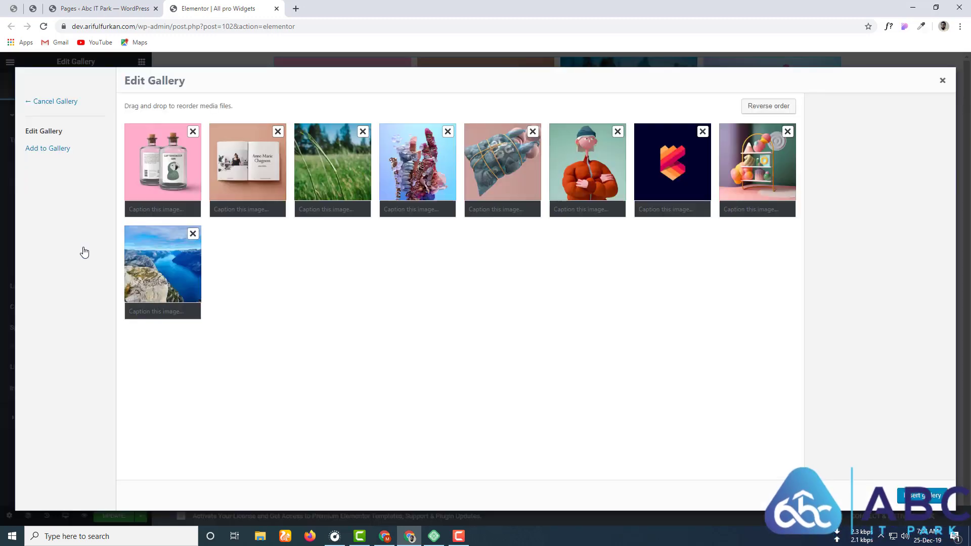
left_click(157, 209)
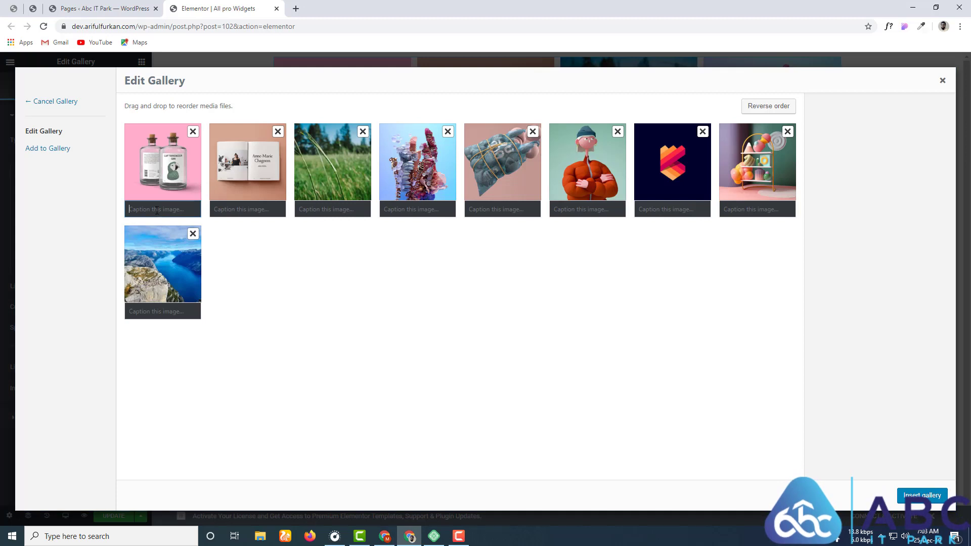
left_click(158, 174)
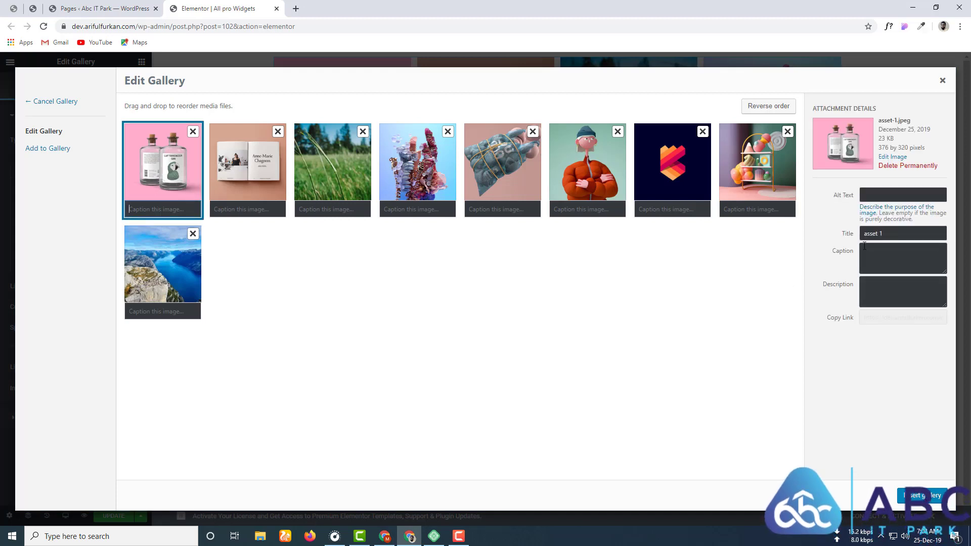
left_click_drag(890, 233, 848, 237)
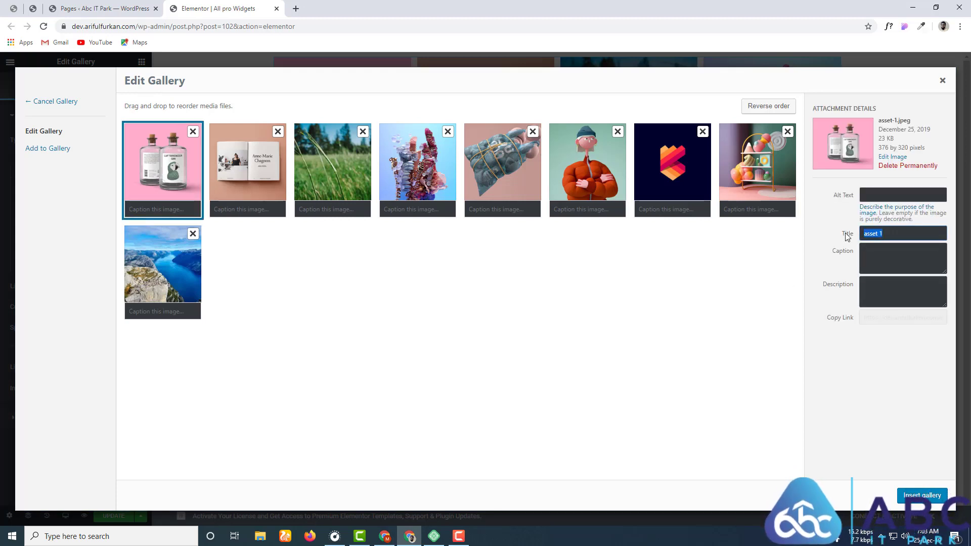
type("V")
left_click(887, 195)
type("B")
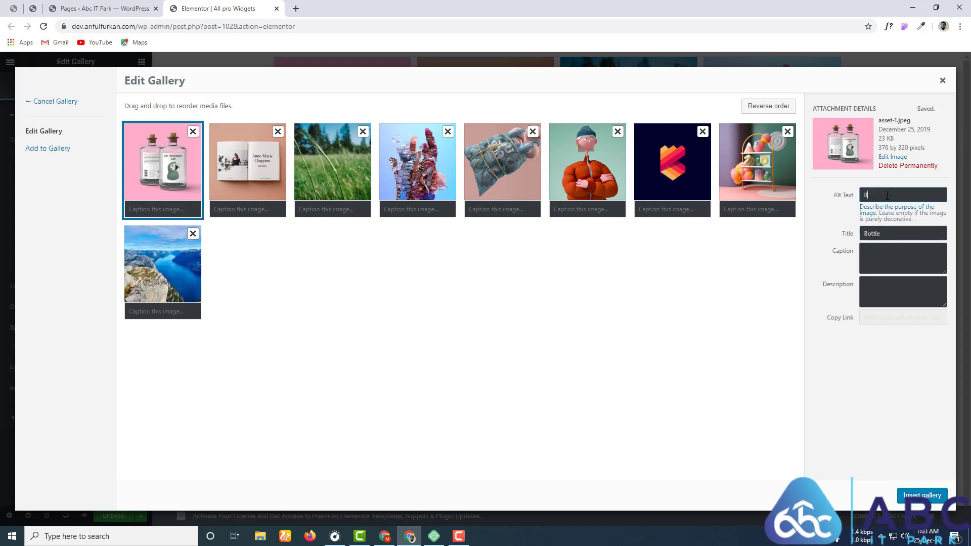
type("ottle Image")
Enter Awesome image as the bottle image's caption
left_click(871, 261)
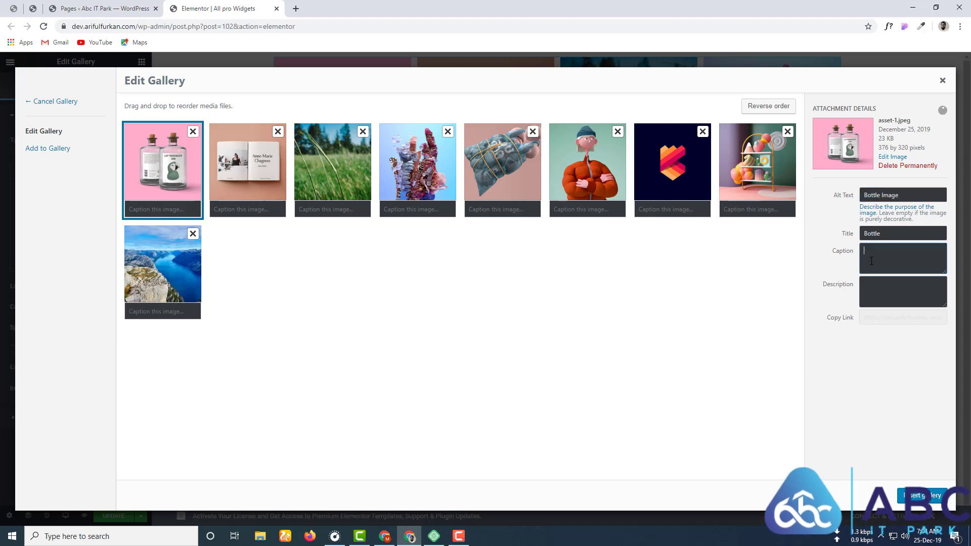
type("Awe")
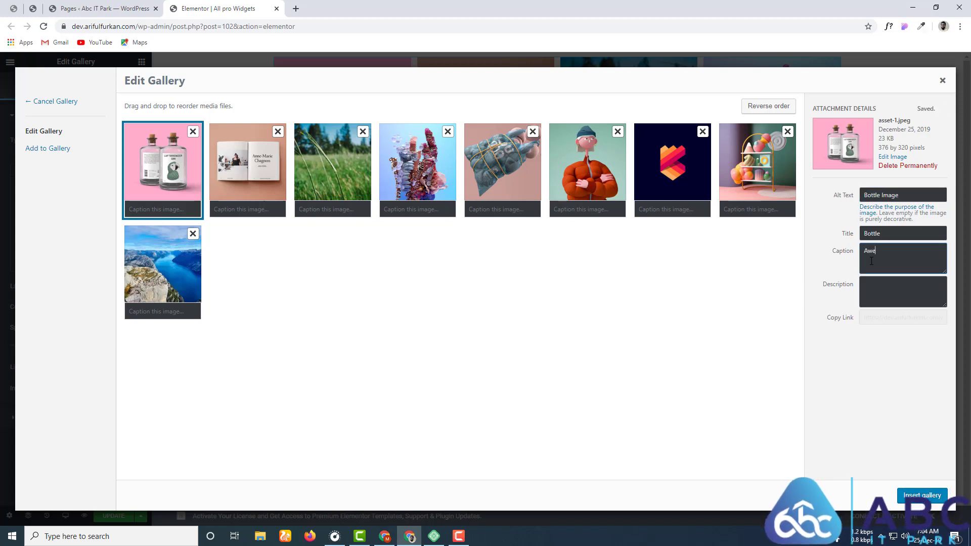
type("some image")
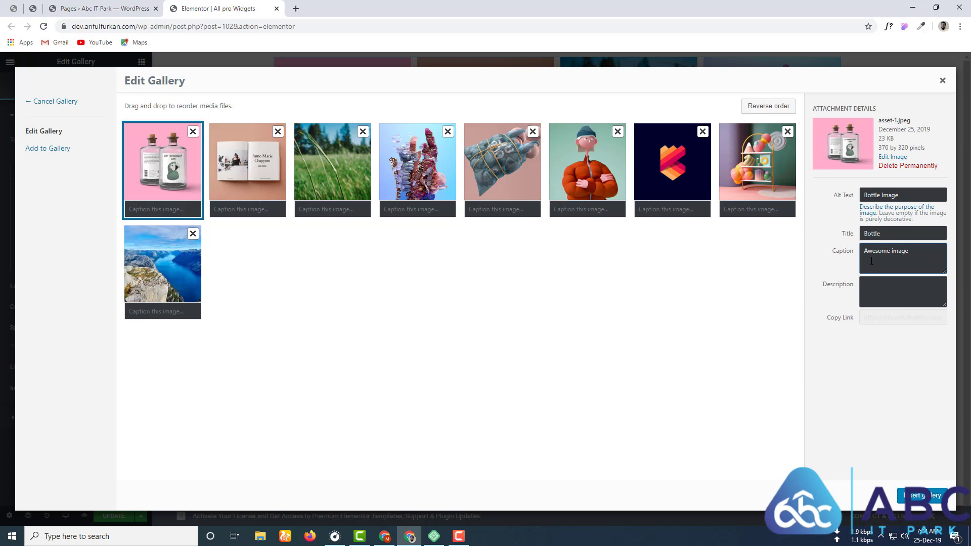
left_click(869, 297)
triple_click(889, 252)
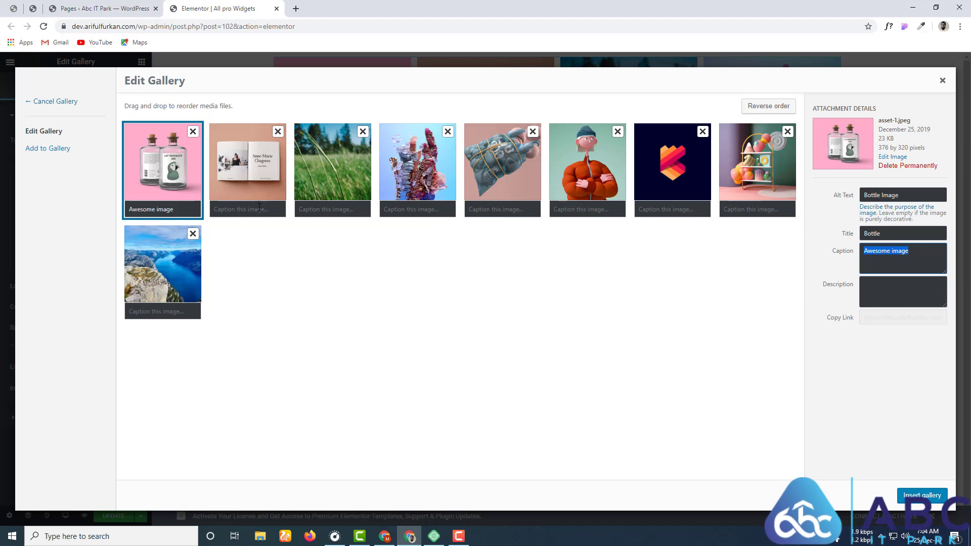
Caption the open book image Album, the grass image Scenery and the blue-background sculpture image Flower
left_click(259, 208)
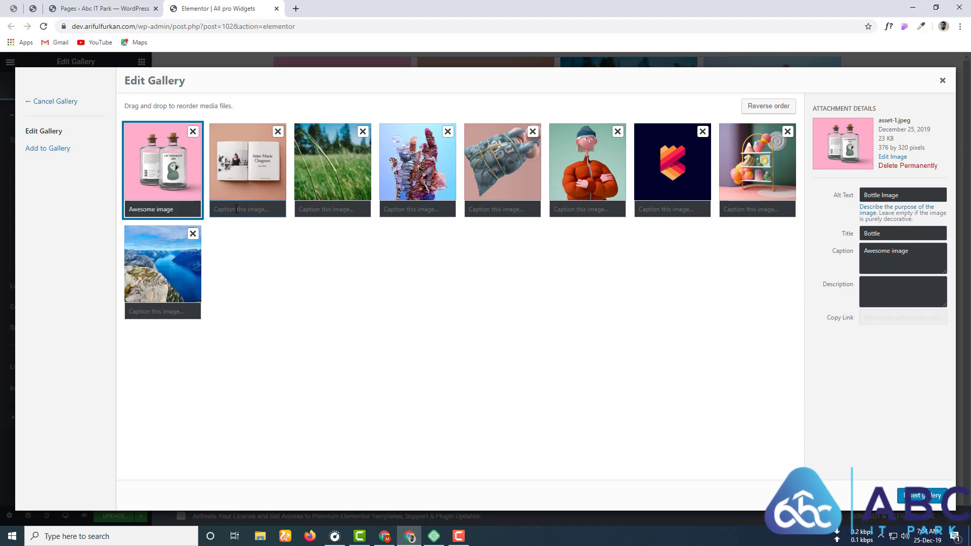
type("Album")
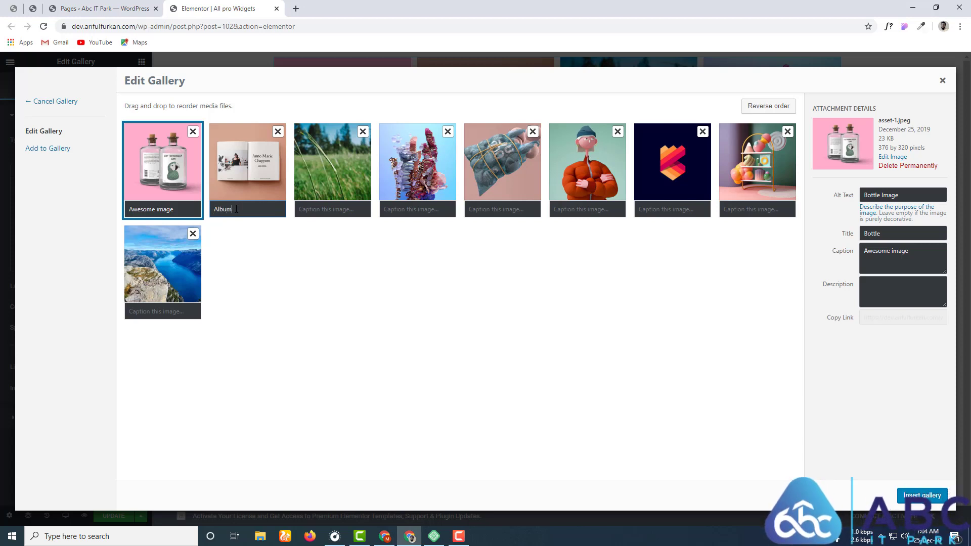
left_click(336, 209)
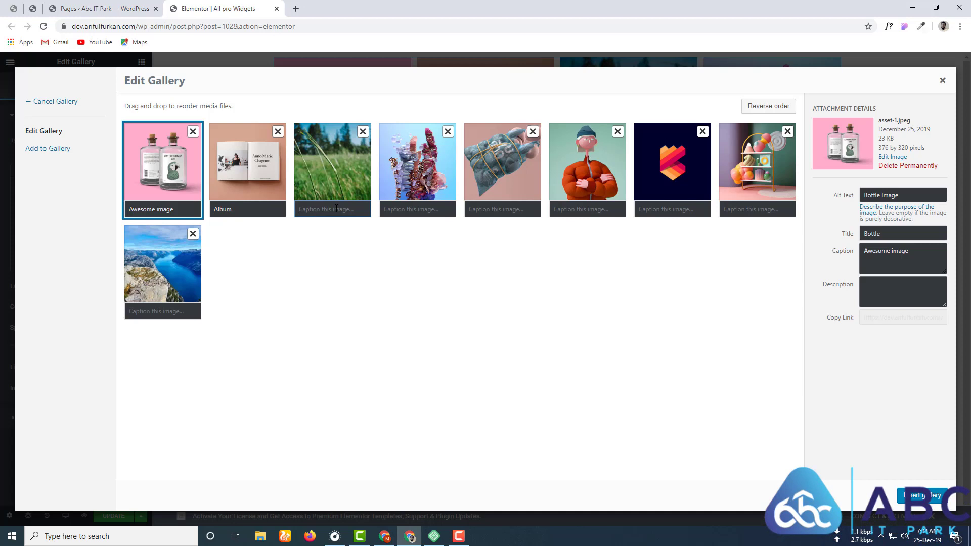
type("Scenery")
left_click(407, 210)
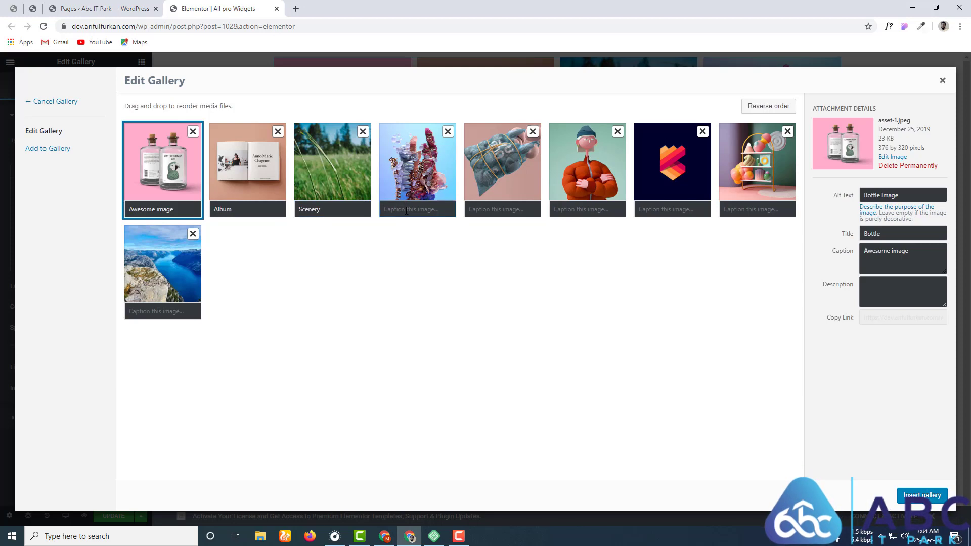
type("Flower")
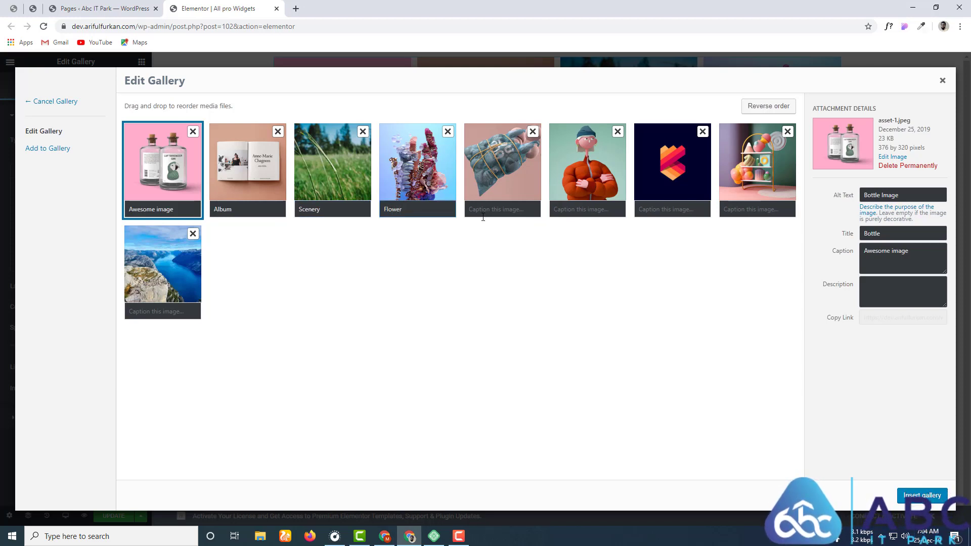
Leave the wrapped package image uncaptioned, and caption the orange-jacket character image Caption and the logo image Logo
left_click(483, 216)
type("Bo")
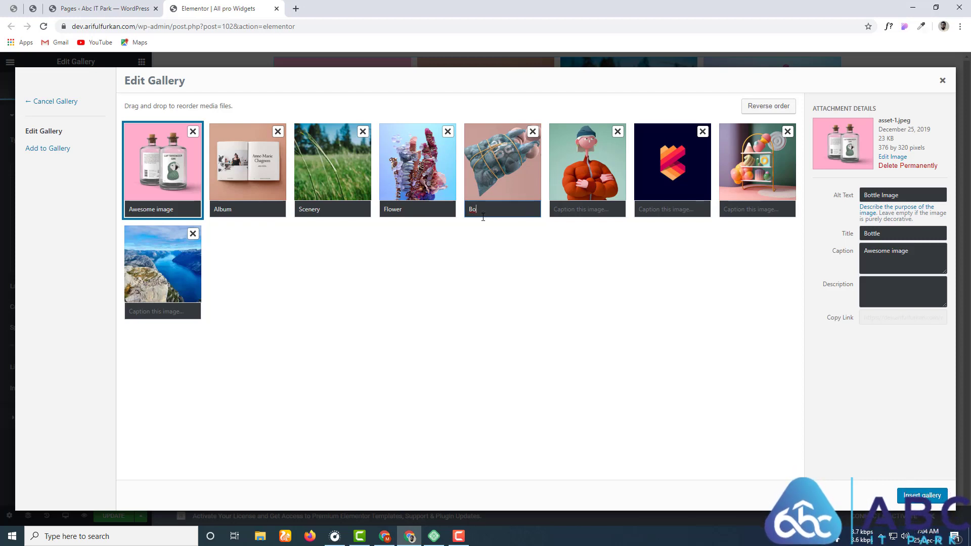
key("BackSpace")
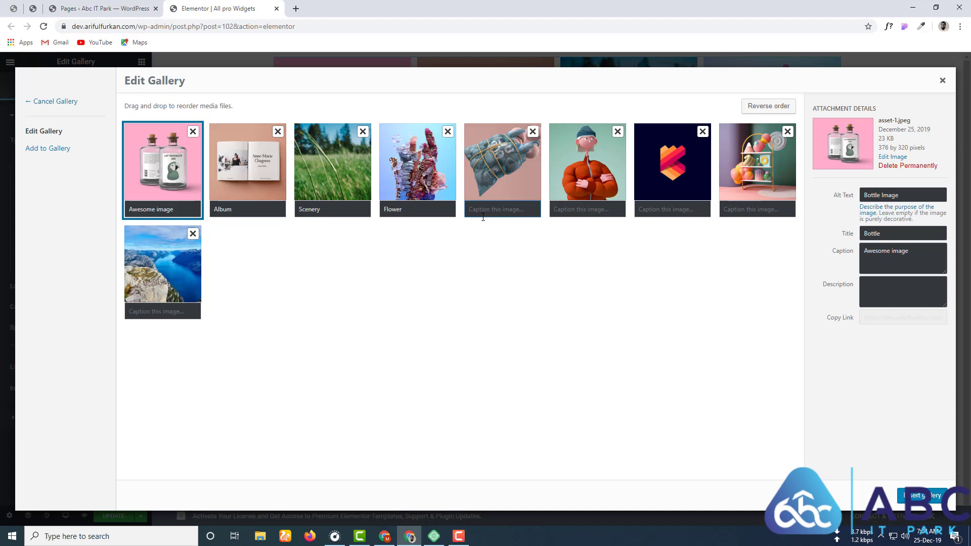
left_click(575, 212)
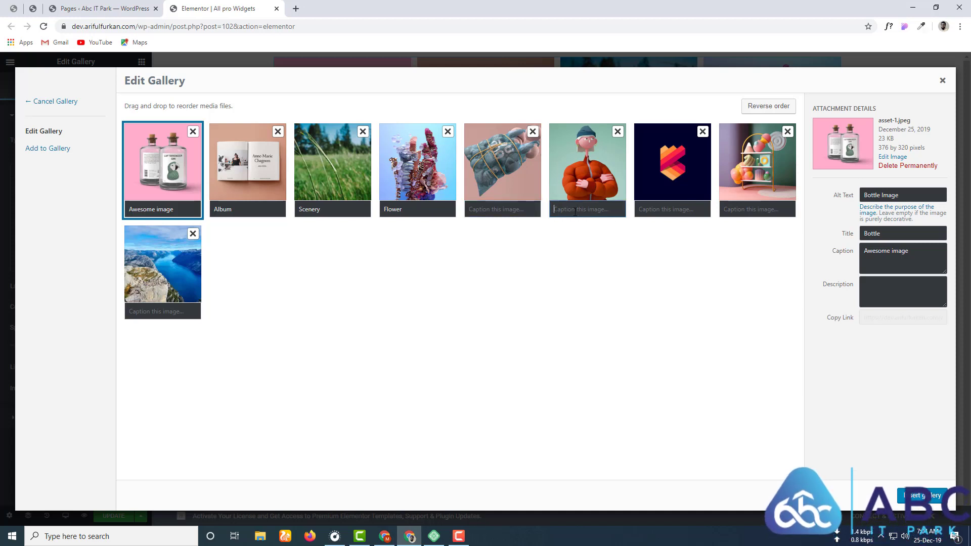
type("Cpati")
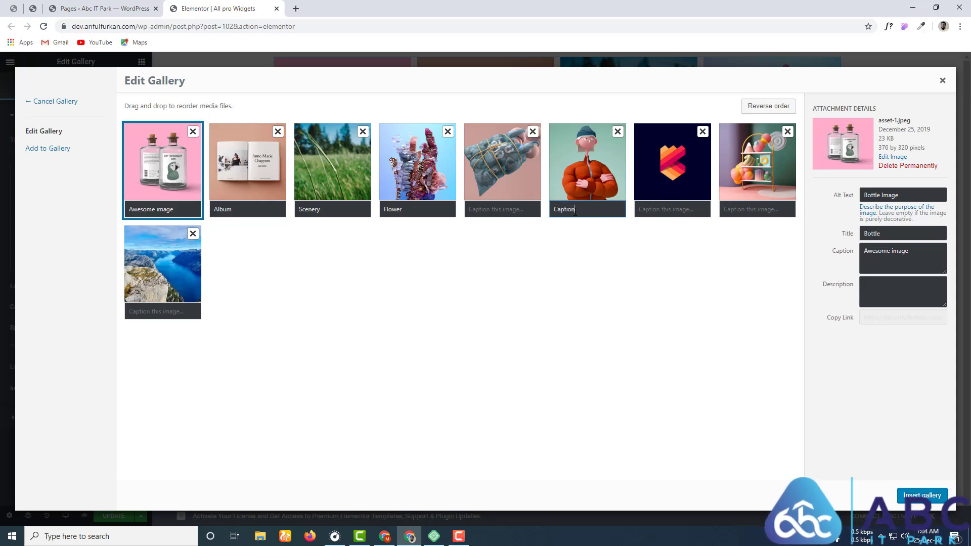
left_click(685, 208)
type("Logo")
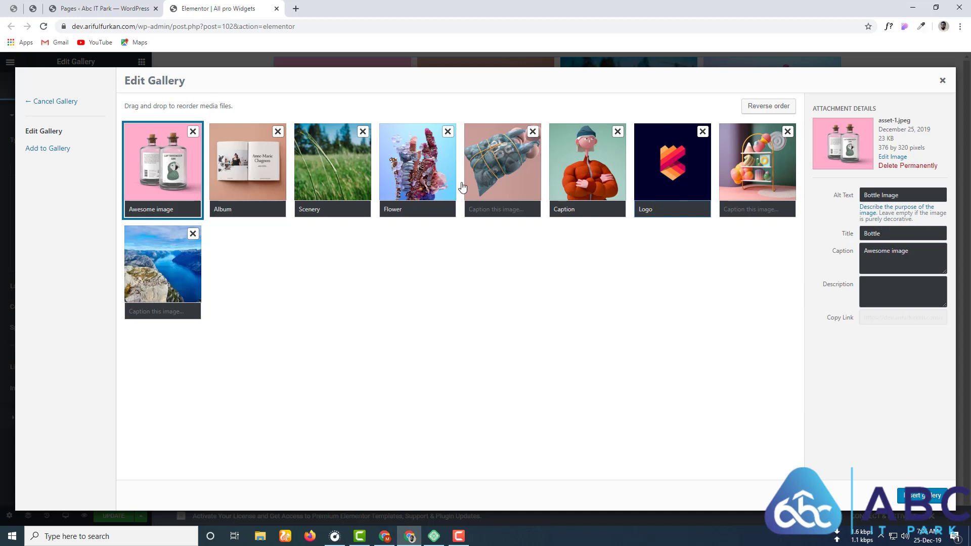
Compare the open book image's title with the source file names in the Desktop's pro folder in File Explorer
left_click(270, 160)
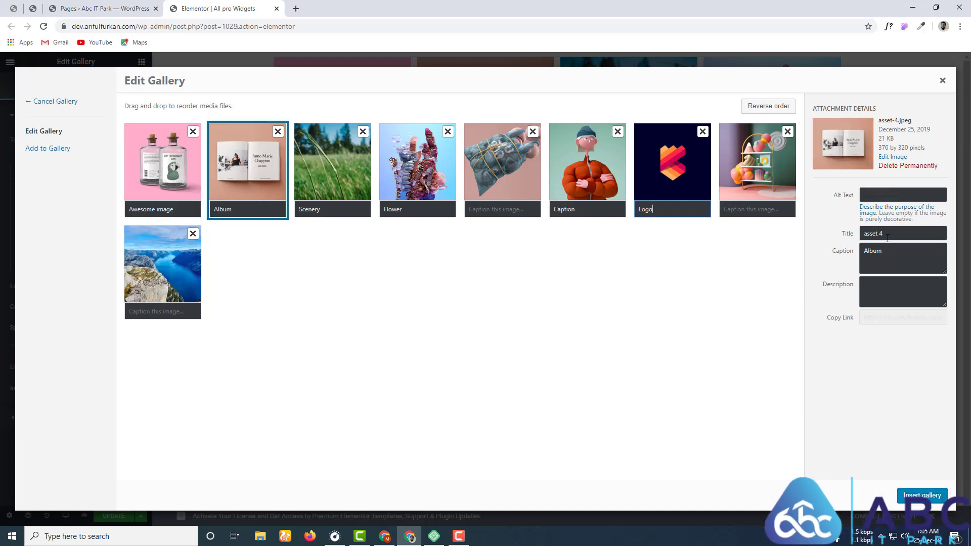
left_click_drag(888, 238, 839, 243)
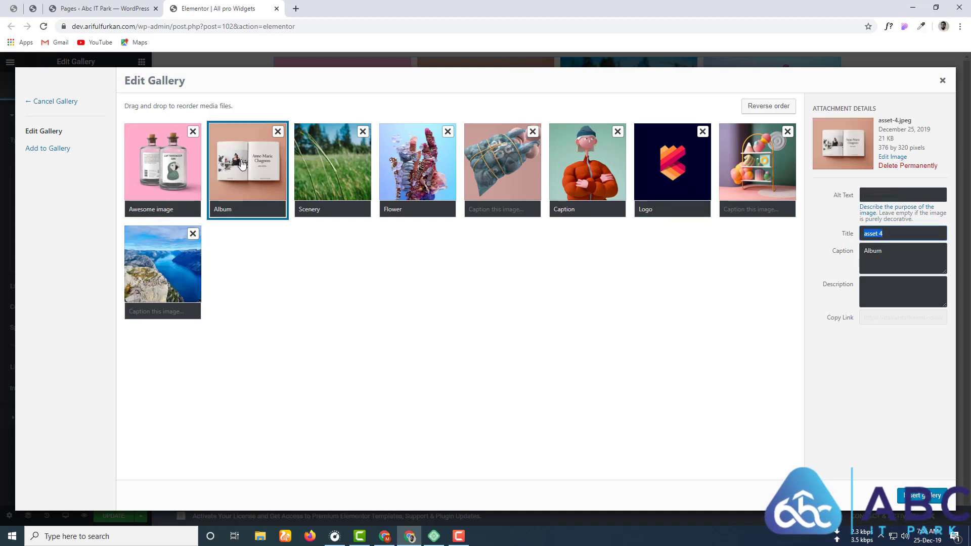
left_click(260, 536)
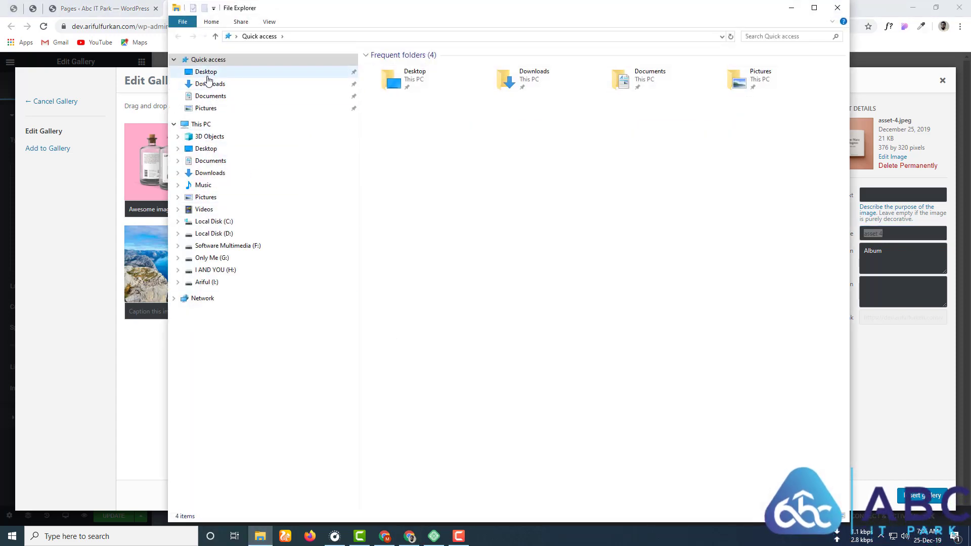
left_click(206, 72)
double_click(607, 76)
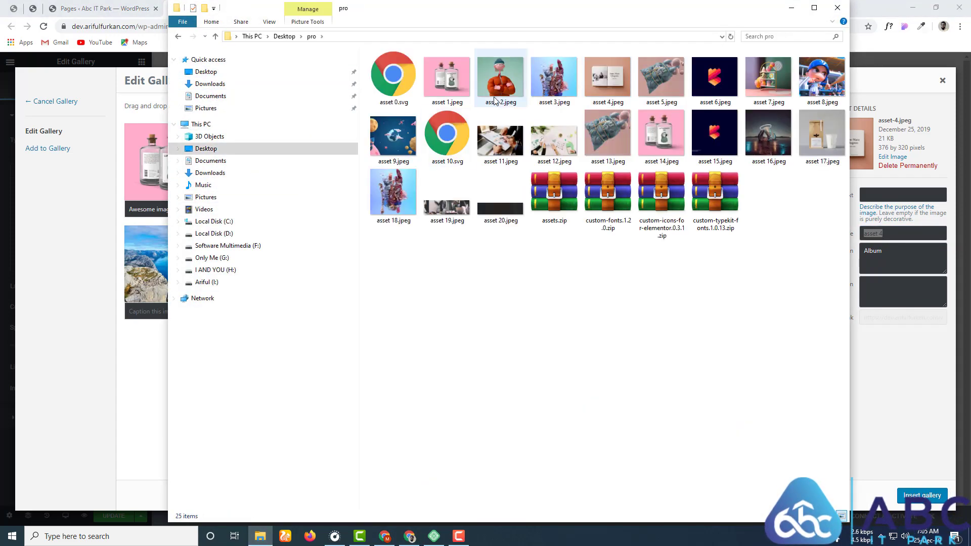
left_click(446, 79)
left_click(501, 79)
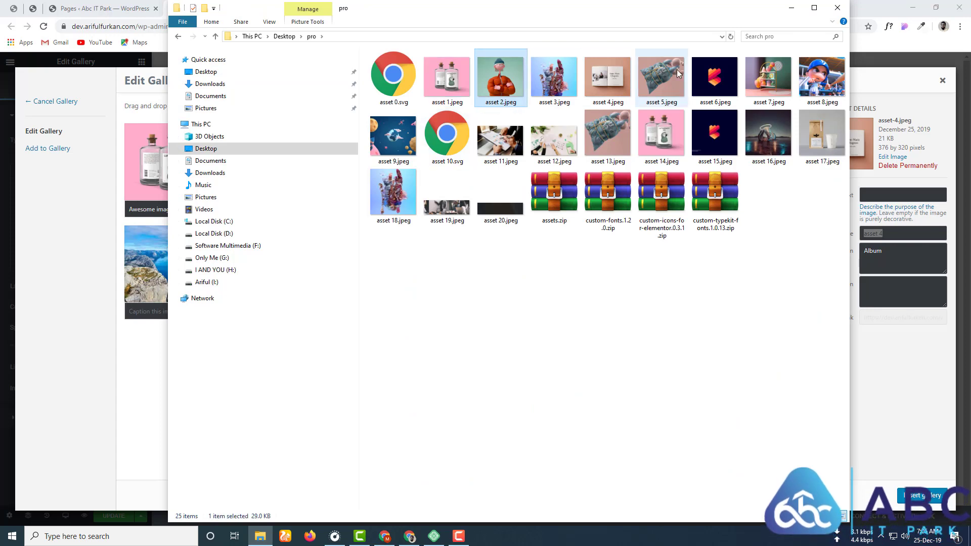
left_click(792, 7)
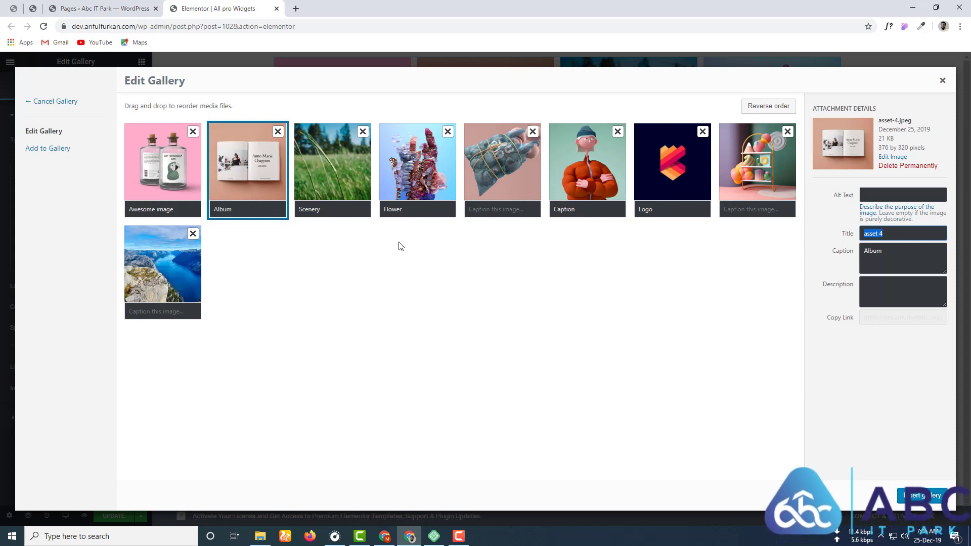
Insert the edited gallery and choose Title as the overlay title in the gallery's overlay settings
left_click(914, 496)
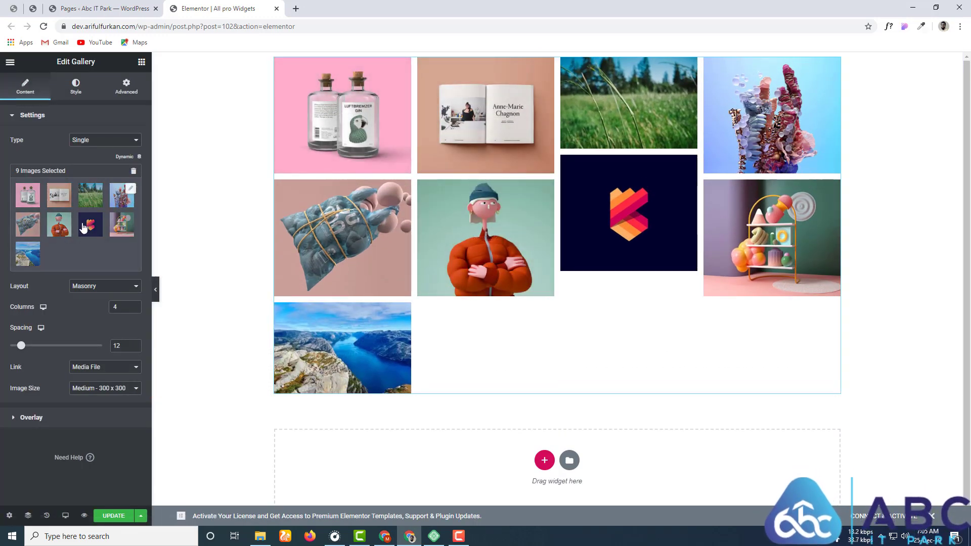
left_click(28, 419)
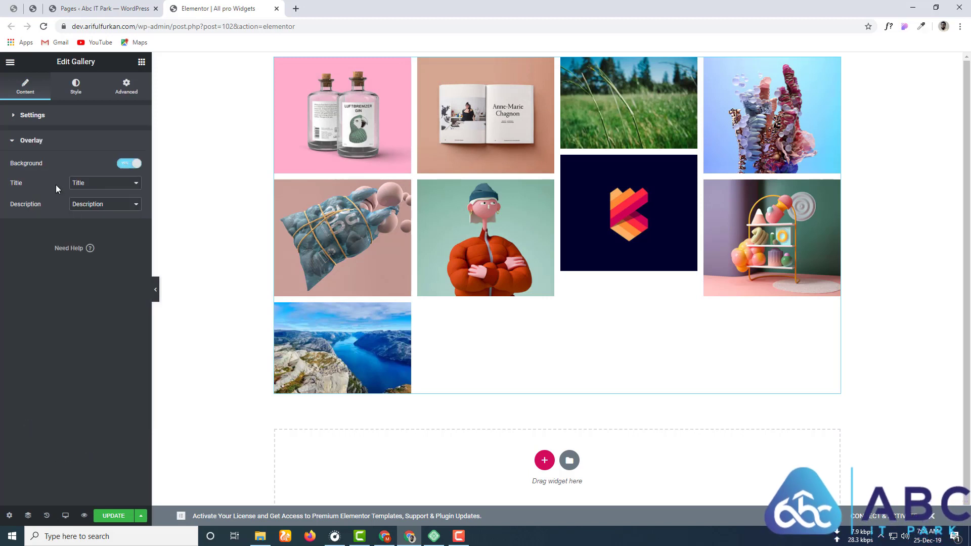
left_click(85, 184)
left_click(85, 199)
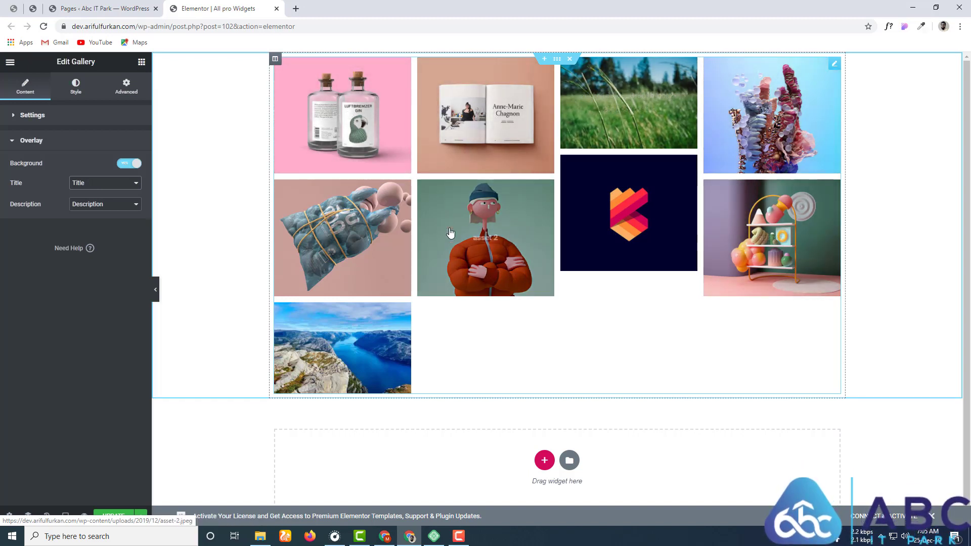
Update the page and reload the editor to check the bottle image's overlay title and lightbox view
left_click(110, 517)
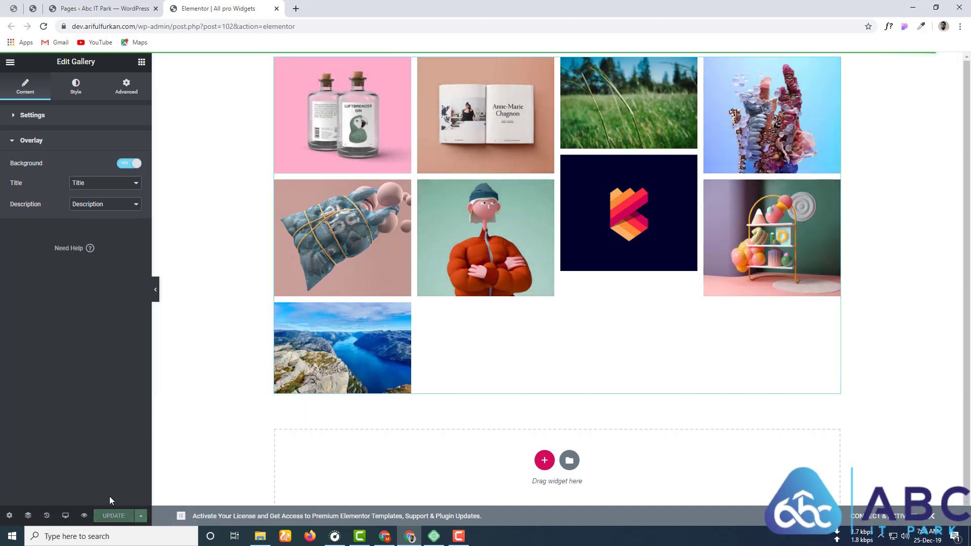
left_click(46, 29)
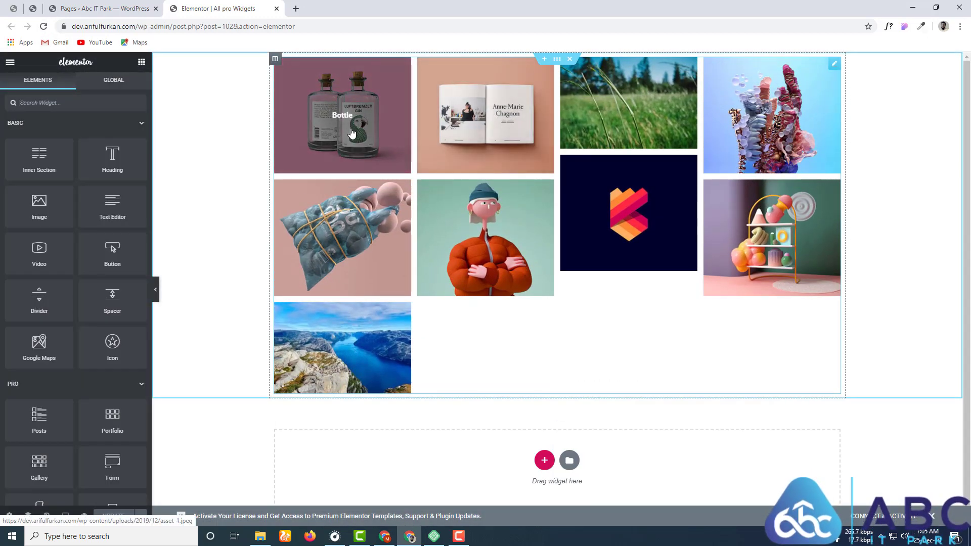
left_click(274, 161)
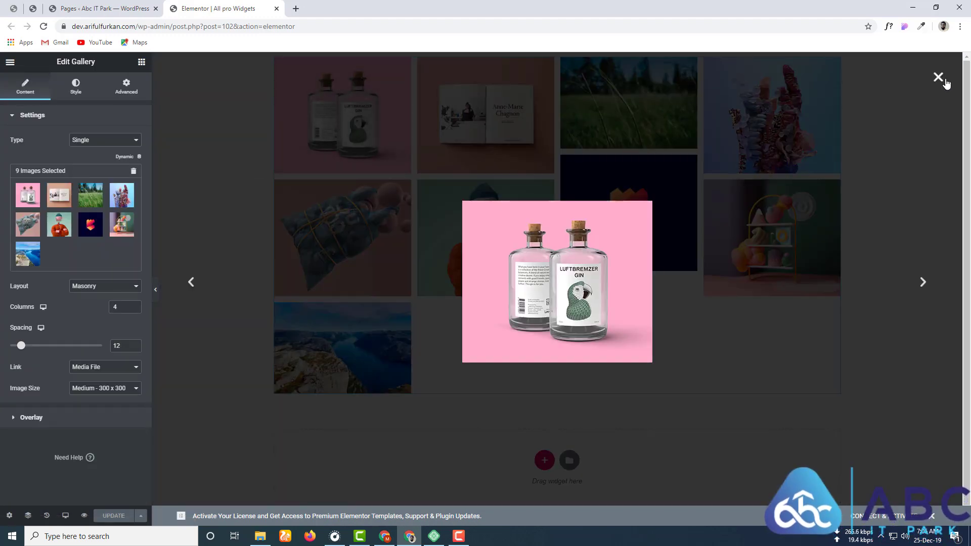
left_click(939, 77)
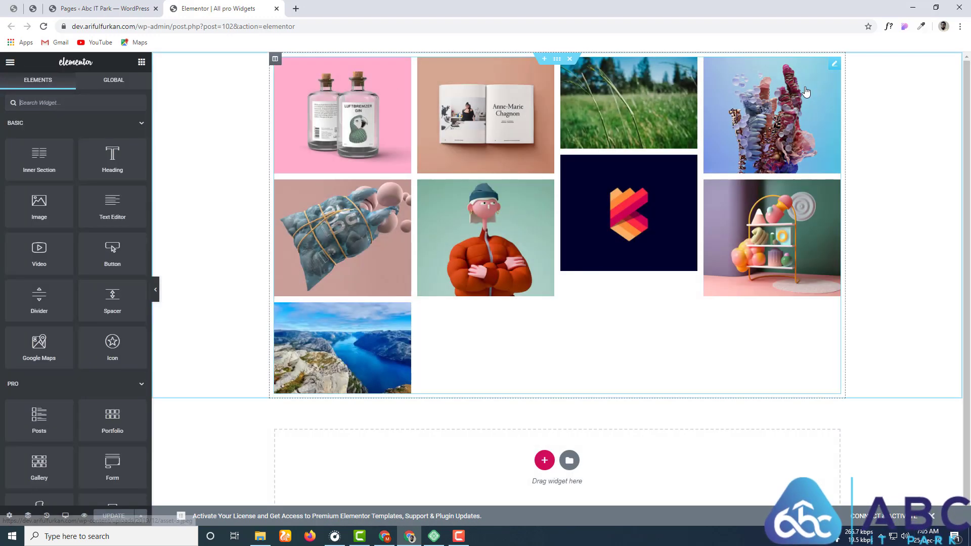
Reopen the gallery's overlay settings and set the overlay description to Caption
left_click(834, 64)
left_click(43, 416)
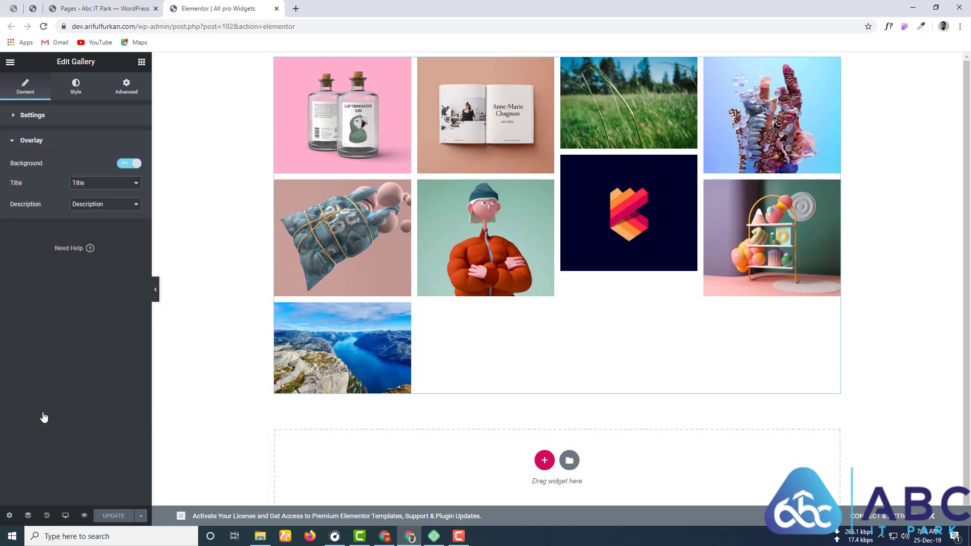
left_click(102, 205)
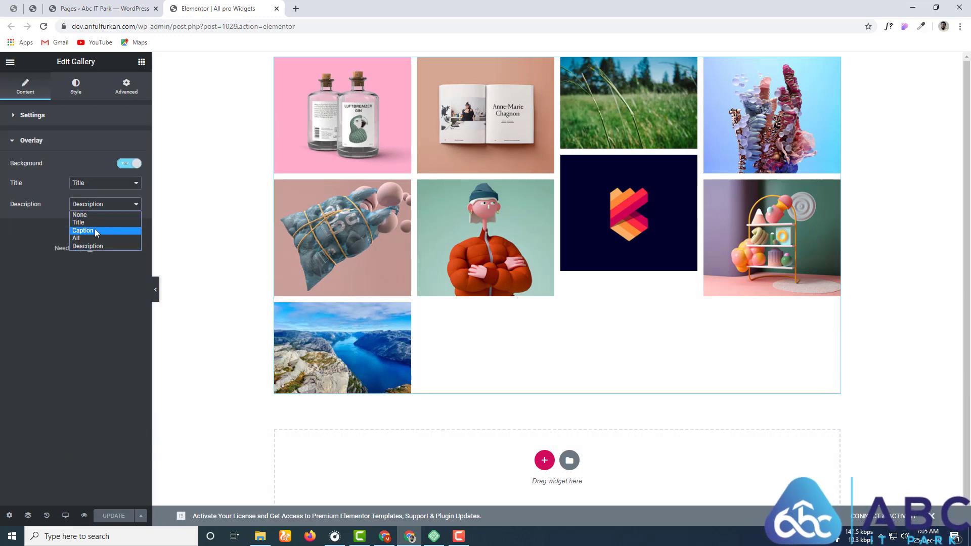
left_click(95, 231)
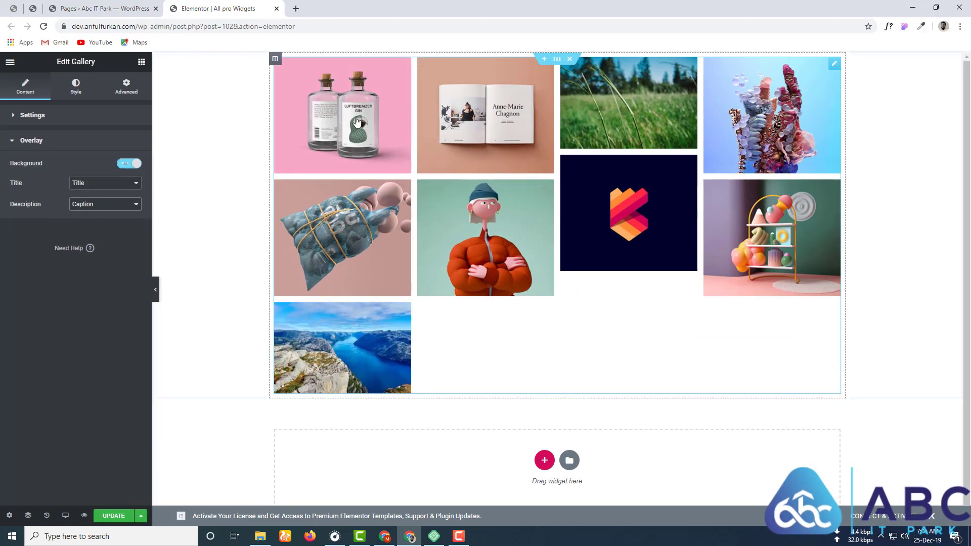
Check the titles and captions in the gallery images' hover overlays and review the available overlay description options
mouse_move(342, 111)
mouse_move(487, 115)
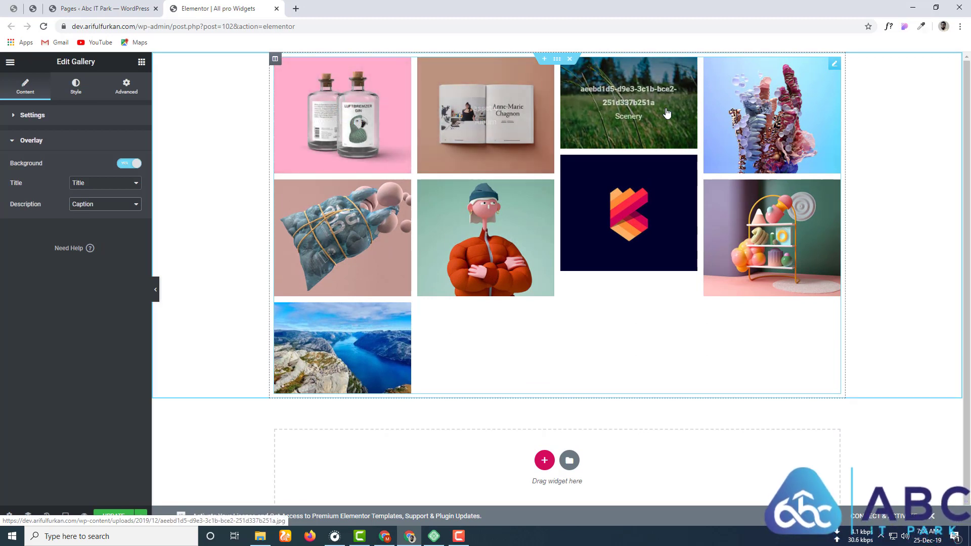
mouse_move(759, 147)
mouse_move(305, 238)
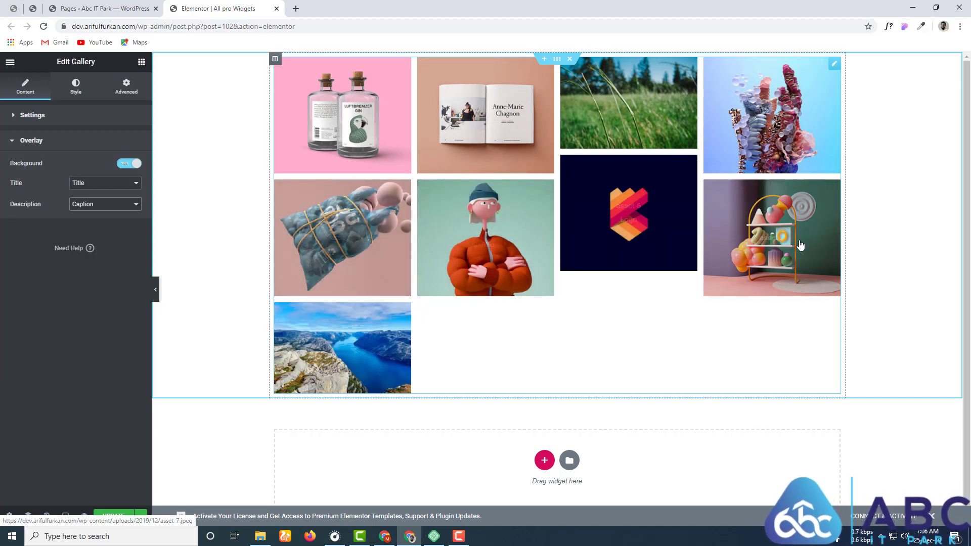
left_click(112, 205)
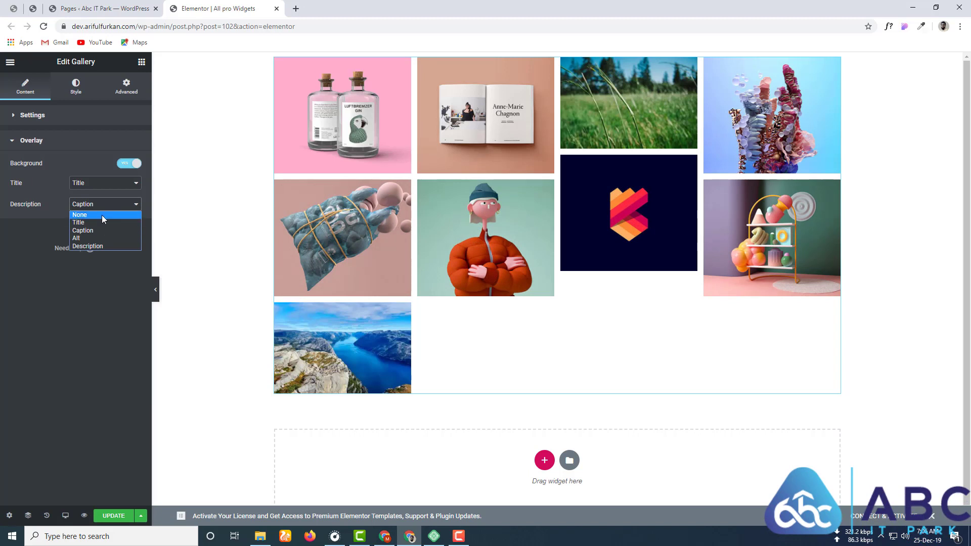
left_click(107, 299)
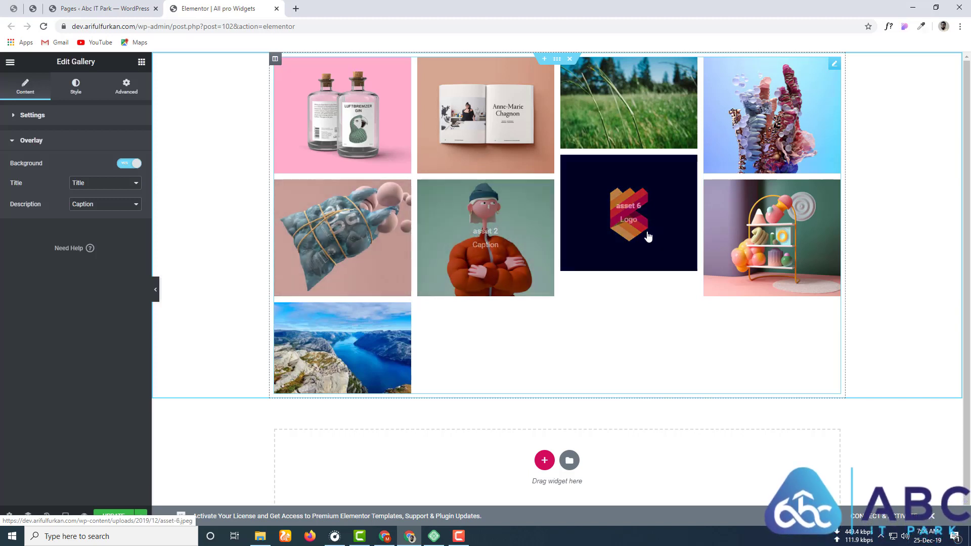
left_click(93, 204)
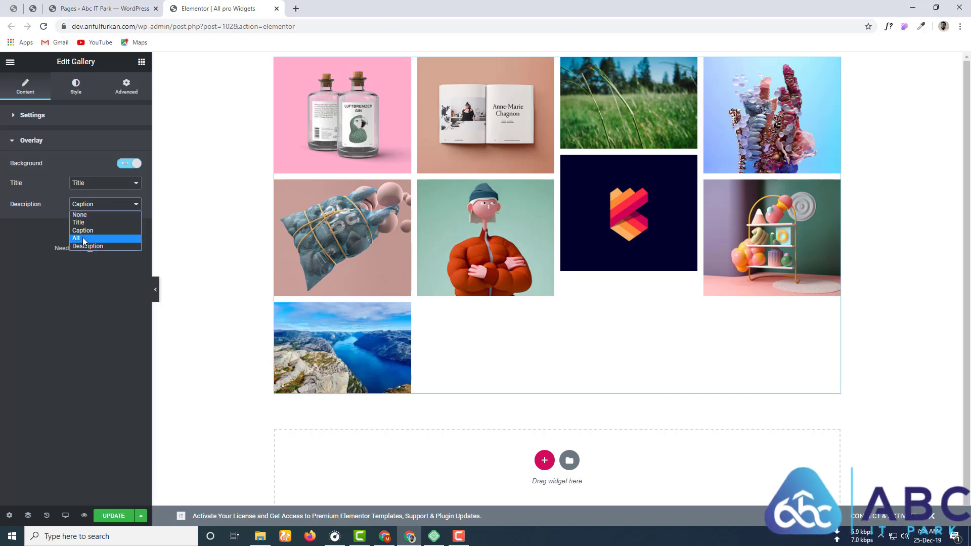
left_click(84, 275)
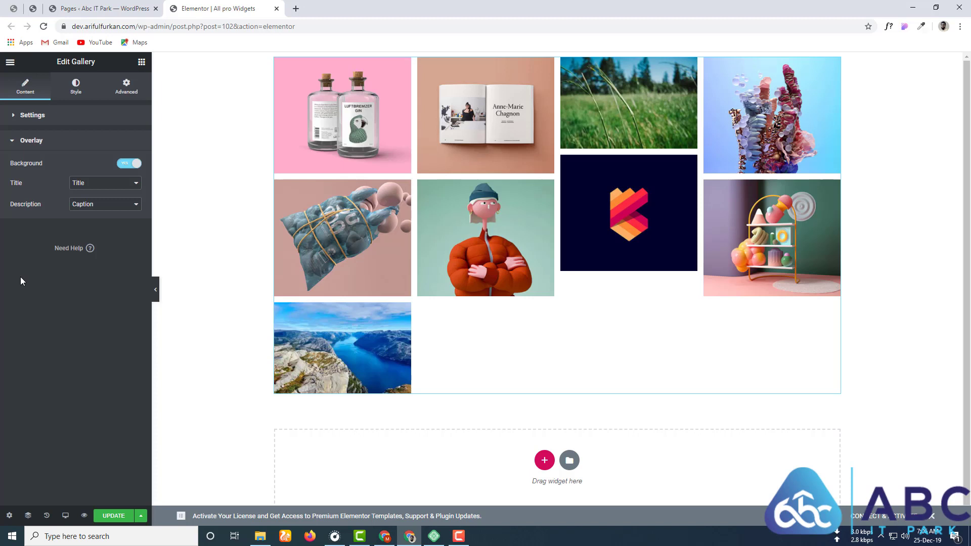
Change the gallery's type to Multiple in its content settings
left_click(41, 116)
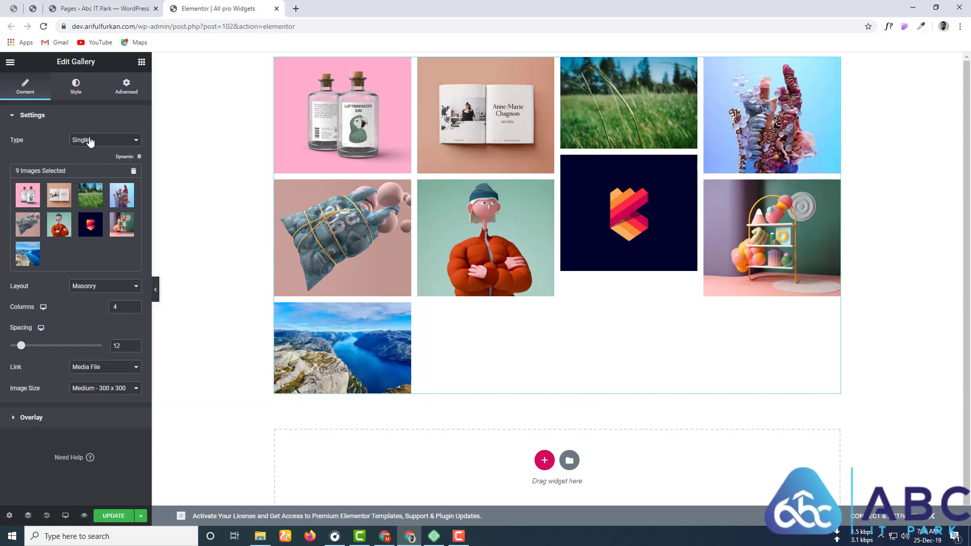
left_click(75, 93)
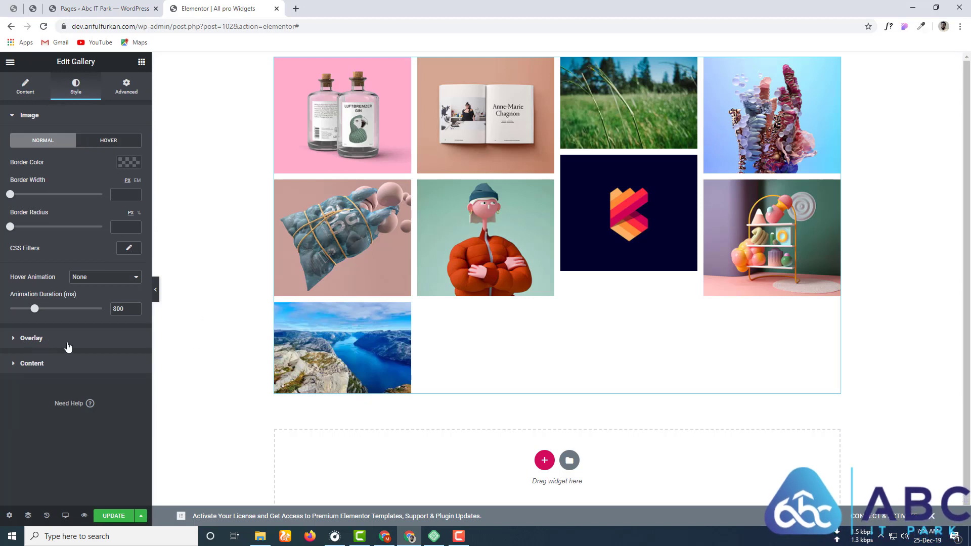
left_click(26, 85)
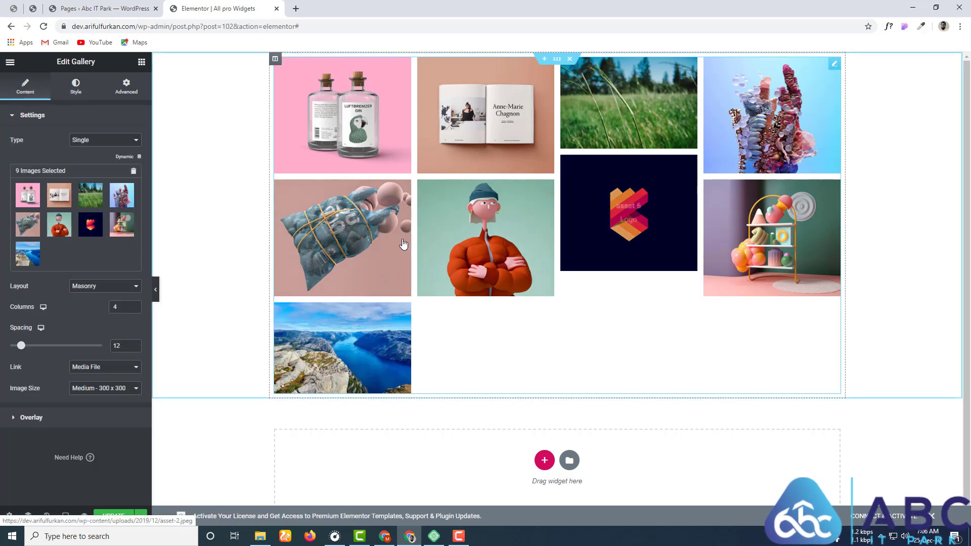
left_click(85, 142)
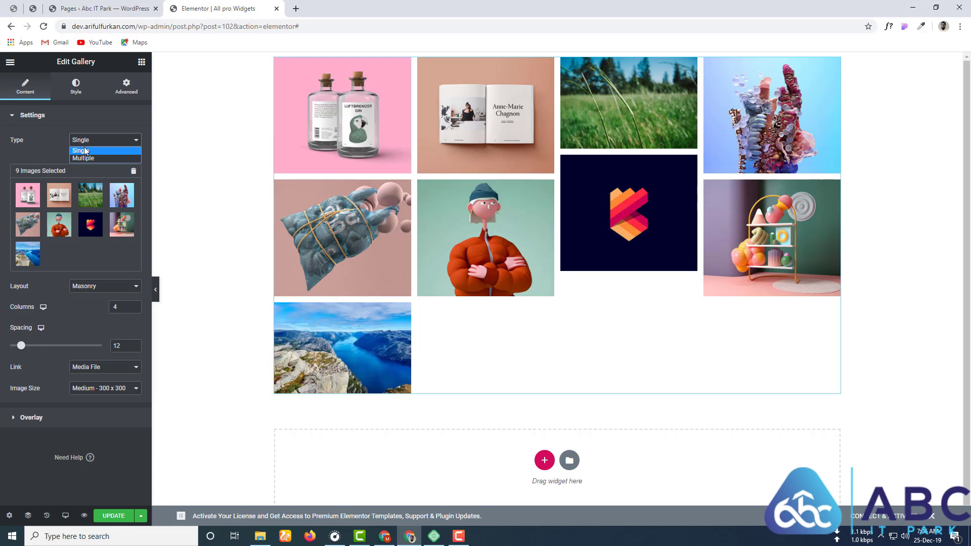
left_click(84, 159)
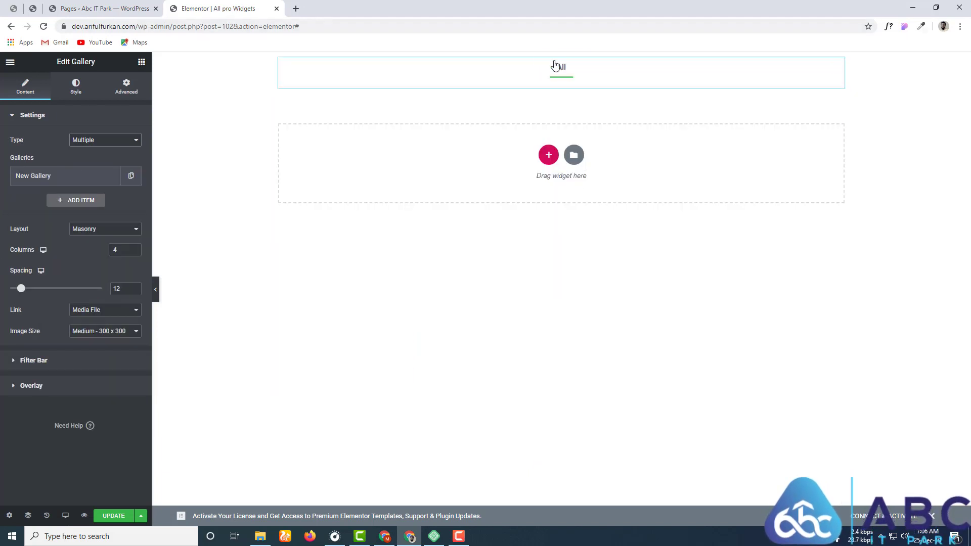
Open the first gallery item and title it Web Design
left_click(49, 178)
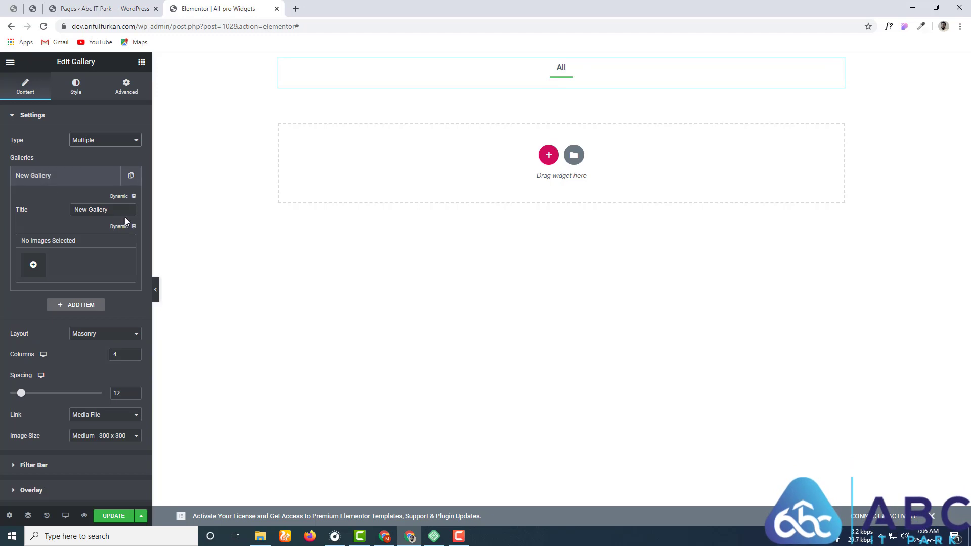
left_click_drag(124, 210, 53, 211)
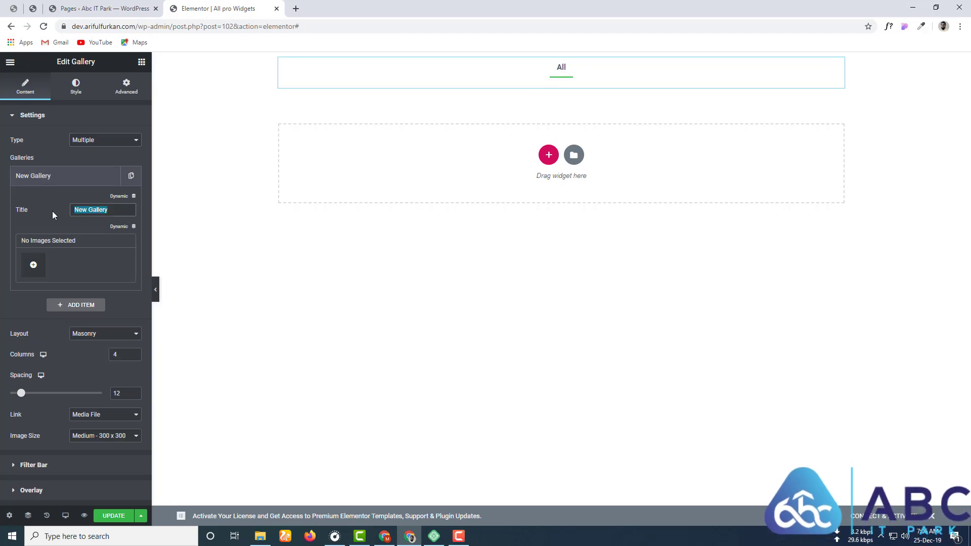
type("Web")
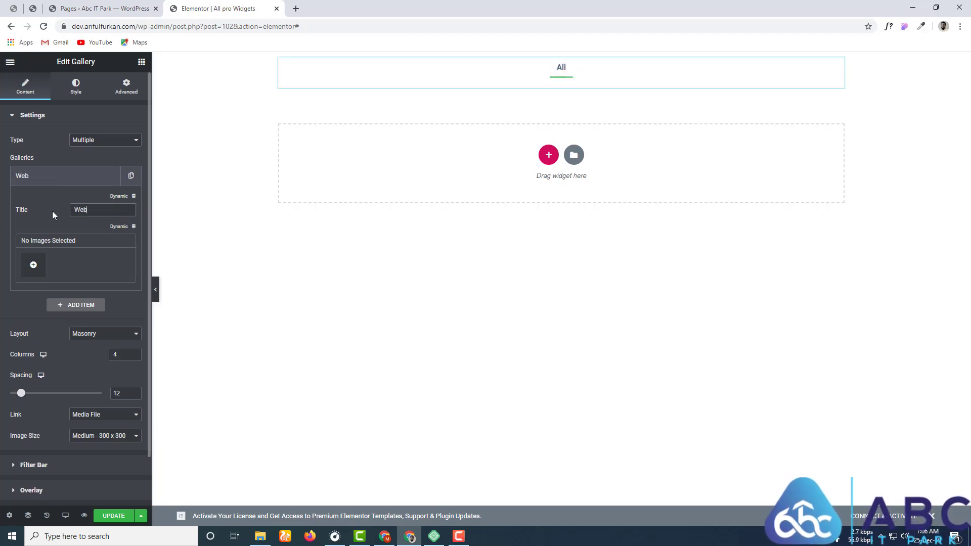
type(" Design")
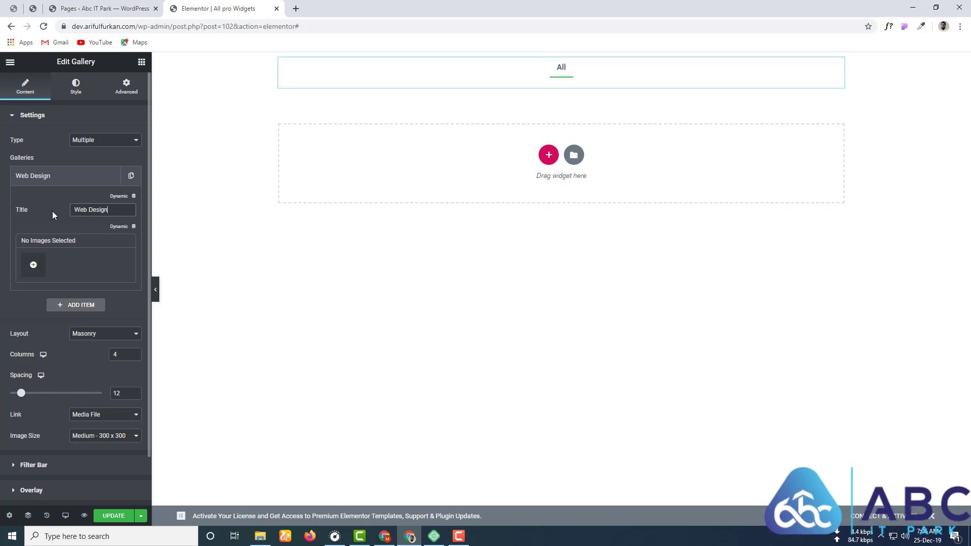
Create the Web Design gallery from the logo, shelf, open book, wrapped bag and coral-like hand images in the media library
left_click(33, 265)
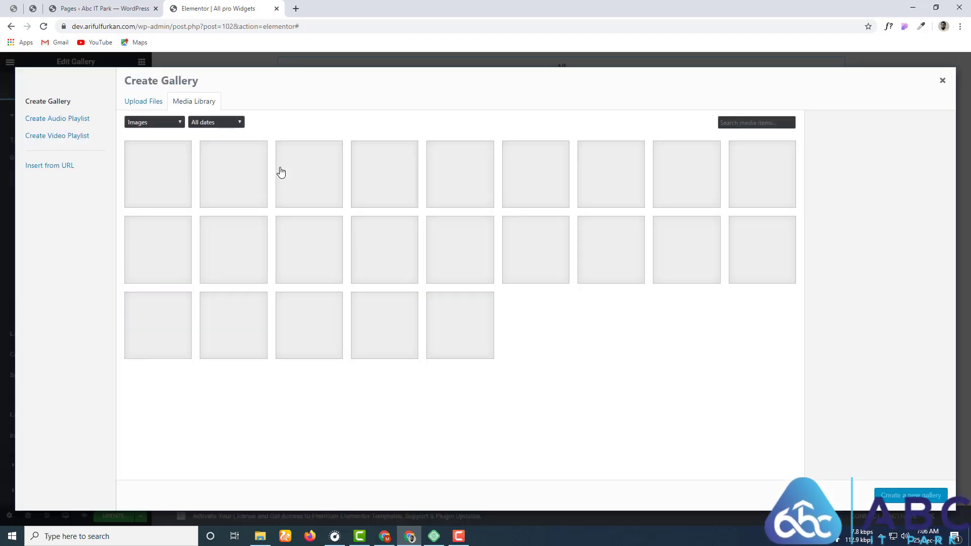
left_click(158, 172)
left_click(233, 169)
left_click(309, 172)
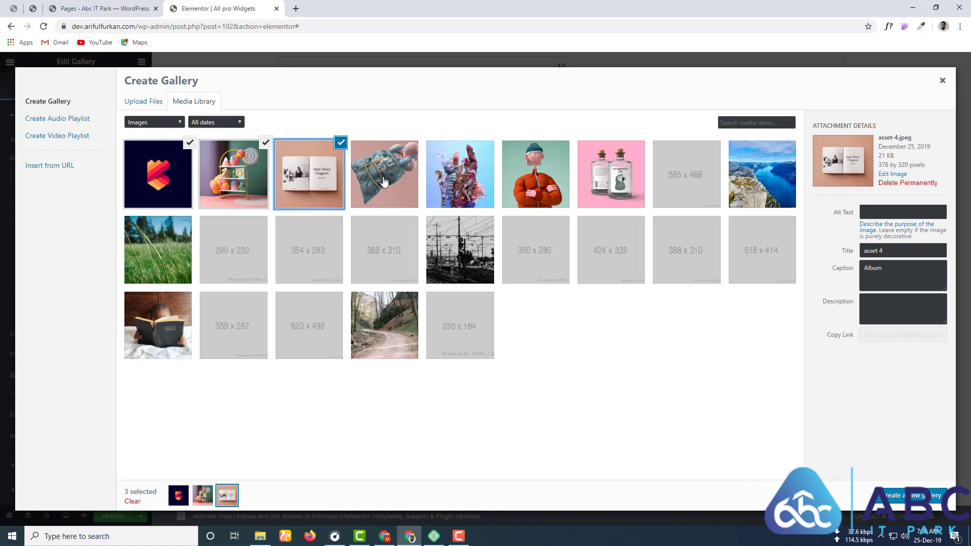
left_click(385, 182)
left_click(459, 174)
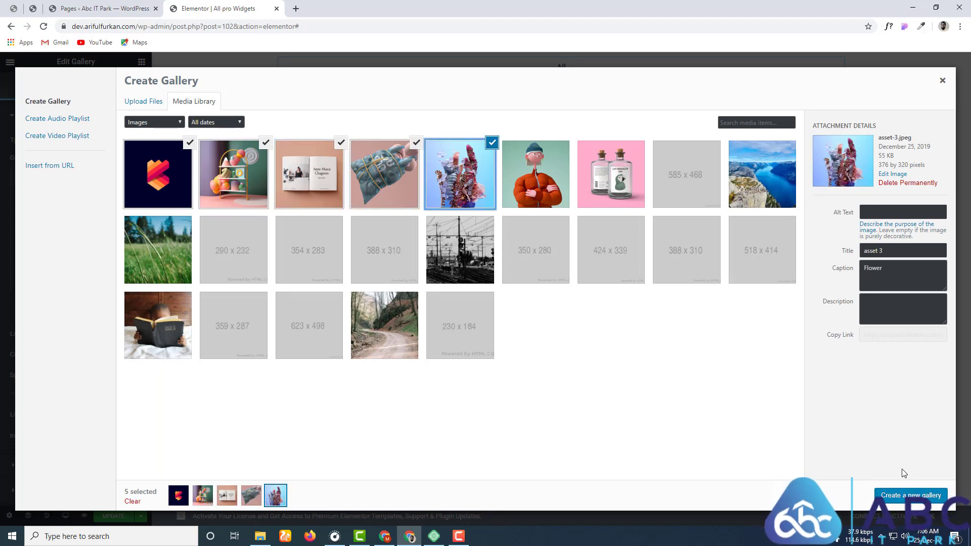
left_click(902, 495)
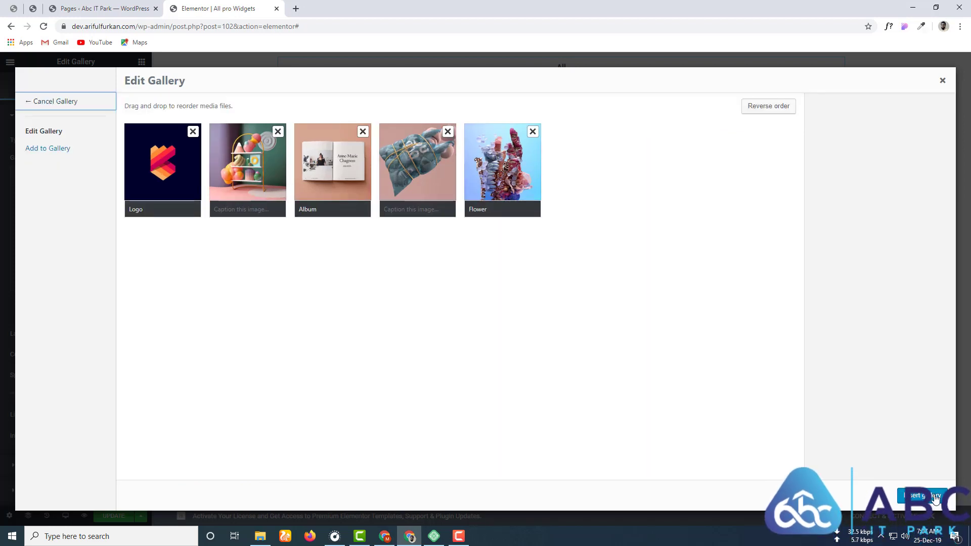
Caption the wrapped bag image "Caption This" and the shelf image "Ok Caption", and insert the gallery
left_click(421, 213)
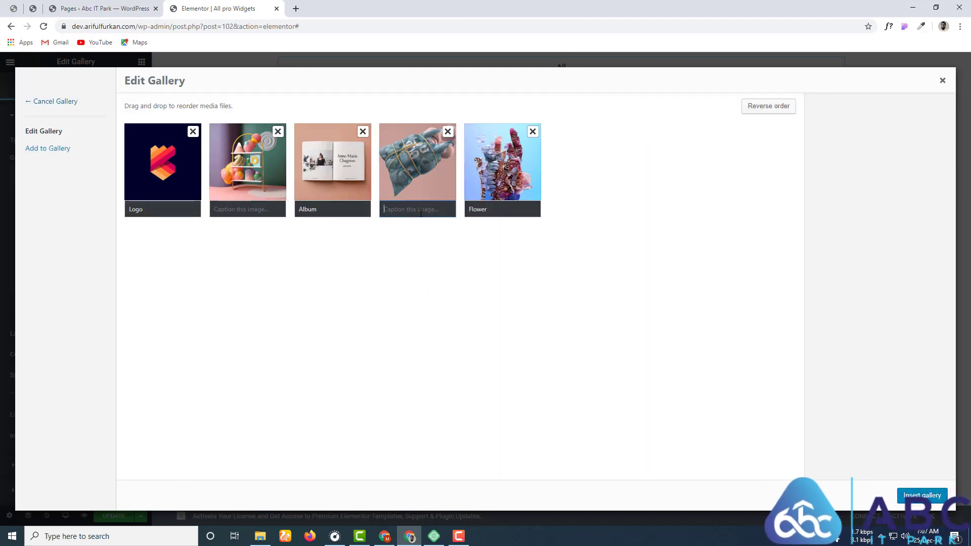
type("Ca")
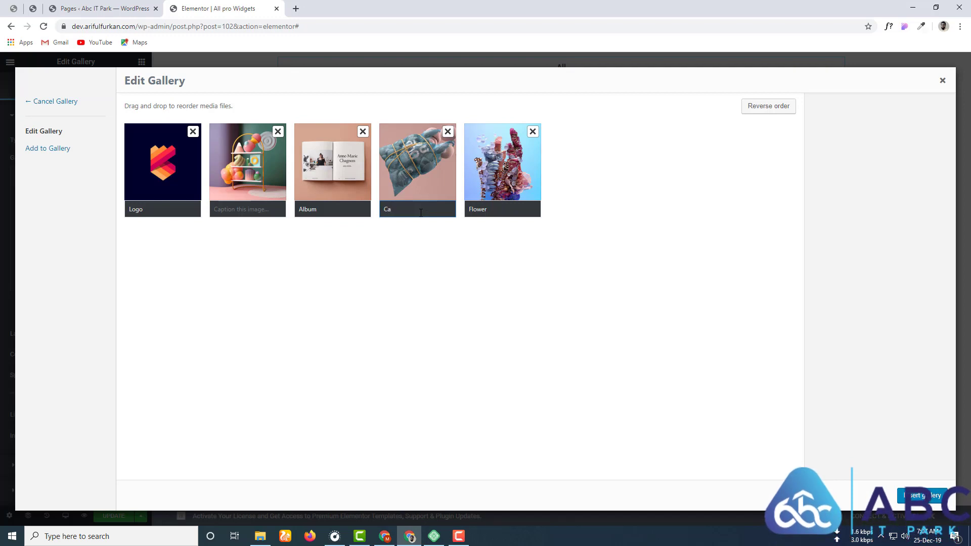
type("ption This")
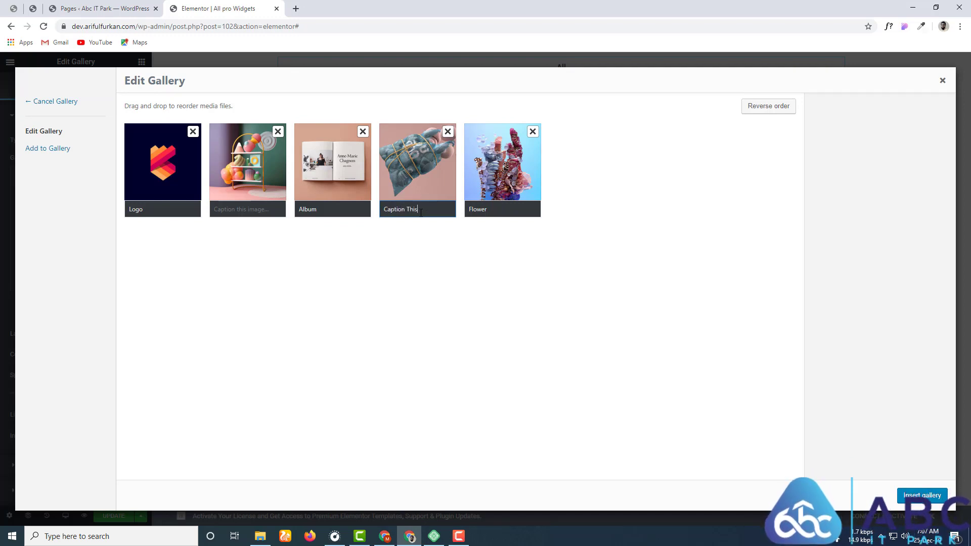
left_click(262, 208)
type("Ok")
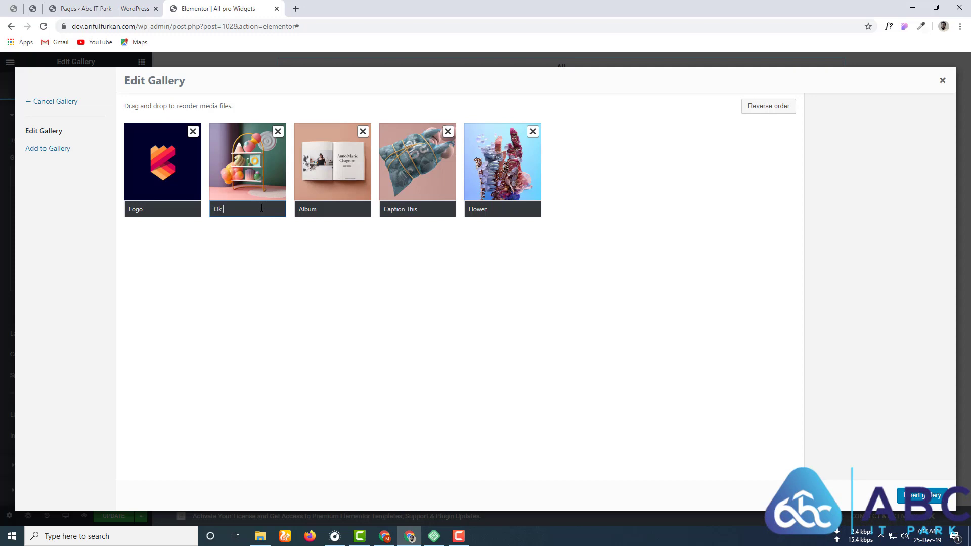
type(" Cap")
type("tio")
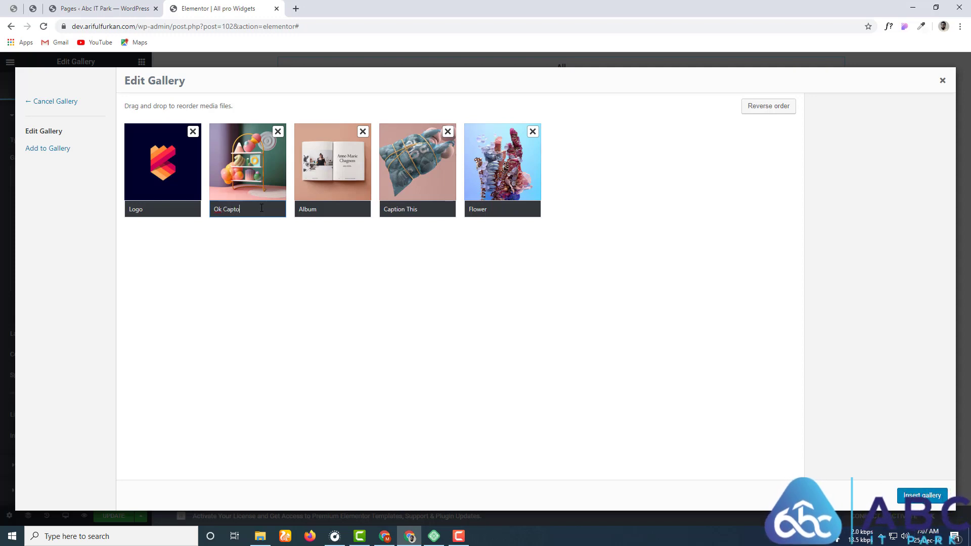
type("n")
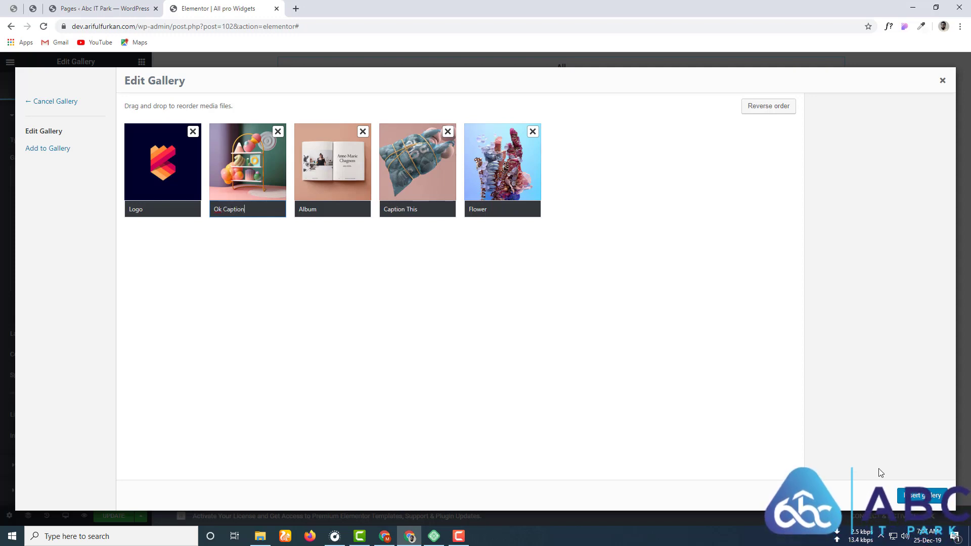
left_click(922, 496)
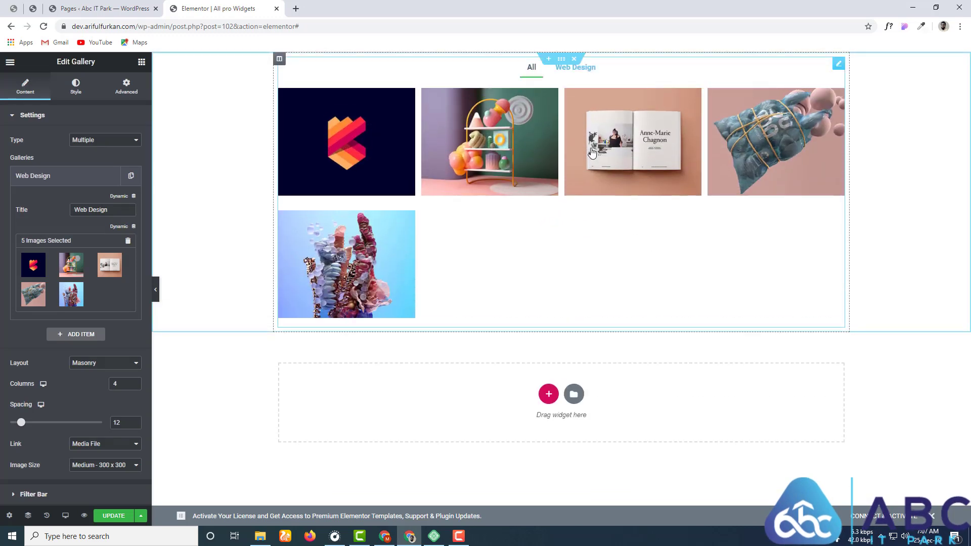
Test the All and Web Design filters above the gallery on the page
left_click(581, 69)
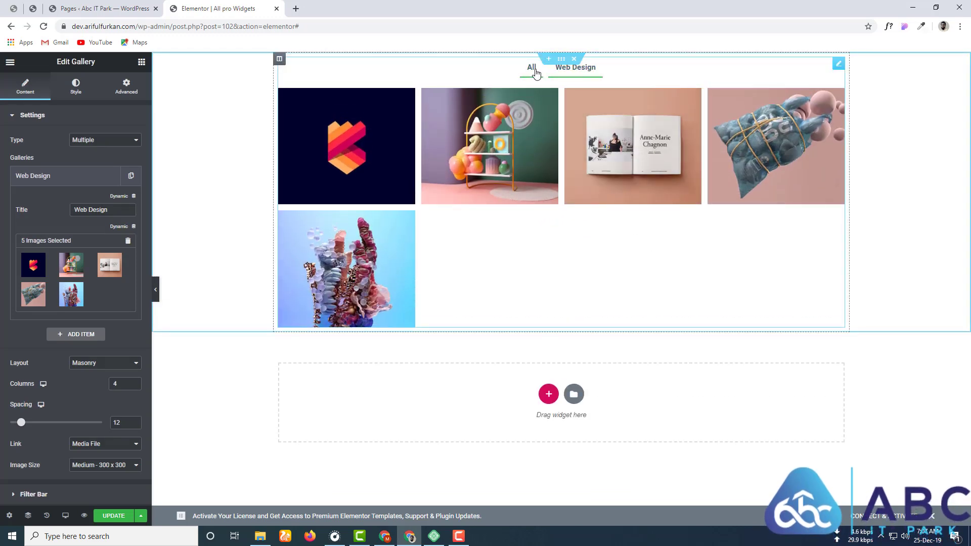
left_click(536, 71)
left_click(572, 71)
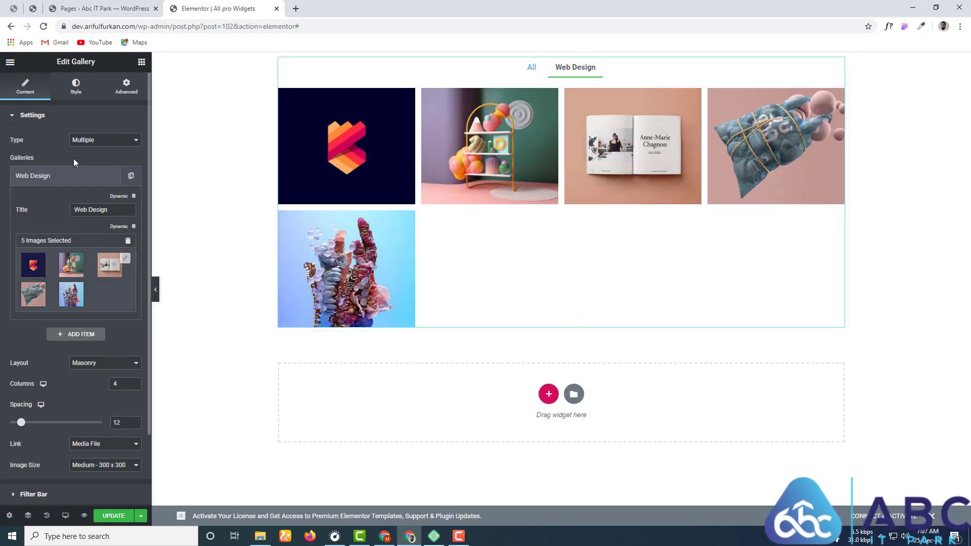
Add a second gallery item below Web Design and title it Photography
left_click(64, 179)
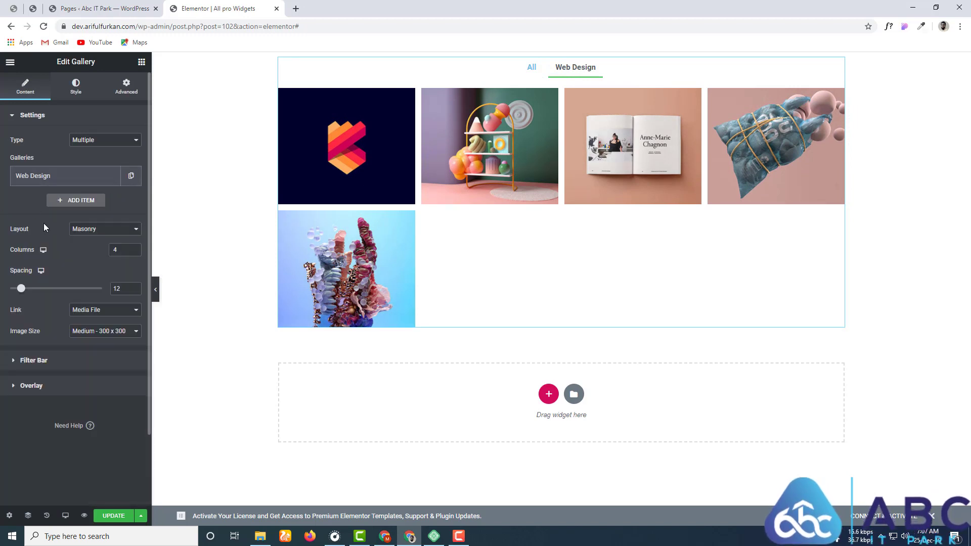
left_click(69, 183)
left_click(69, 183)
left_click(59, 202)
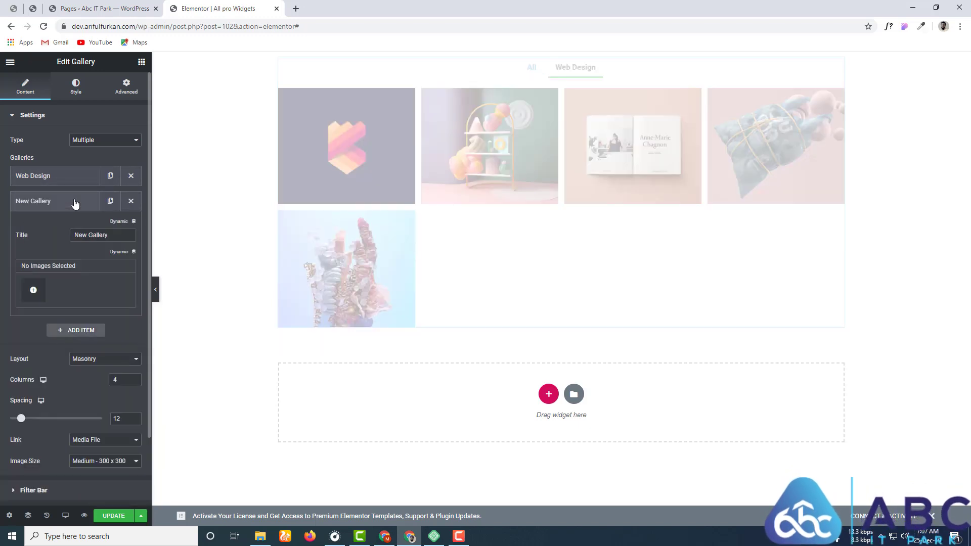
triple_click(83, 236)
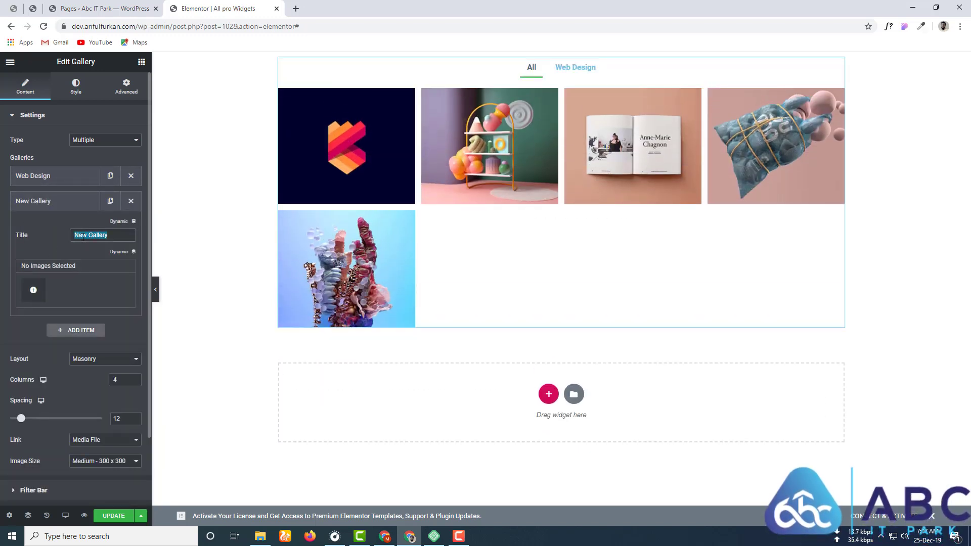
type("Photog")
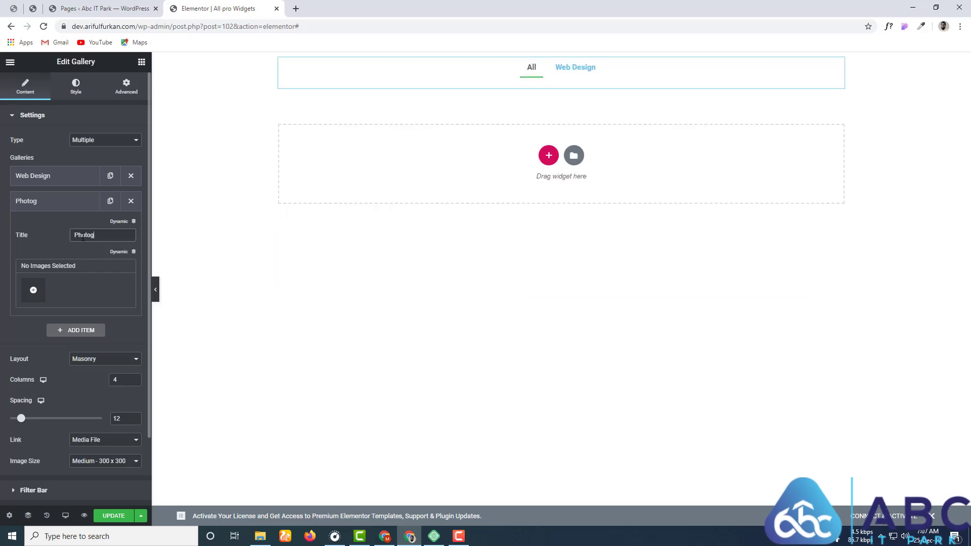
type("raphy")
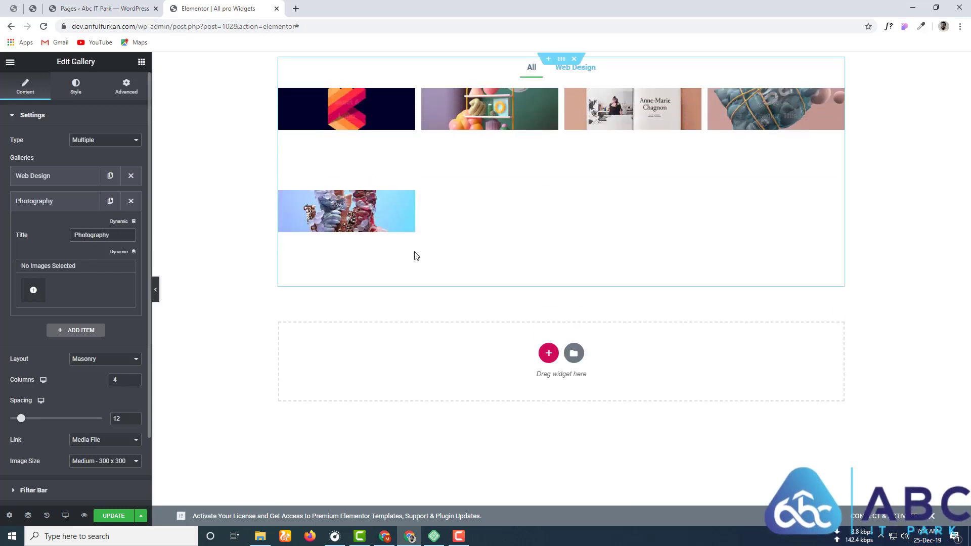
Create the Photography gallery from the orange-jacket character, bottles, fjord, grass, reading child, forest road and railway images in the media library
left_click(34, 290)
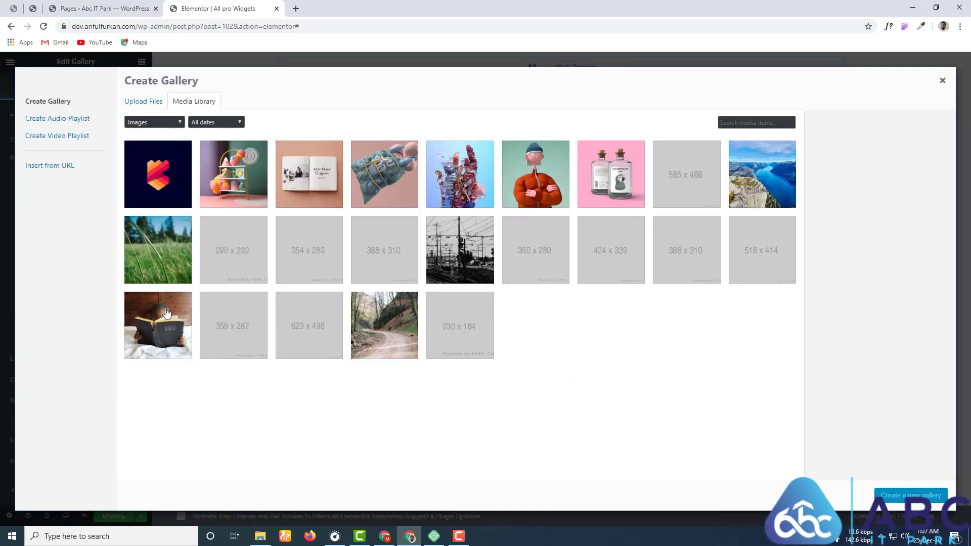
left_click(520, 196)
left_click(611, 187)
left_click(728, 195)
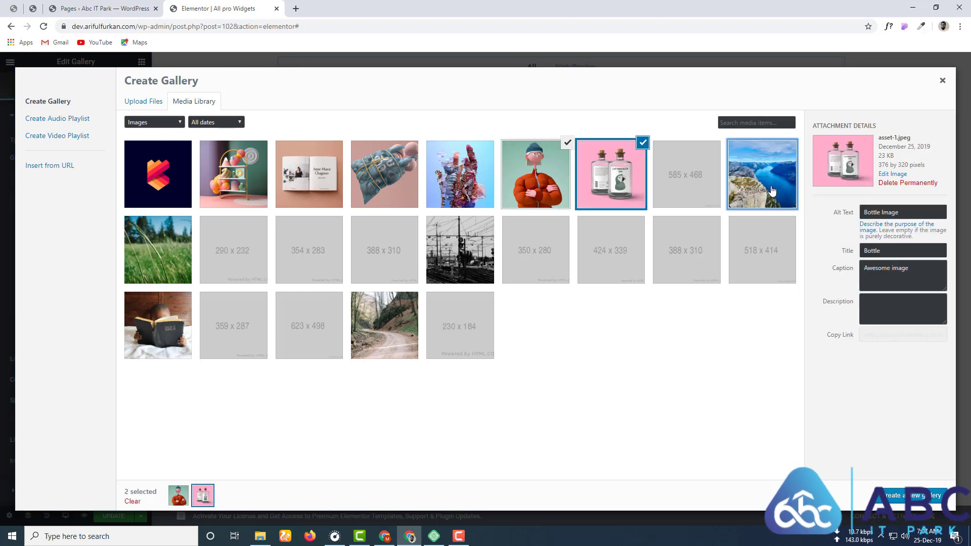
left_click(163, 257)
left_click(157, 349)
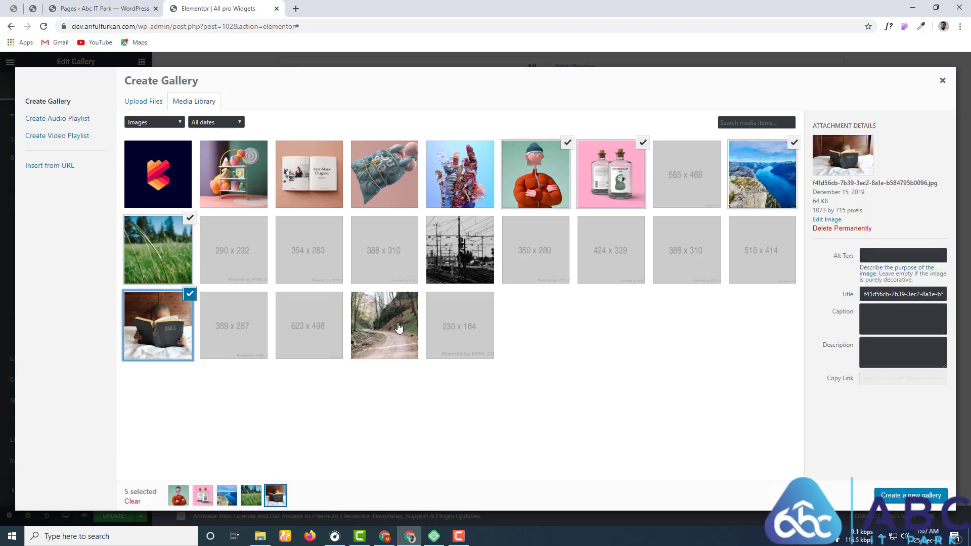
left_click(399, 328)
left_click(458, 251)
left_click(923, 497)
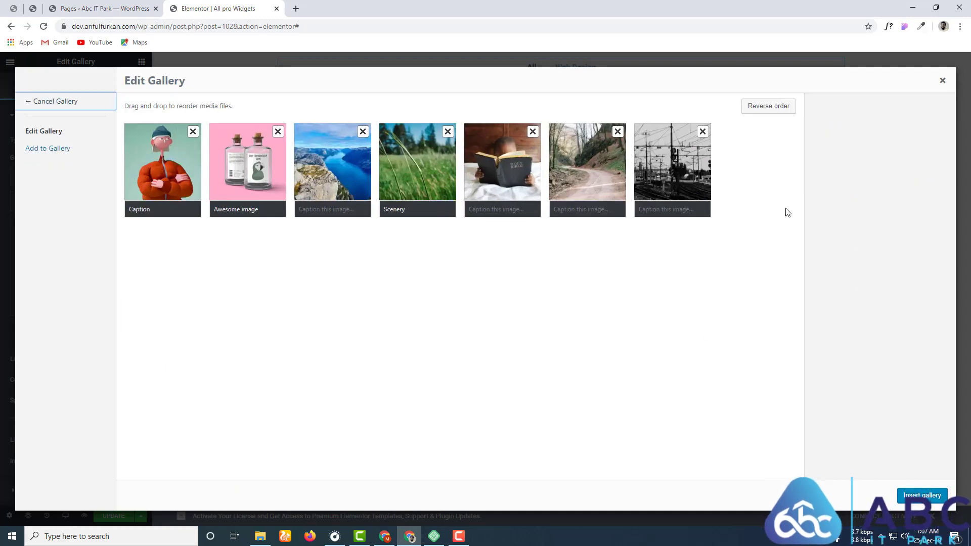
Caption the reading child "fdsdfs", forest road "fdsfdsa", railway "fdsdsfaaaaa" and fjord "fdsssssss", and insert the gallery
left_click(478, 216)
type("fdsdfs")
left_click(570, 215)
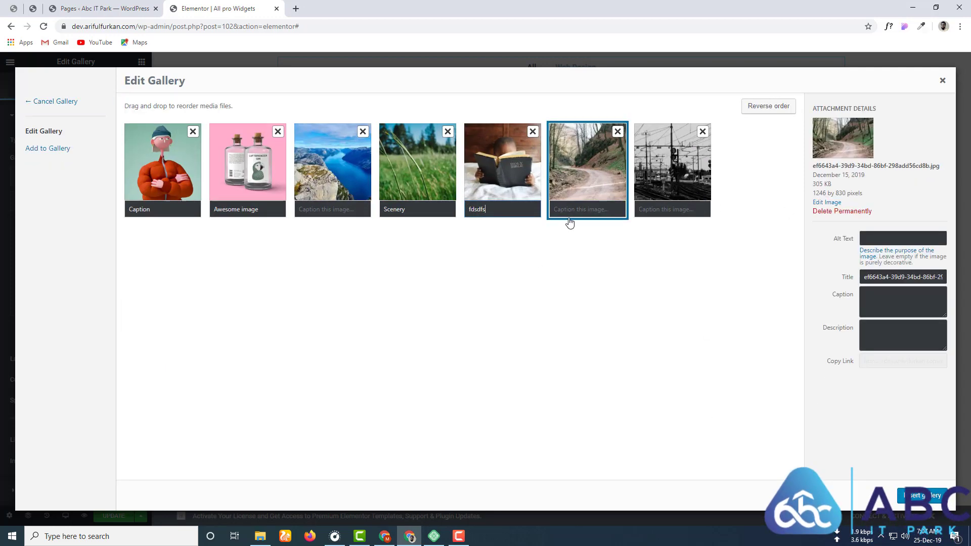
type("fdsfdsa")
left_click(680, 209)
type("fdsdsfaaaaa")
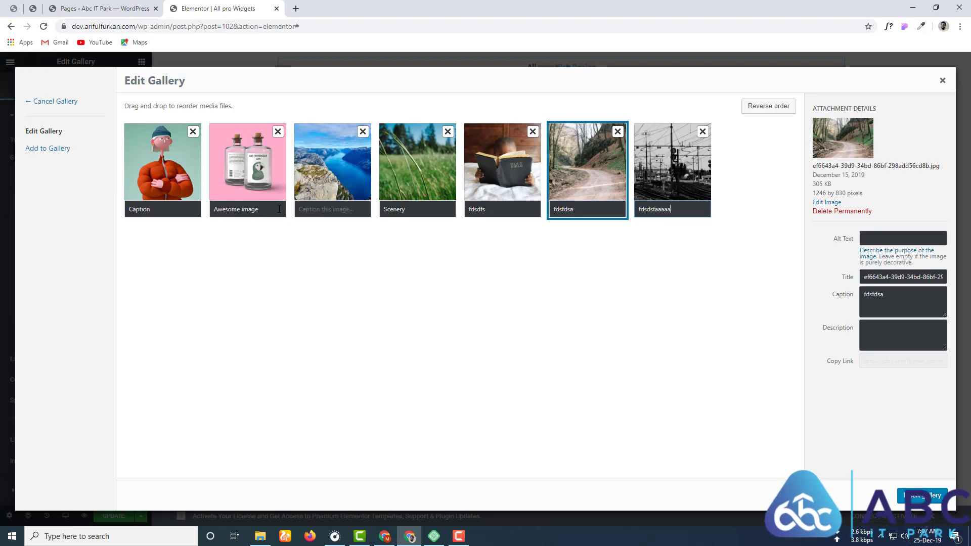
left_click(311, 206)
type("fdsssssss")
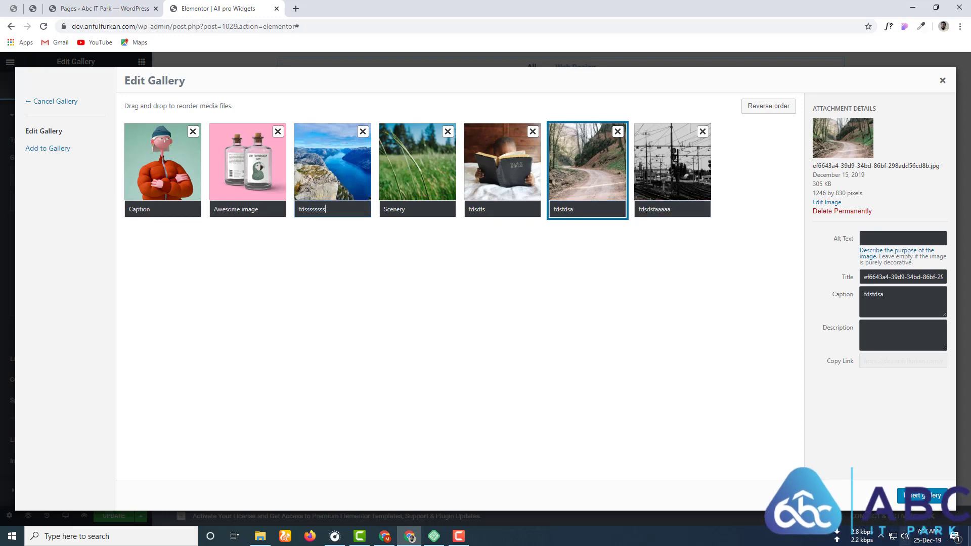
left_click(932, 498)
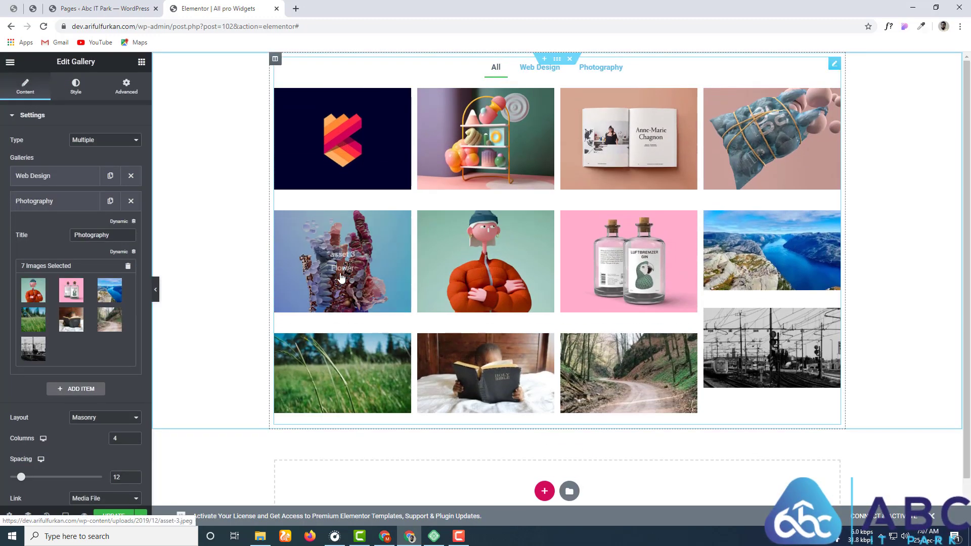
Test the Web Design, Photography and All filters above the gallery on the page
left_click(554, 67)
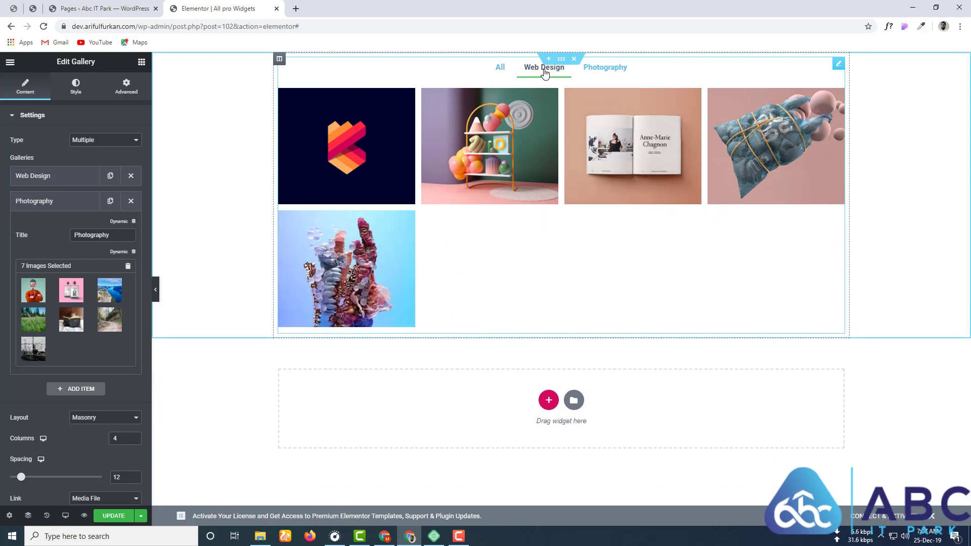
left_click(601, 67)
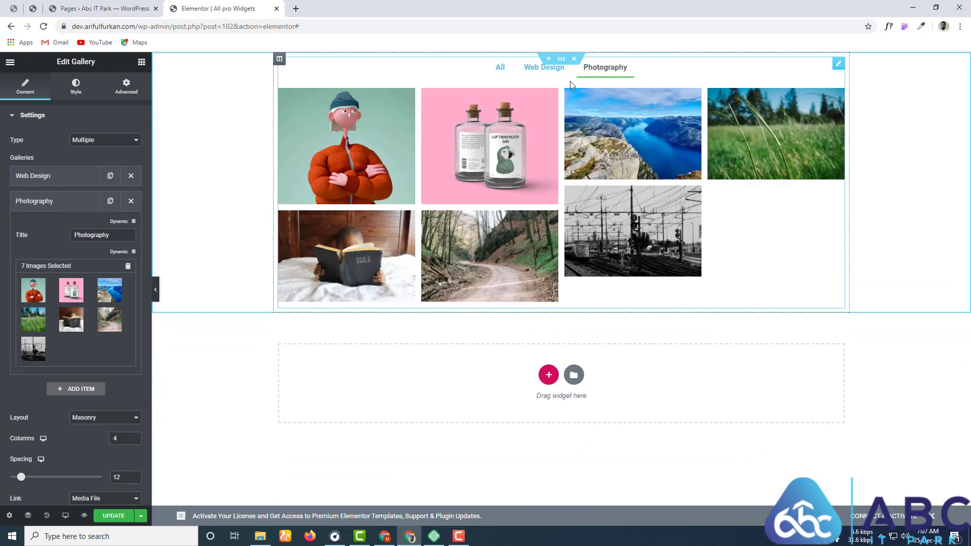
left_click(500, 68)
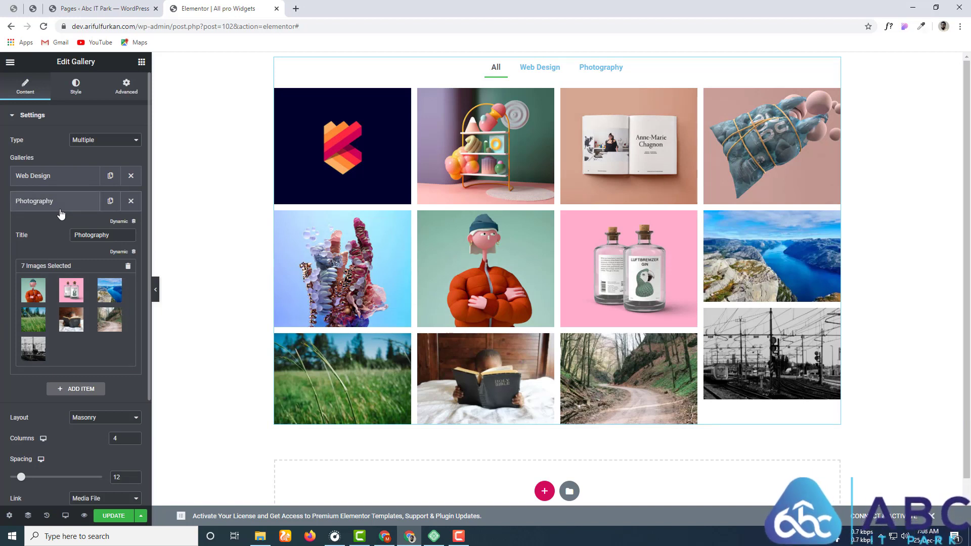
left_click(103, 141)
left_click(41, 136)
left_click(46, 205)
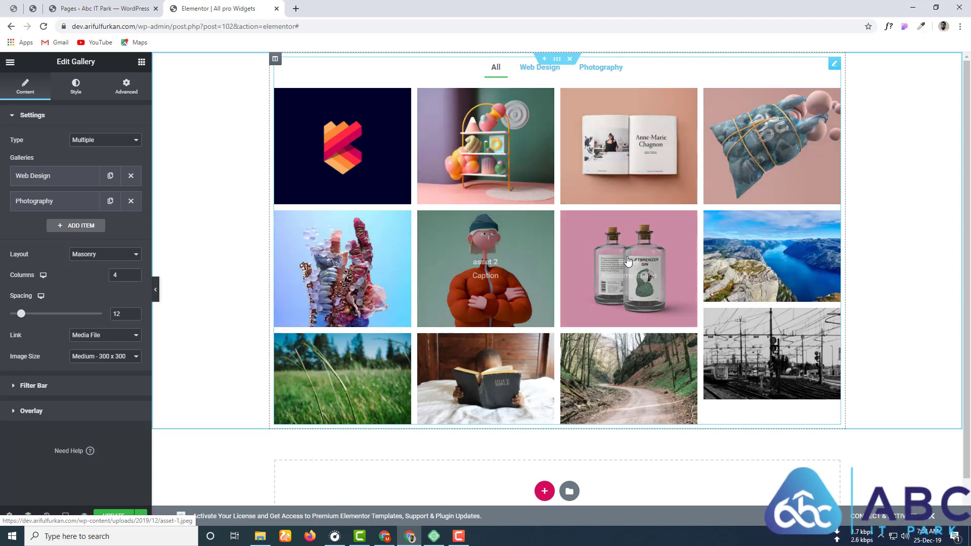
left_click(109, 143)
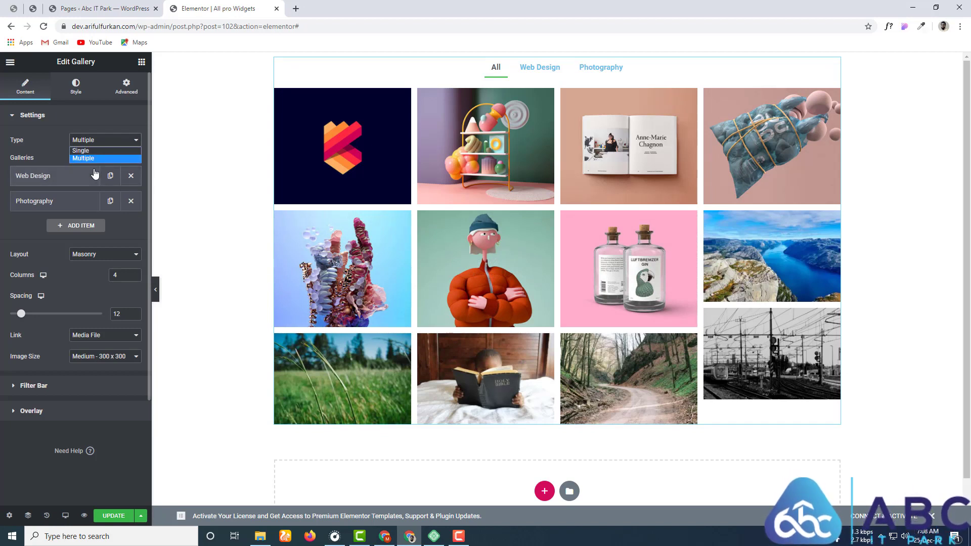
left_click(33, 116)
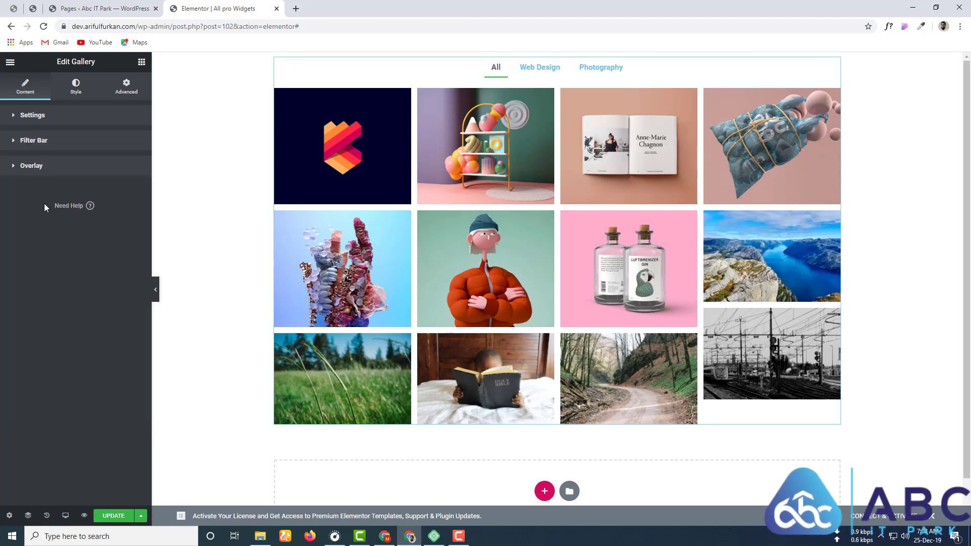
left_click(48, 118)
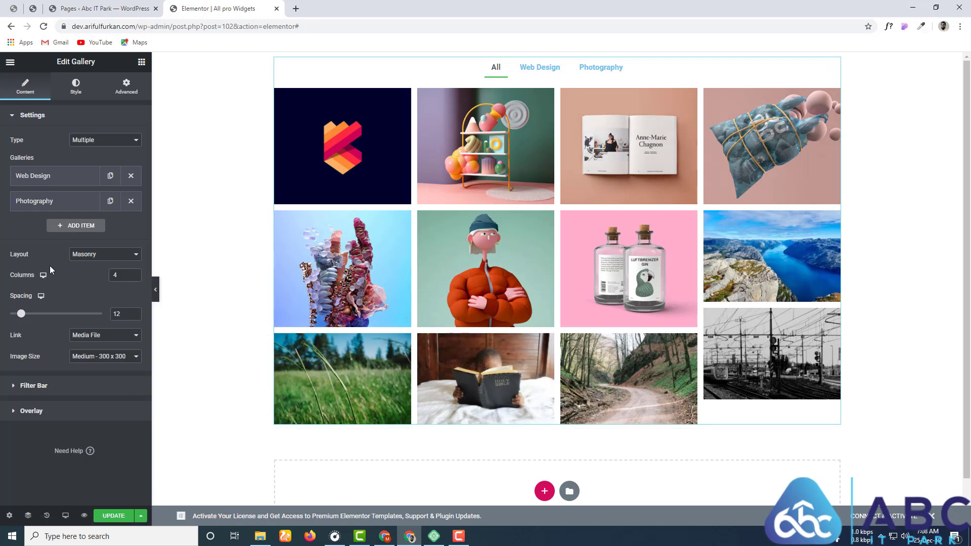
Set the gallery layout to Grid, try the 4:3 aspect ratio and return it to 3:2
left_click(122, 256)
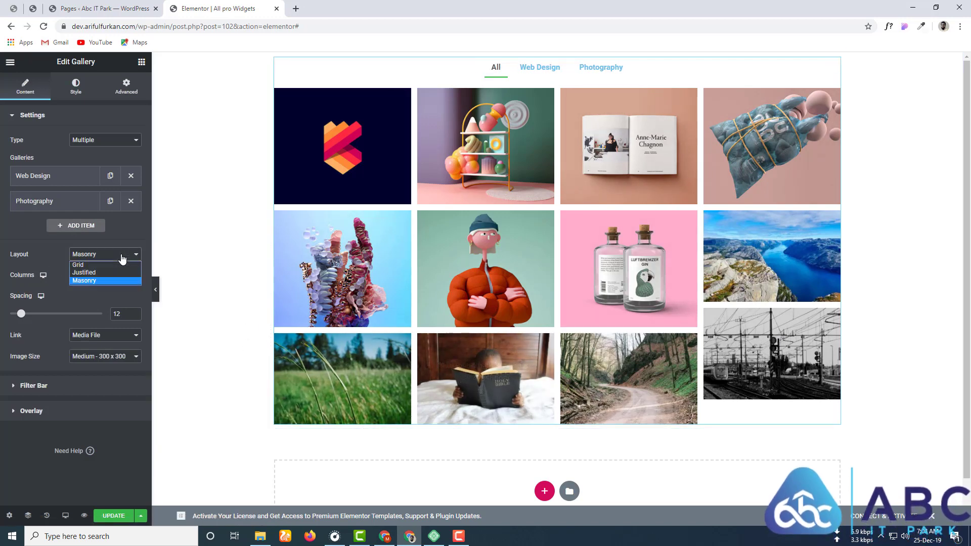
left_click(95, 265)
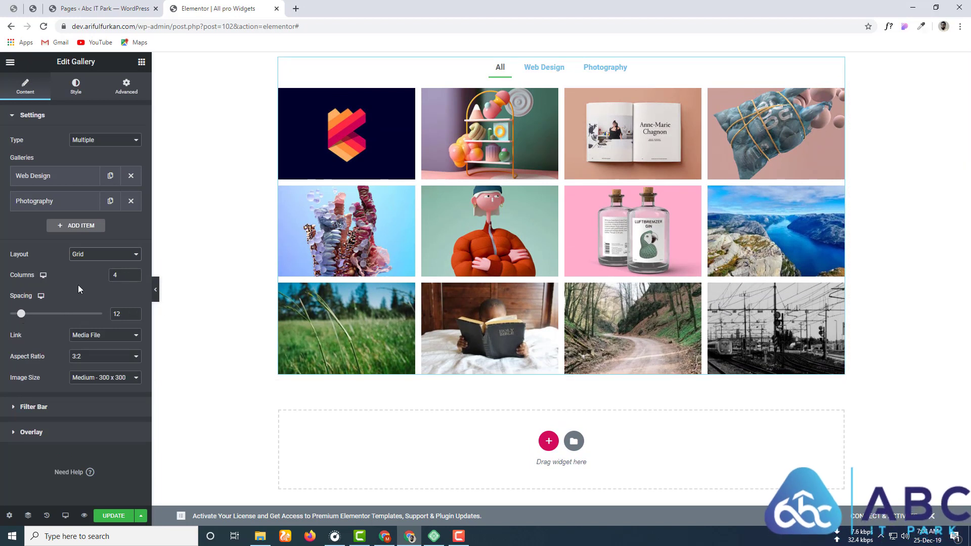
left_click(82, 358)
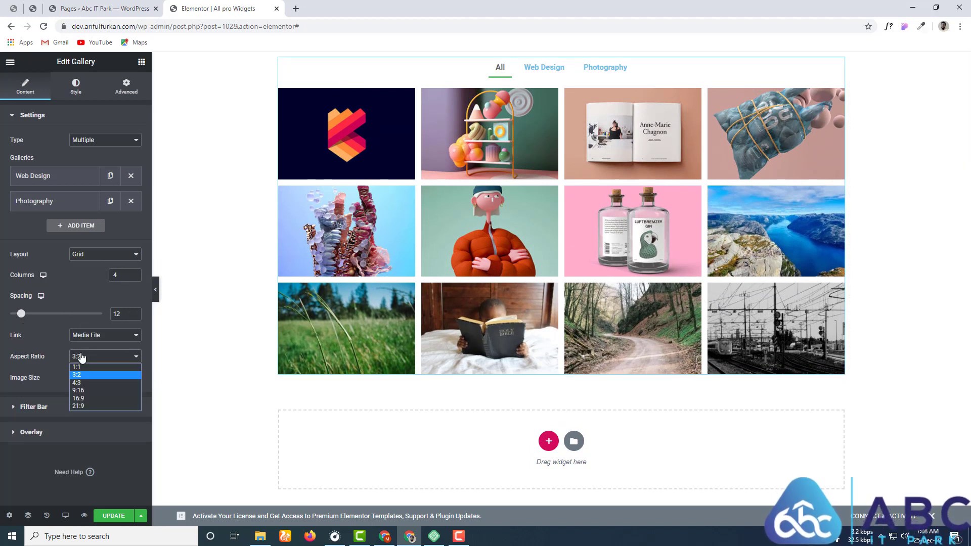
left_click(91, 384)
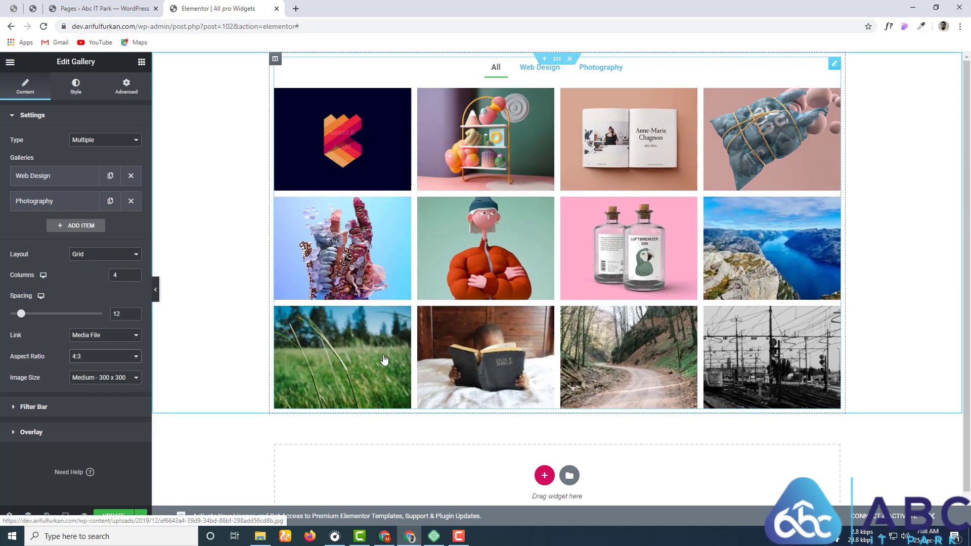
left_click(89, 357)
left_click(90, 374)
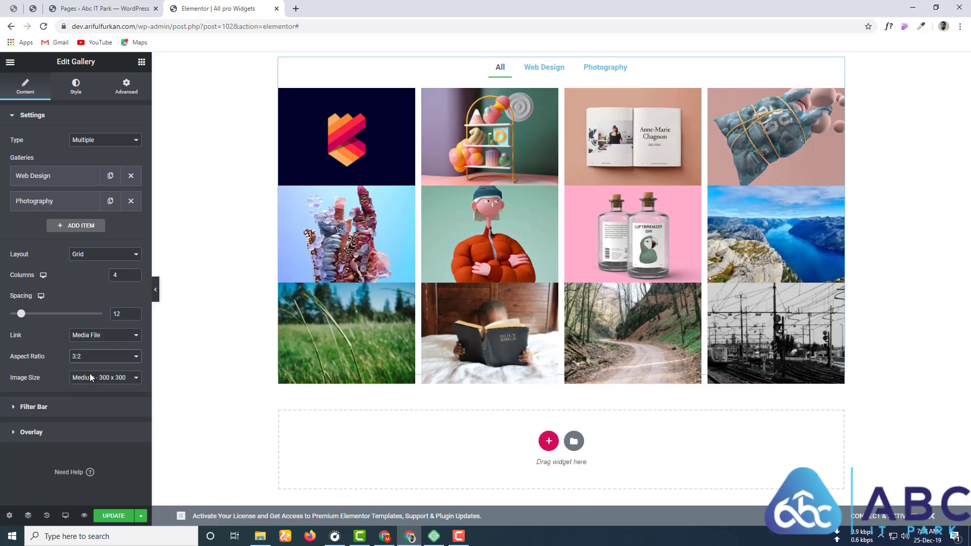
Try hiding the All filter in the filter bar settings and turn it back on
left_click(49, 410)
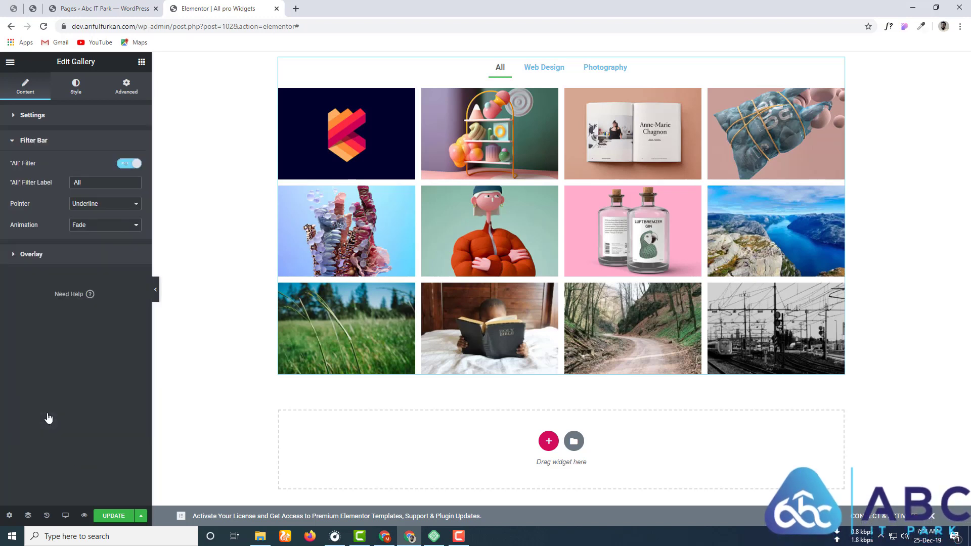
left_click(58, 118)
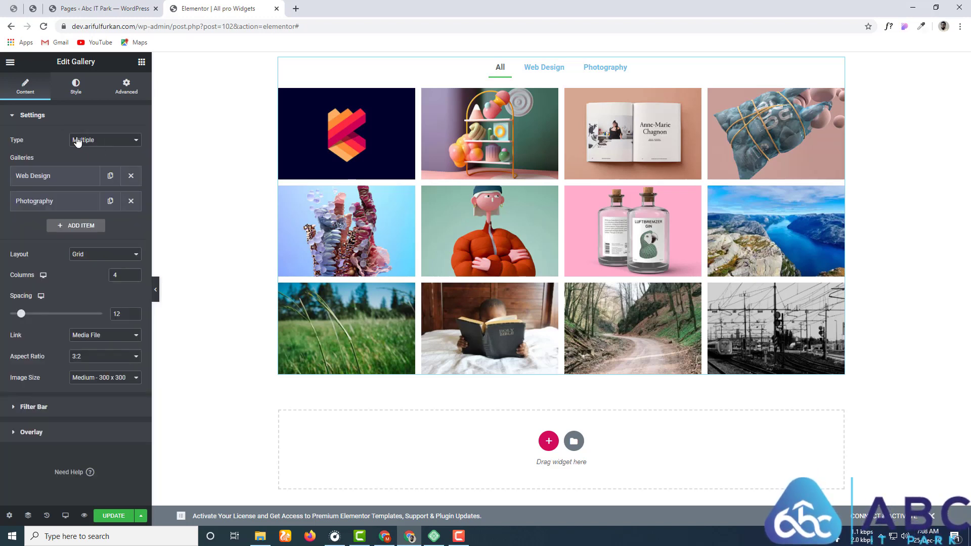
left_click(31, 411)
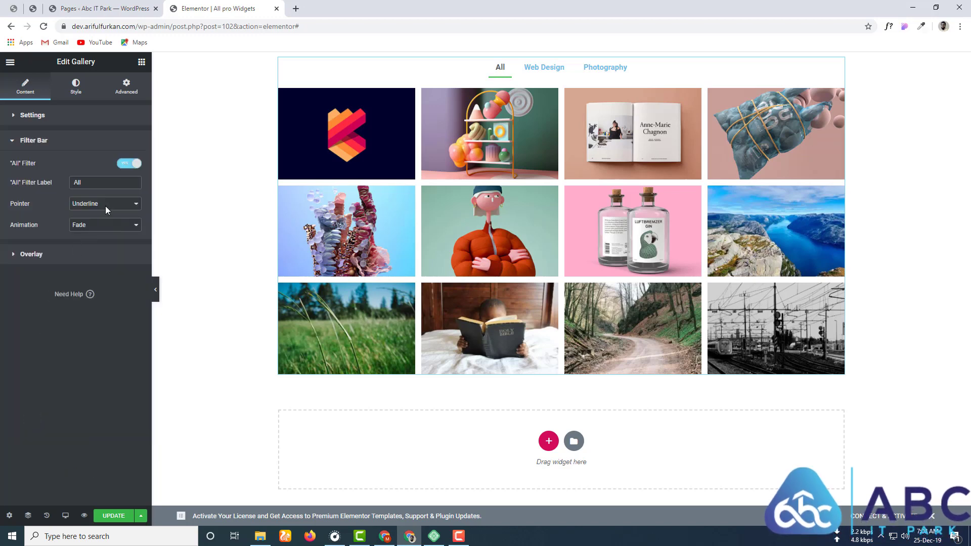
left_click(121, 168)
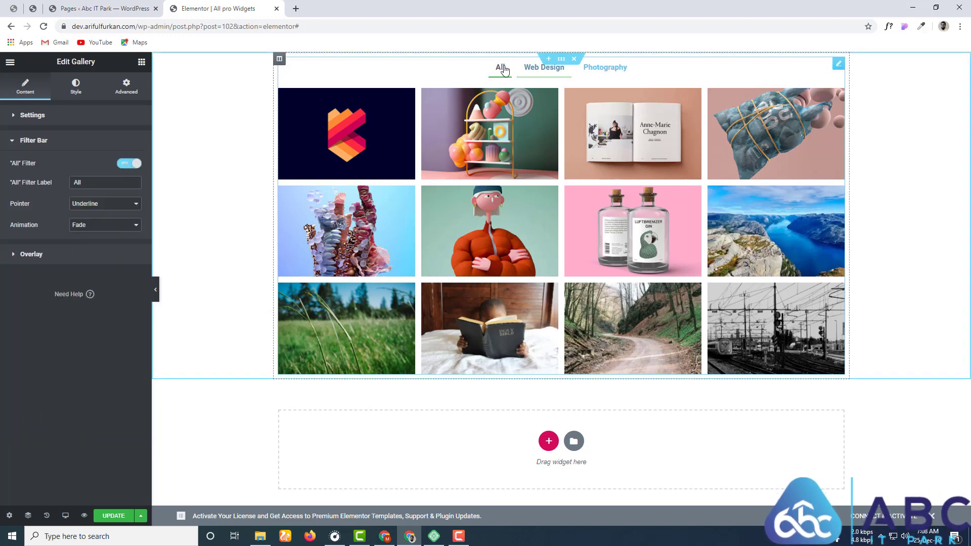
left_click(122, 166)
left_click(122, 166)
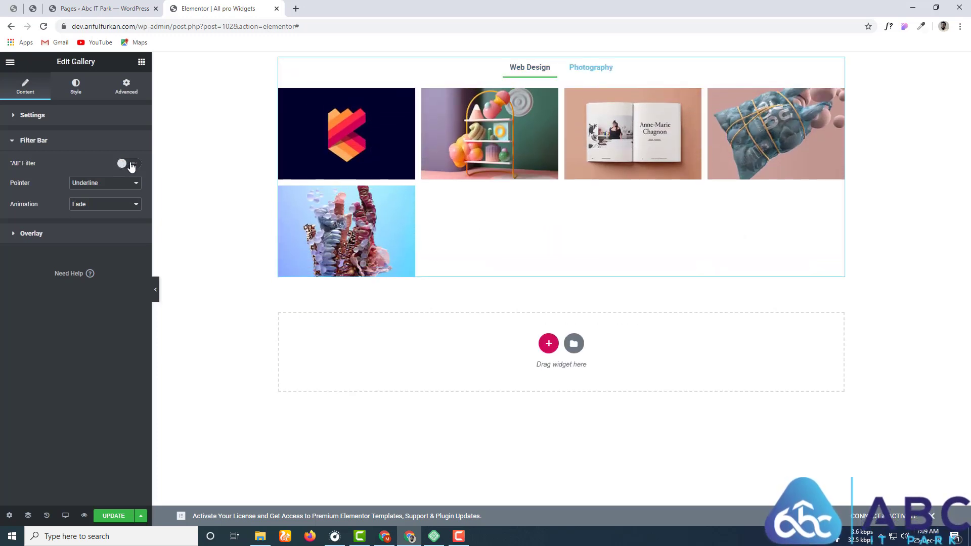
left_click(130, 165)
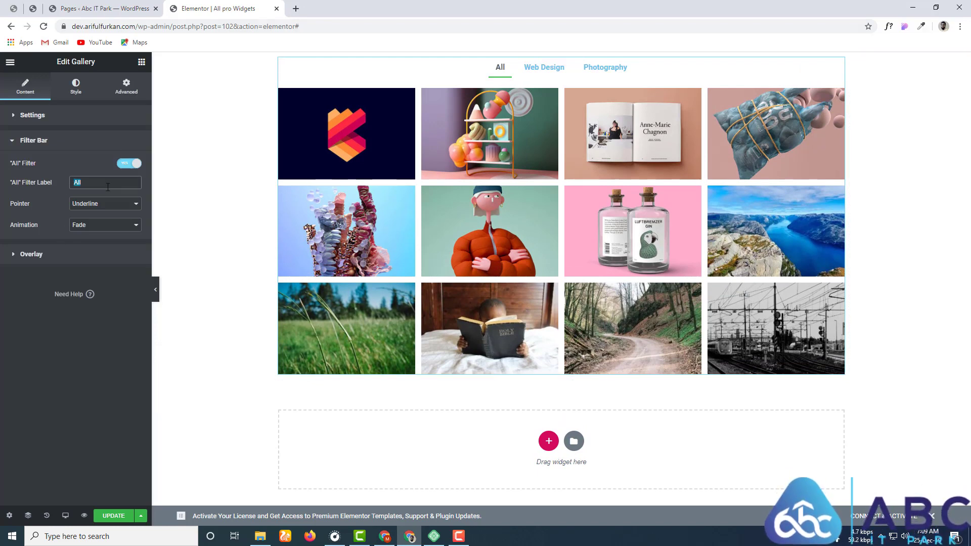
Set the label of the All filter to "All Gallery"
type("All Ga")
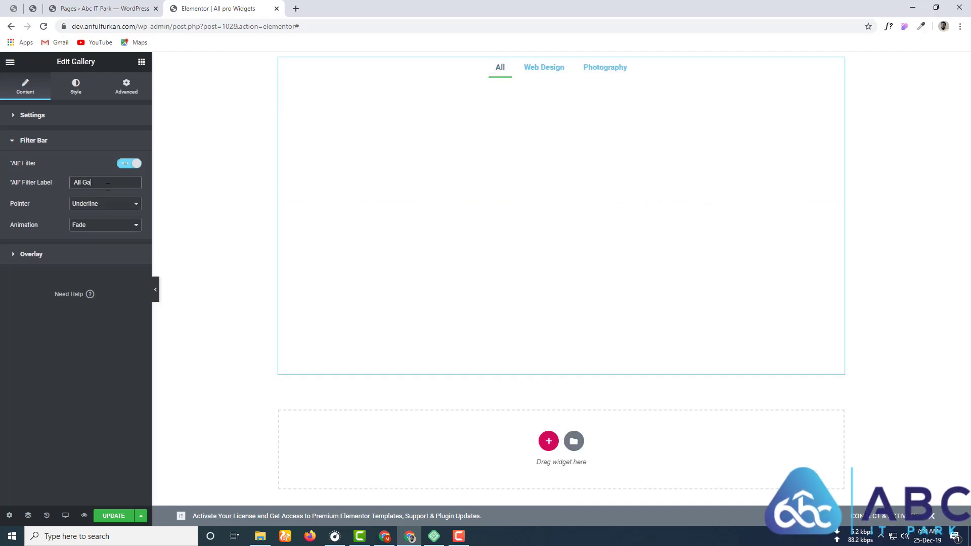
type("llery")
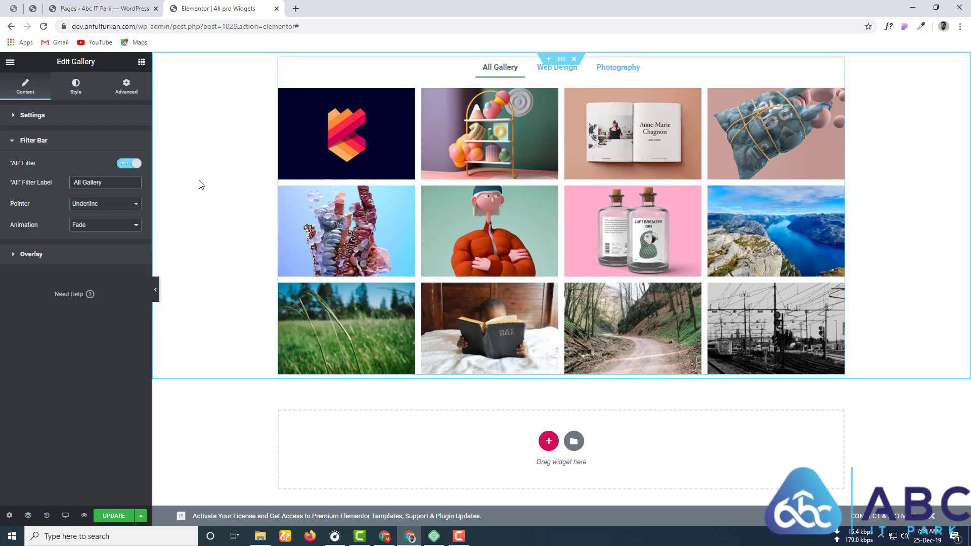
Try the Overline, Double Line and Framed pointers for the filter bar, and set the pointer to Background
left_click(111, 208)
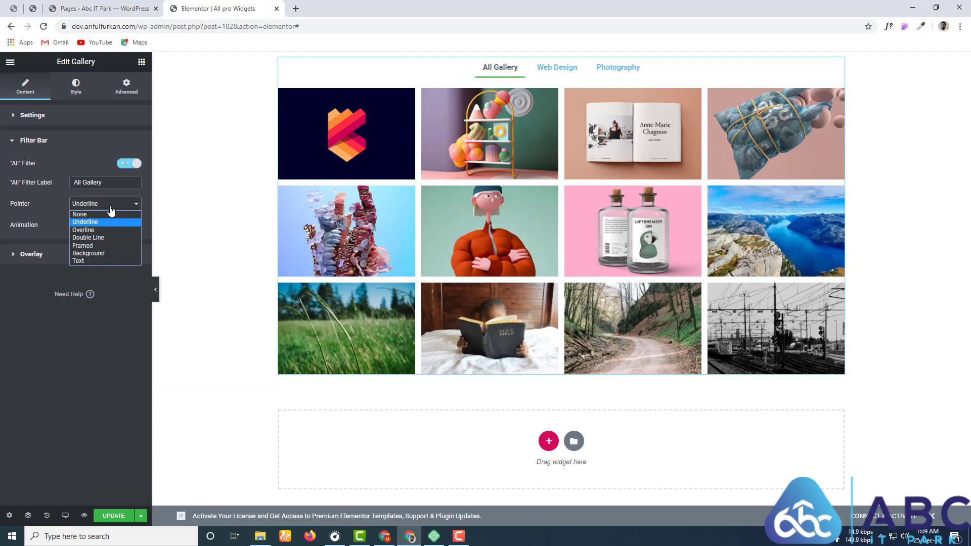
left_click(87, 231)
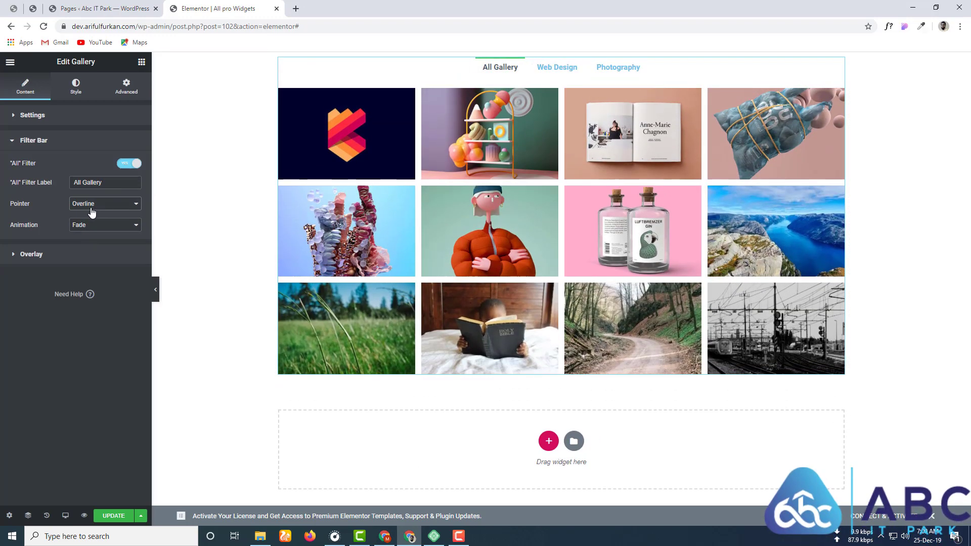
left_click(92, 212)
left_click(90, 235)
left_click(109, 212)
left_click(92, 246)
left_click(97, 225)
left_click(96, 207)
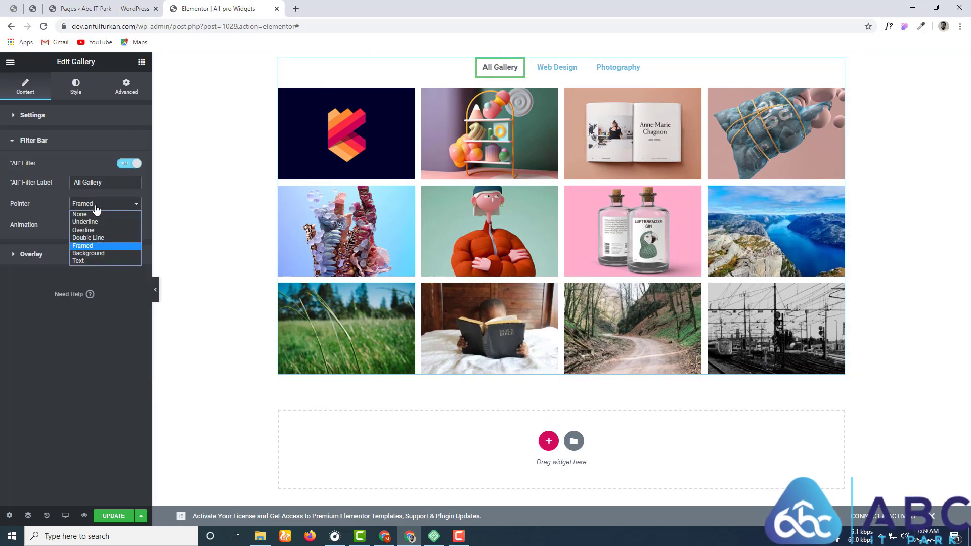
left_click(95, 254)
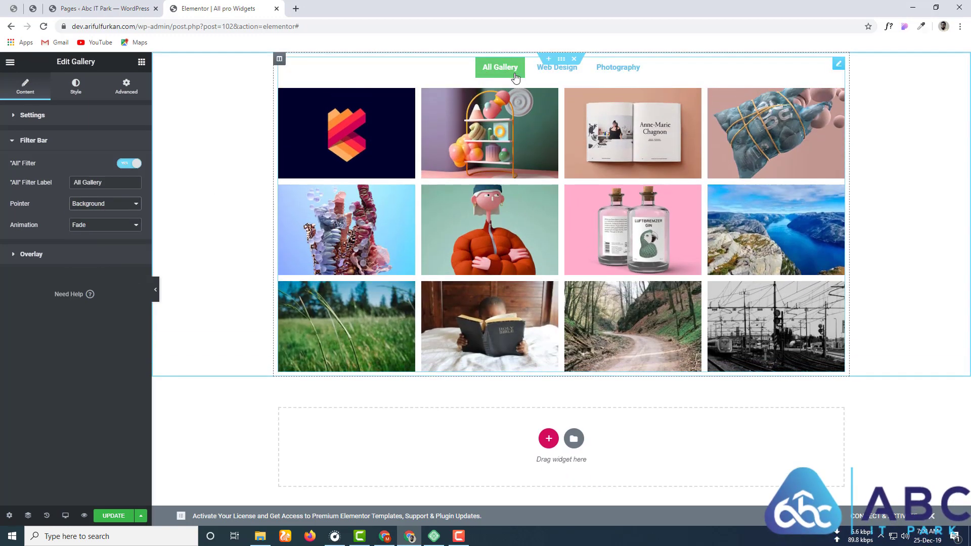
Test the Photography, Web Design and All Gallery filters with the Background pointer
left_click(617, 70)
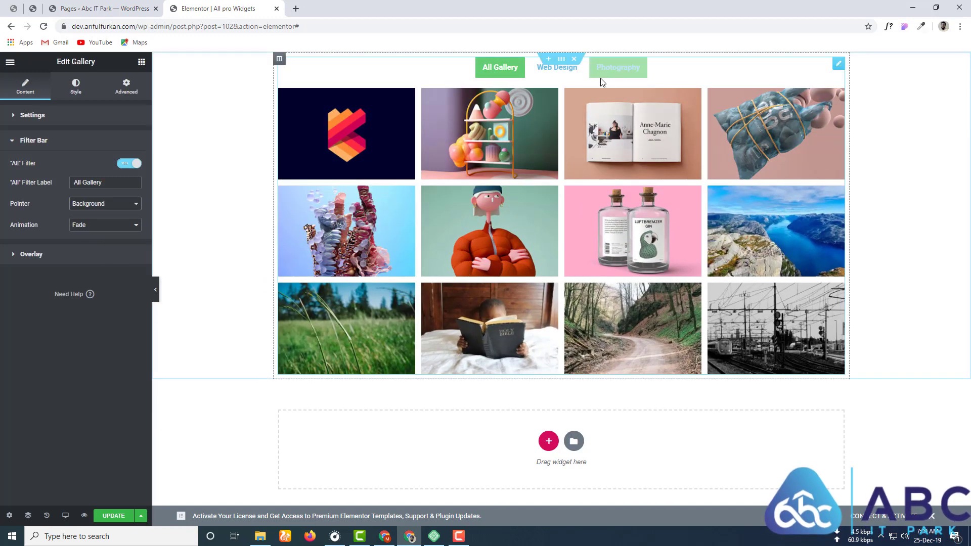
left_click(557, 67)
left_click(503, 68)
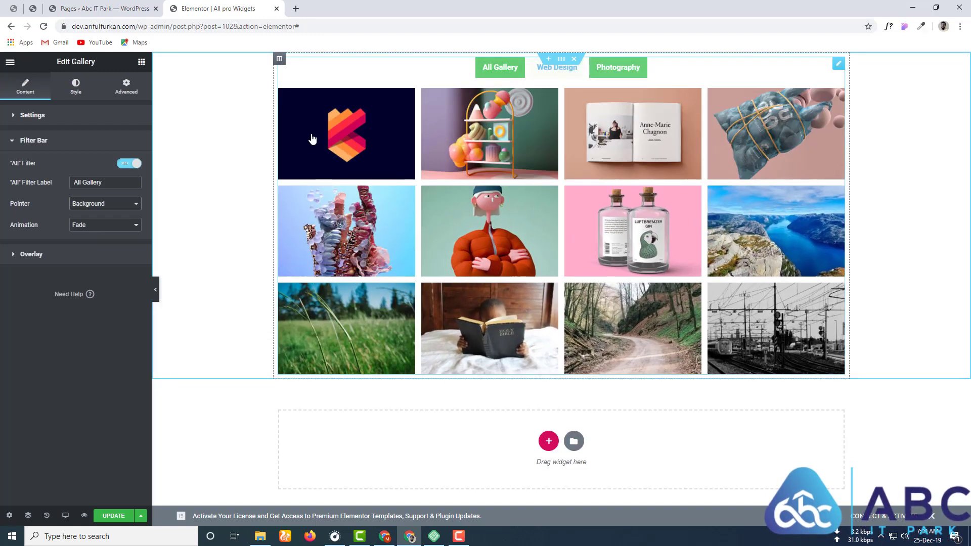
Set the filter bar's pointer animation to Grow
left_click(87, 226)
left_click(89, 243)
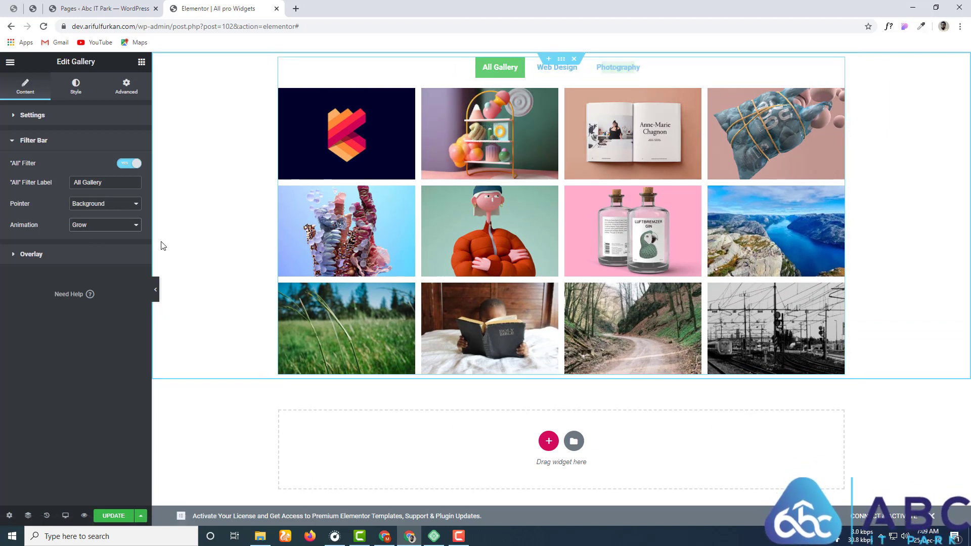
Try the Shutter Out Horizontal animation for the filter bar's pointer, set it to Shutter In Horizontal, and open the overlay settings
left_click(114, 228)
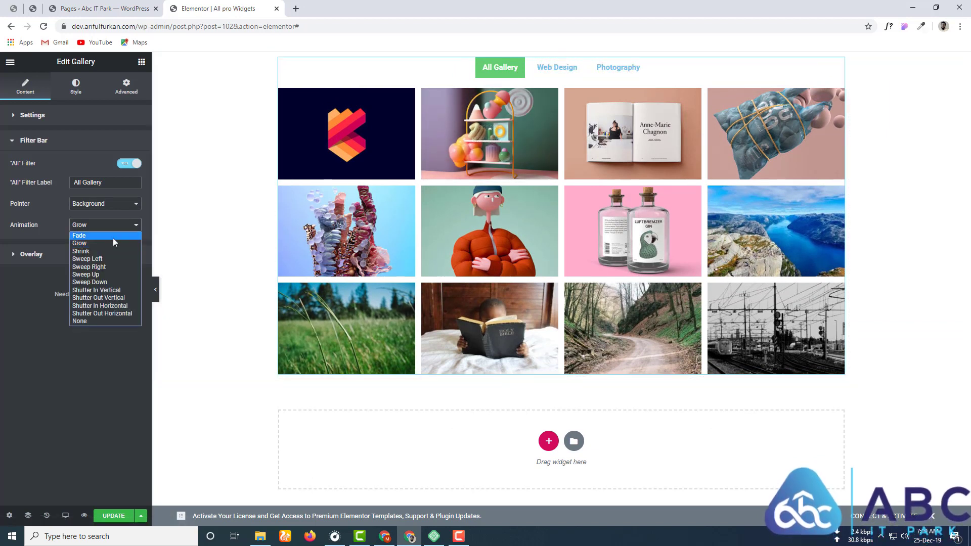
left_click(95, 313)
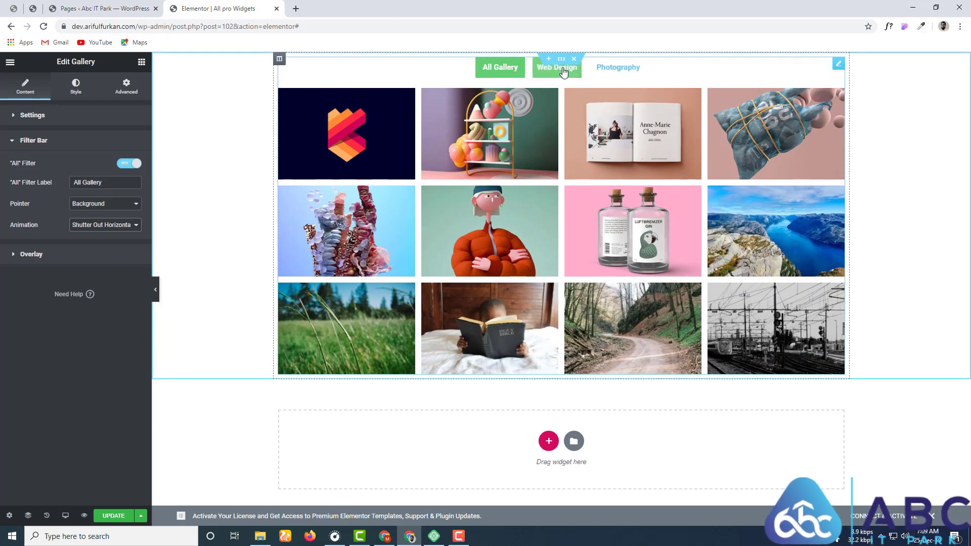
left_click(115, 228)
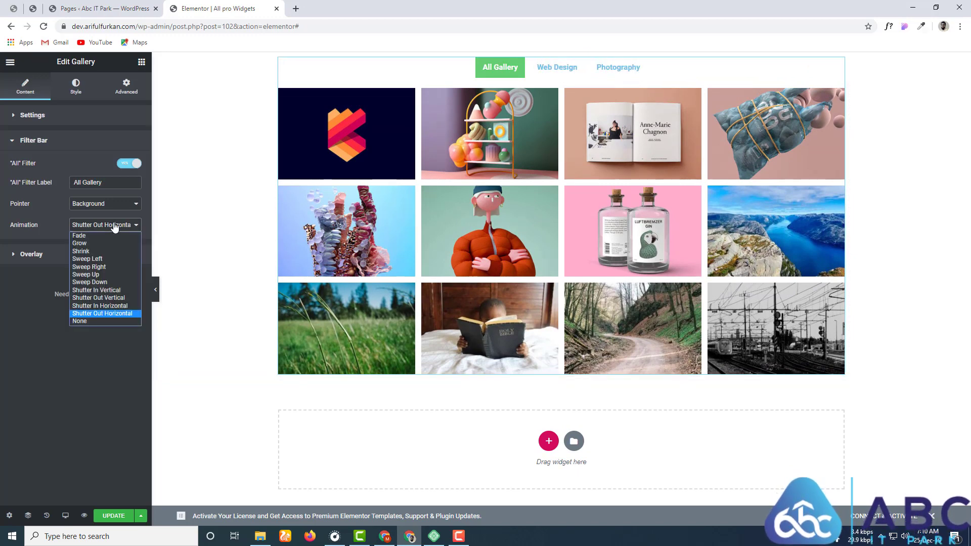
left_click(93, 306)
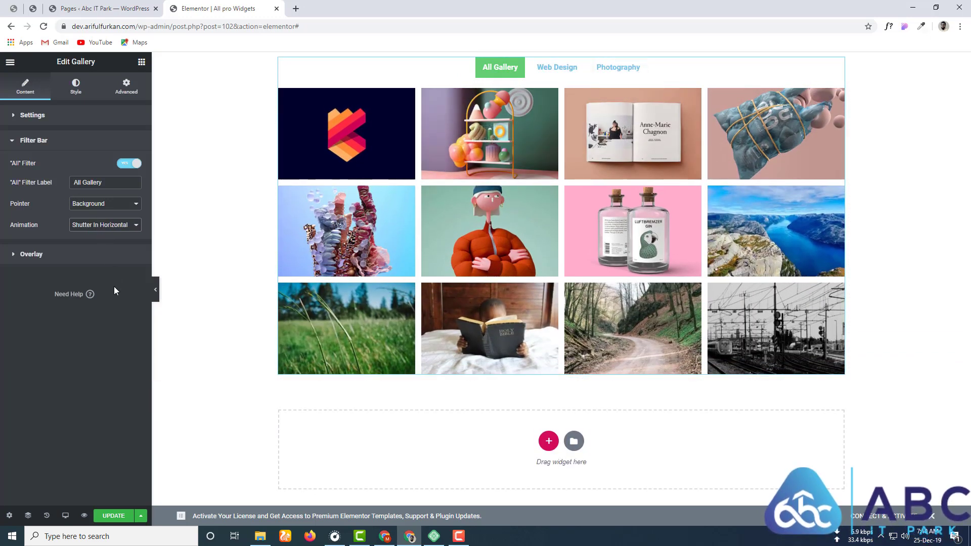
left_click(39, 256)
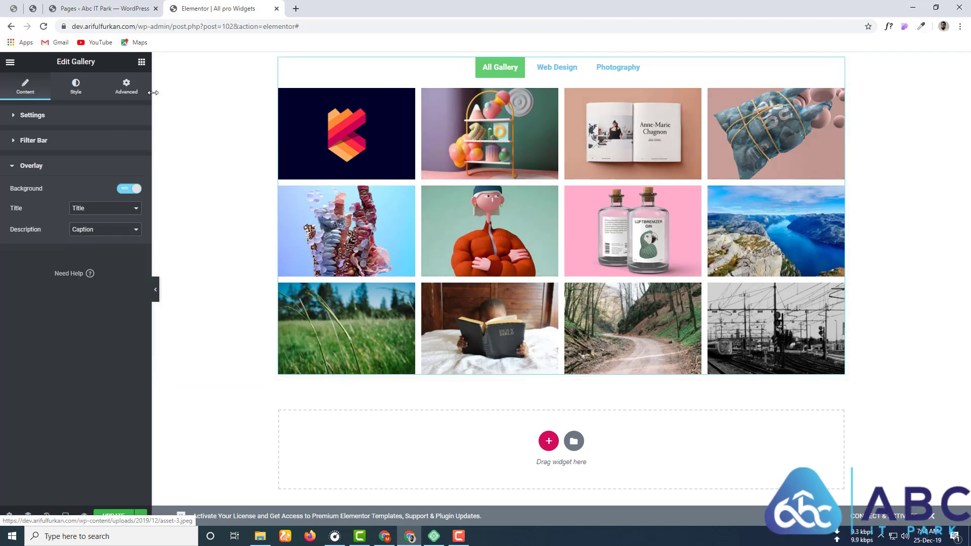
Set the border color of the gallery images in their normal state to dark maroon #2A0D0D
left_click(77, 86)
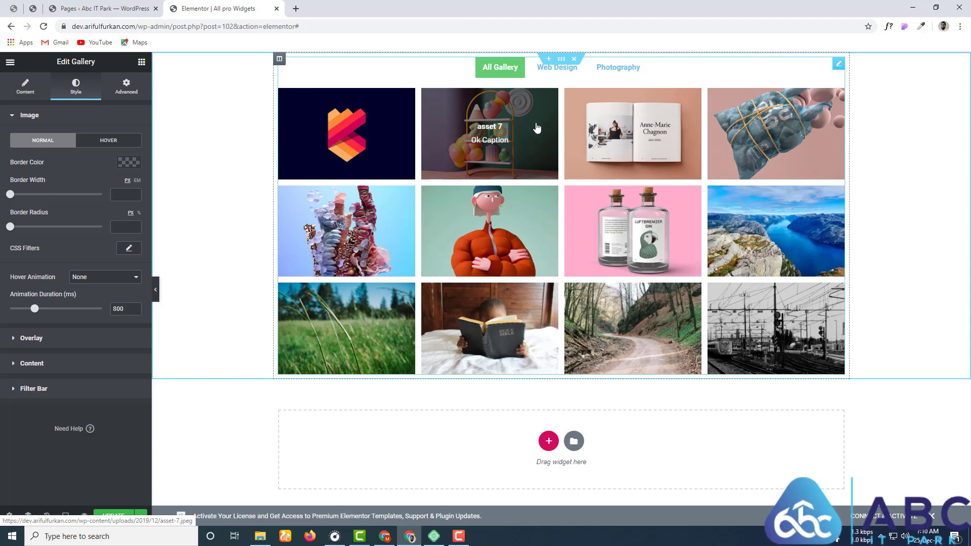
left_click(114, 145)
left_click(34, 143)
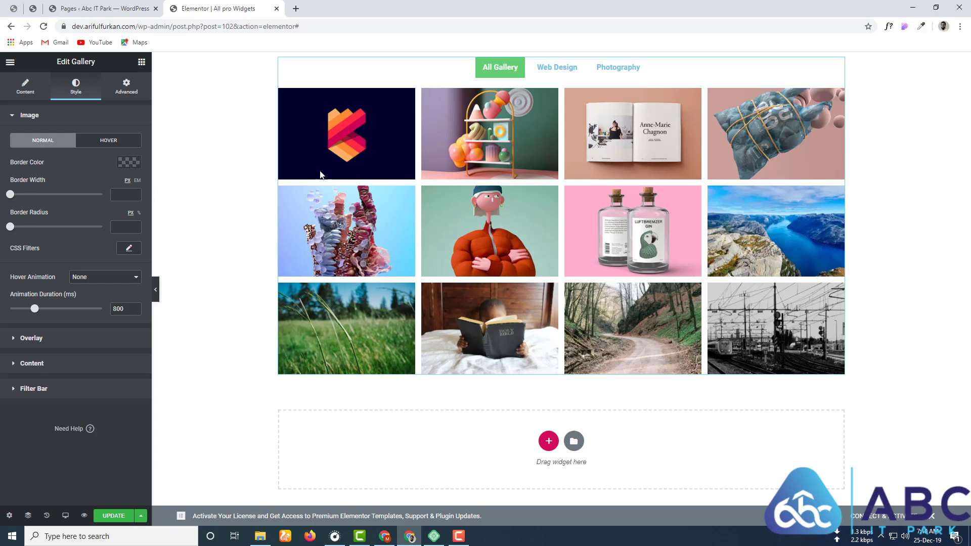
left_click(128, 163)
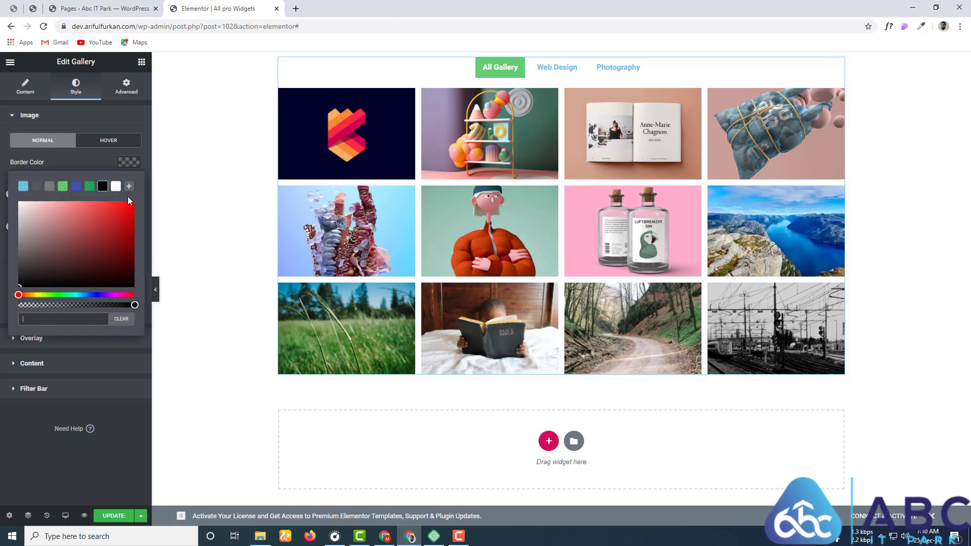
left_click(105, 270)
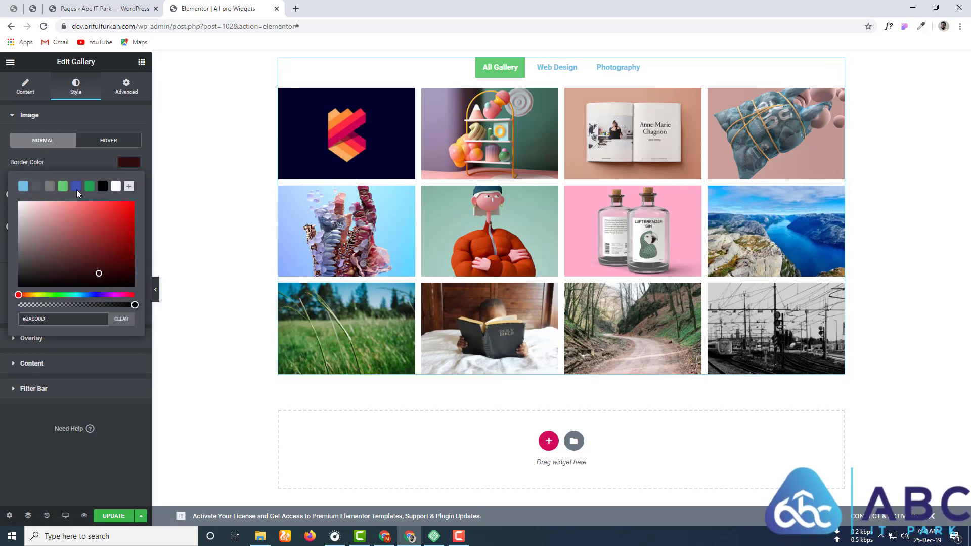
left_click(78, 161)
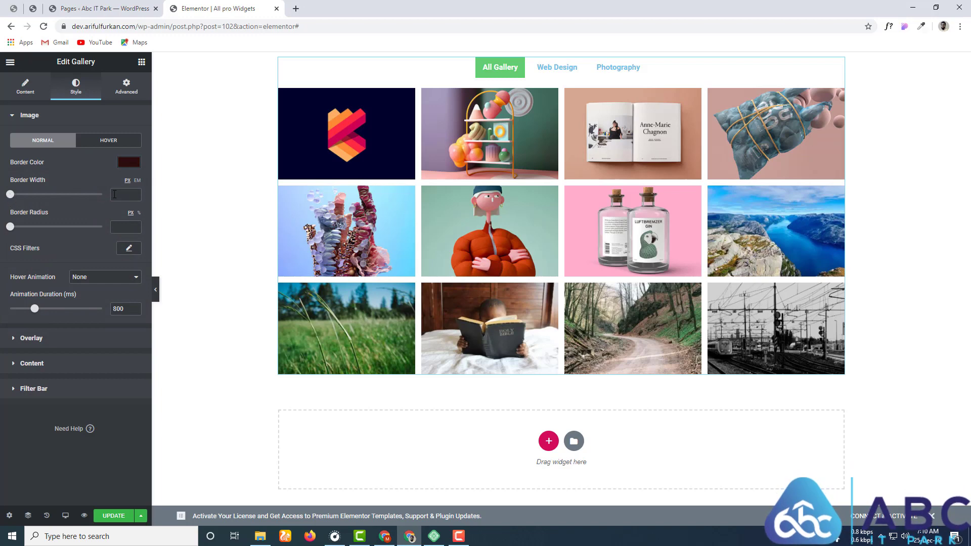
Set the gallery images' border width to 10 px and their border radius to 14 px
type("2")
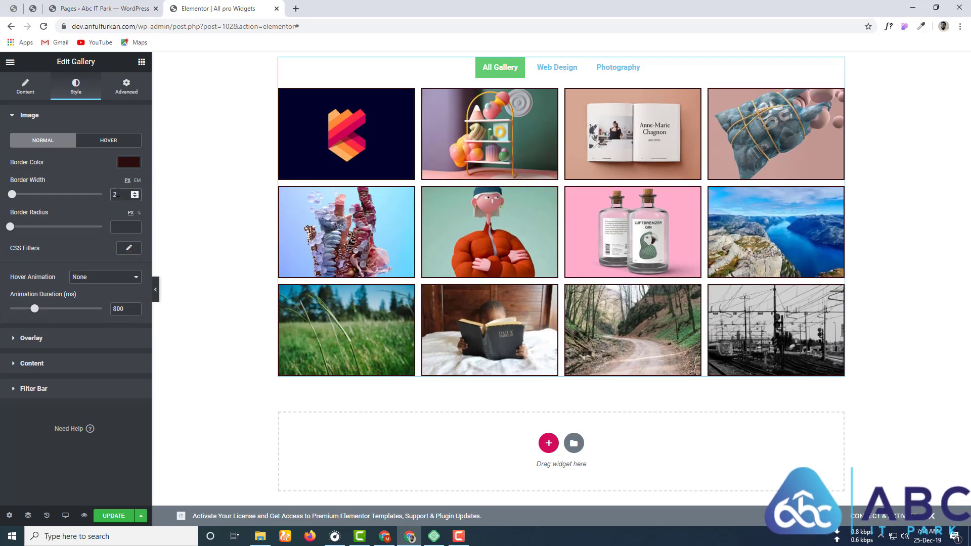
key("BackSpace")
type("10")
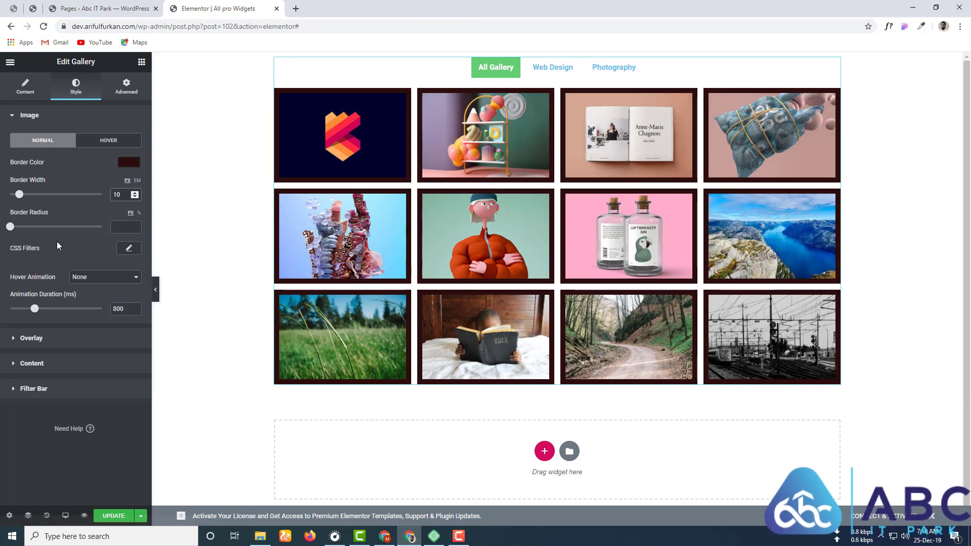
mouse_move(11, 229)
left_mouse_down()
mouse_move(39, 228)
mouse_move(24, 232)
left_mouse_up()
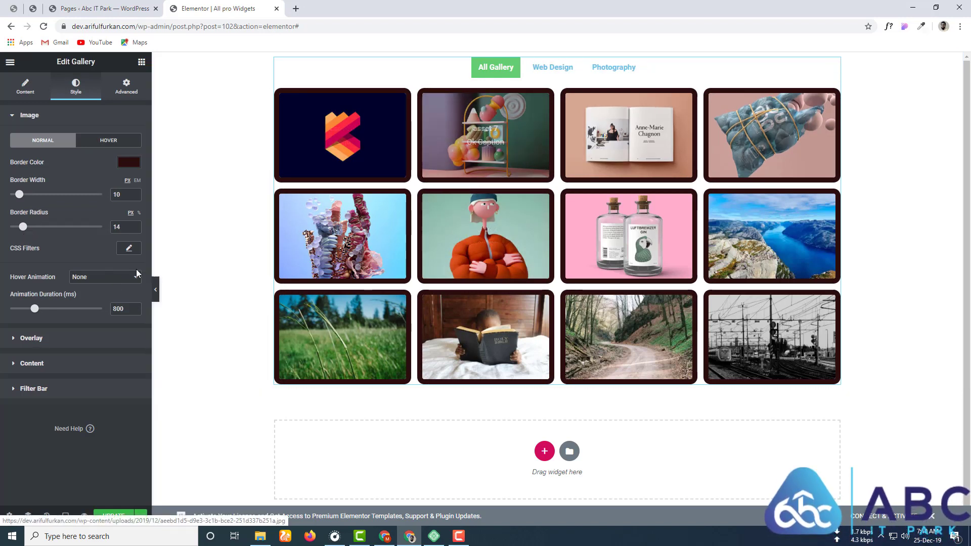
Try a CSS filter blur of about 4.9 on the normal-state images, and reset the filters
left_click(130, 249)
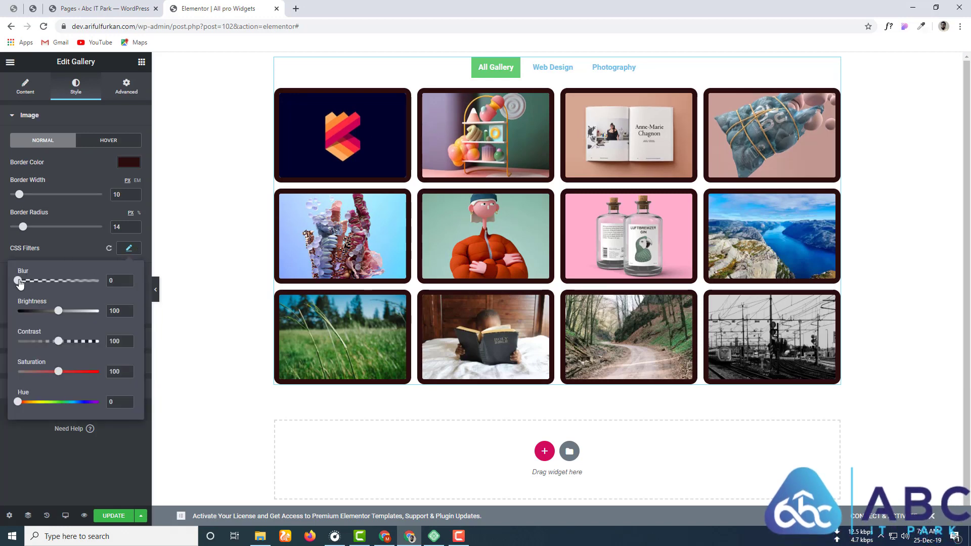
left_click_drag(19, 282, 58, 285)
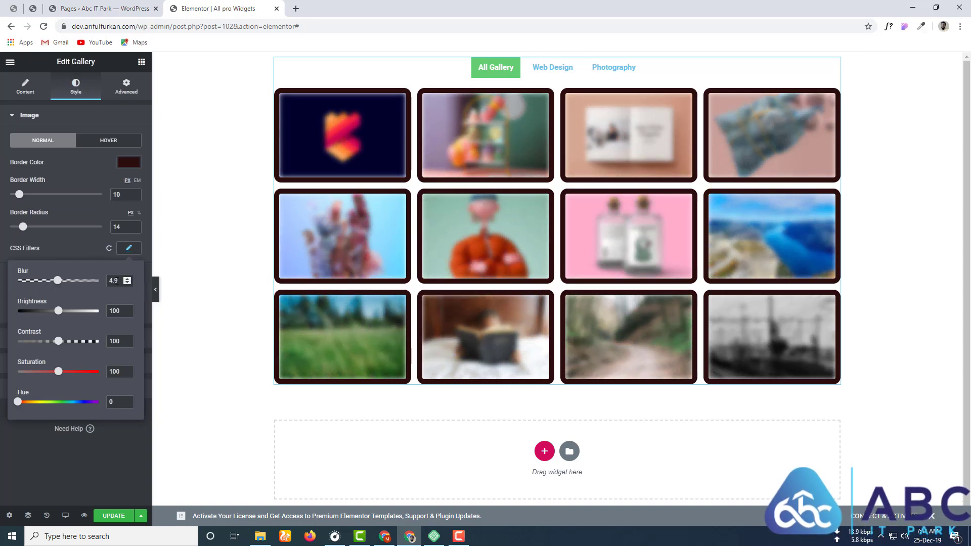
left_click(111, 249)
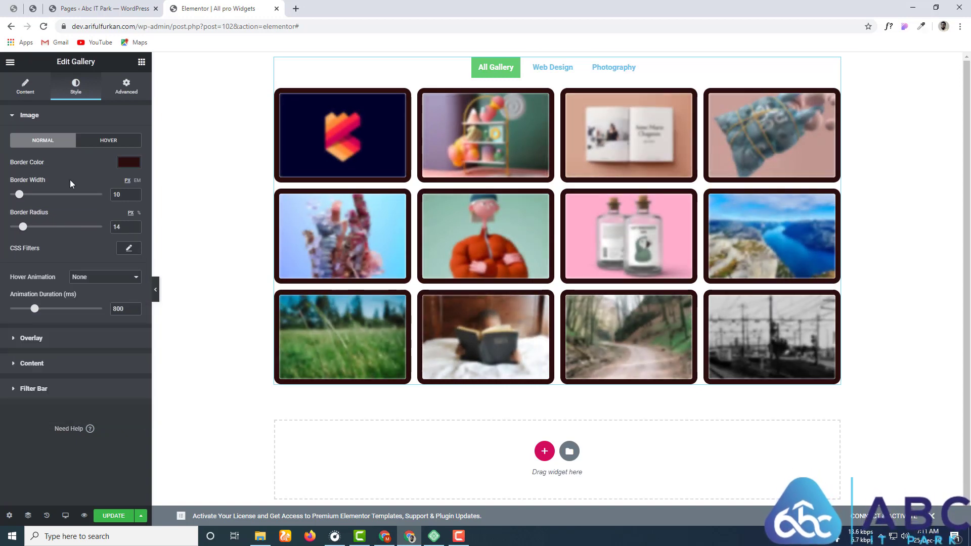
Apply a CSS filter blur of about 2.5 to the gallery images in their hover state
left_click(109, 140)
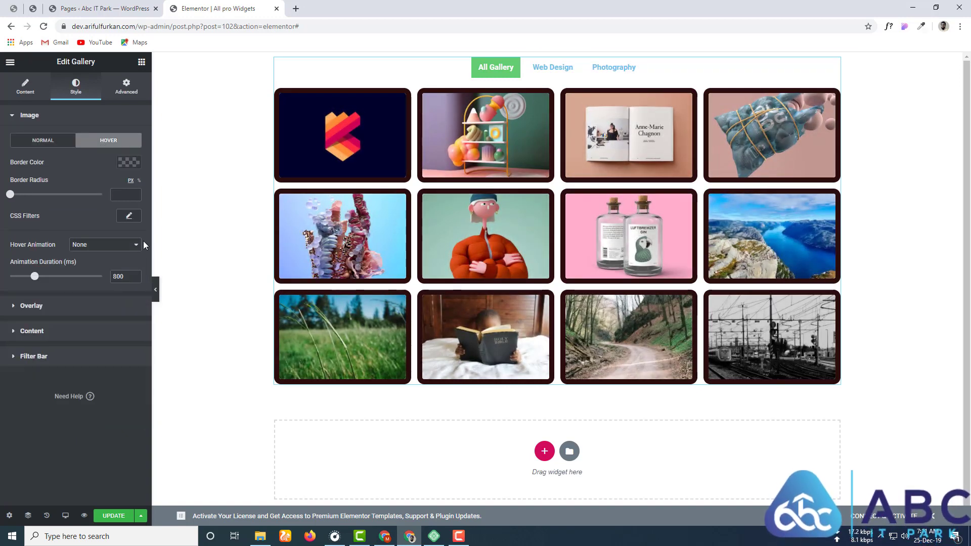
left_click(130, 217)
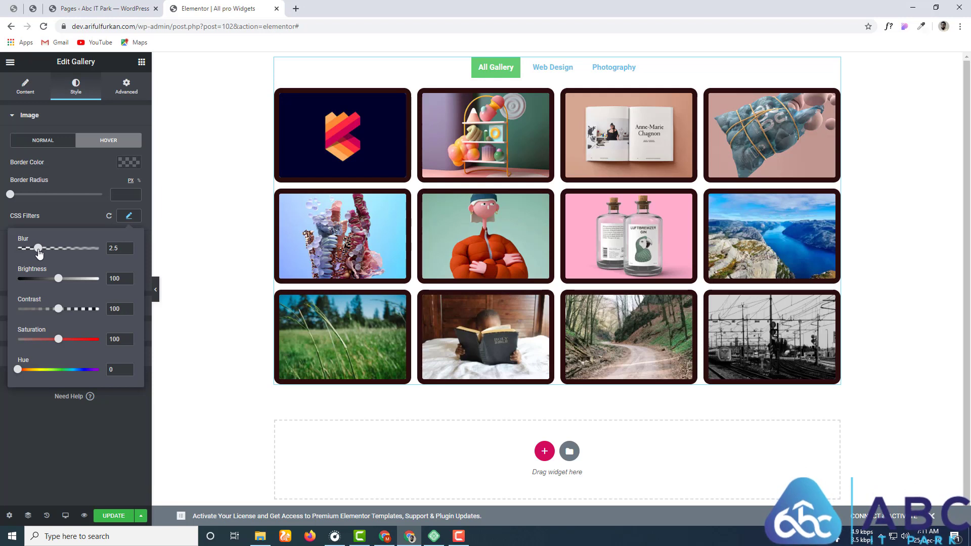
left_click(62, 217)
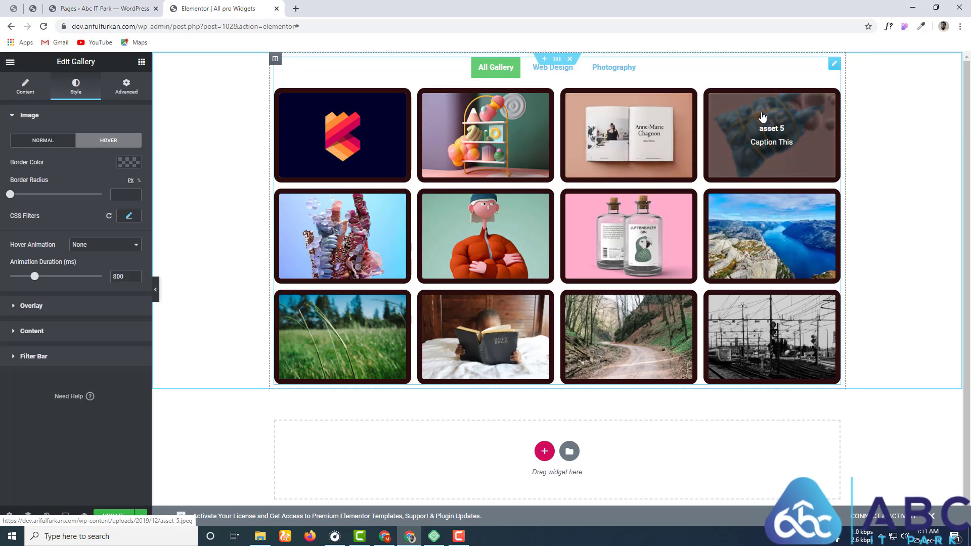
Set the images' hover animation to Zoom In with a duration of 1000 ms, and compare the normal and hover settings
left_click(96, 247)
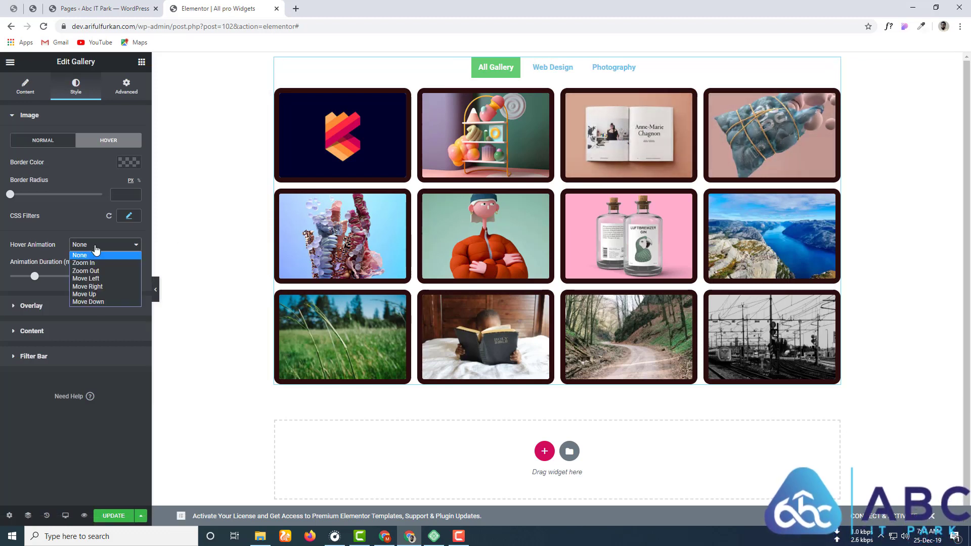
left_click(97, 263)
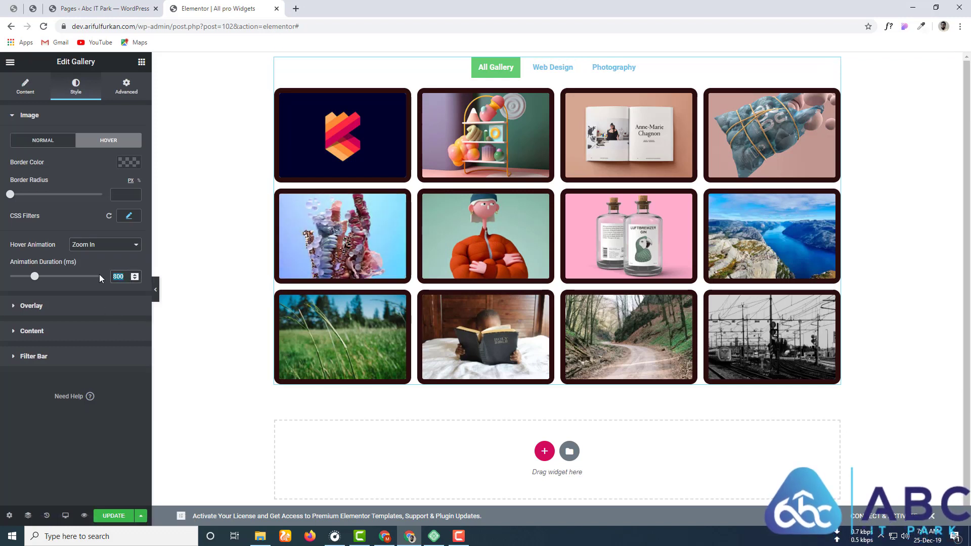
type("1000")
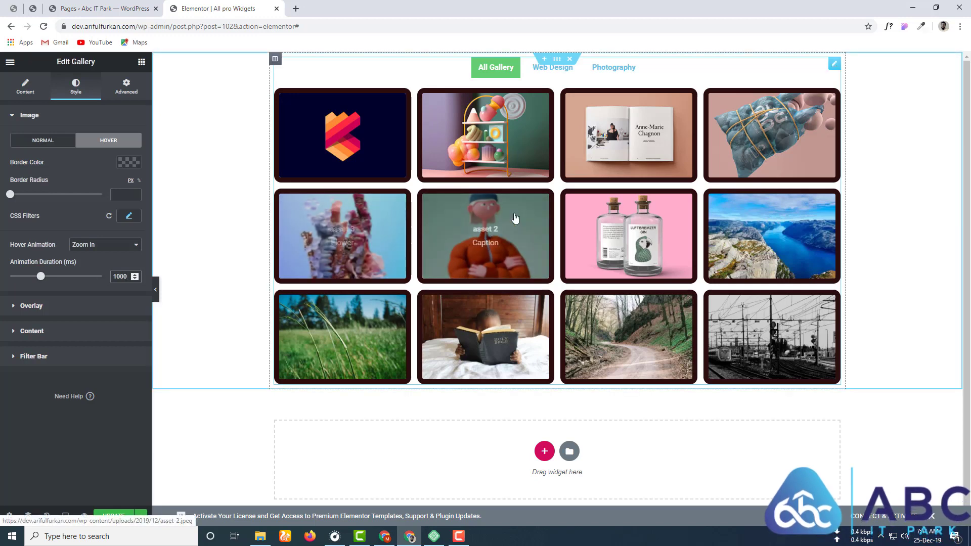
left_click(42, 141)
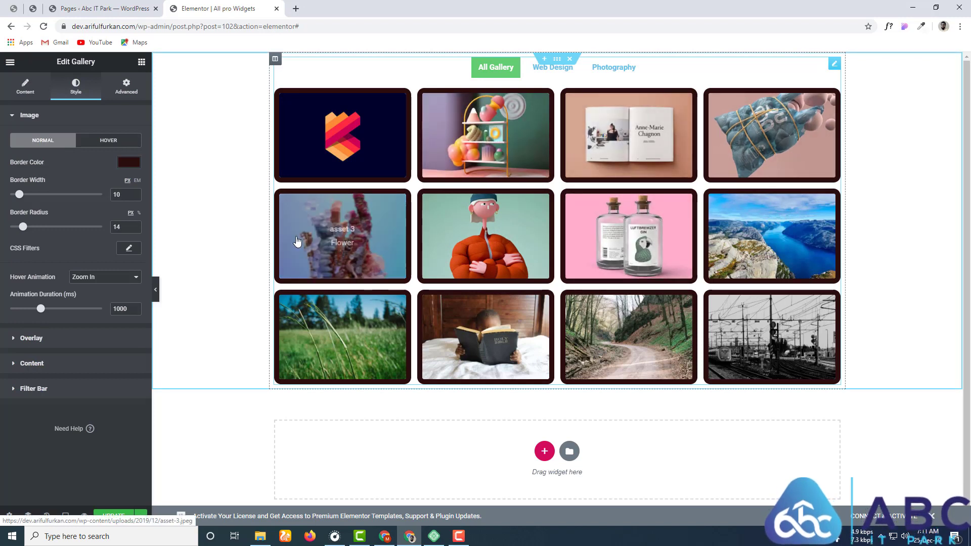
left_click(104, 139)
left_click(42, 143)
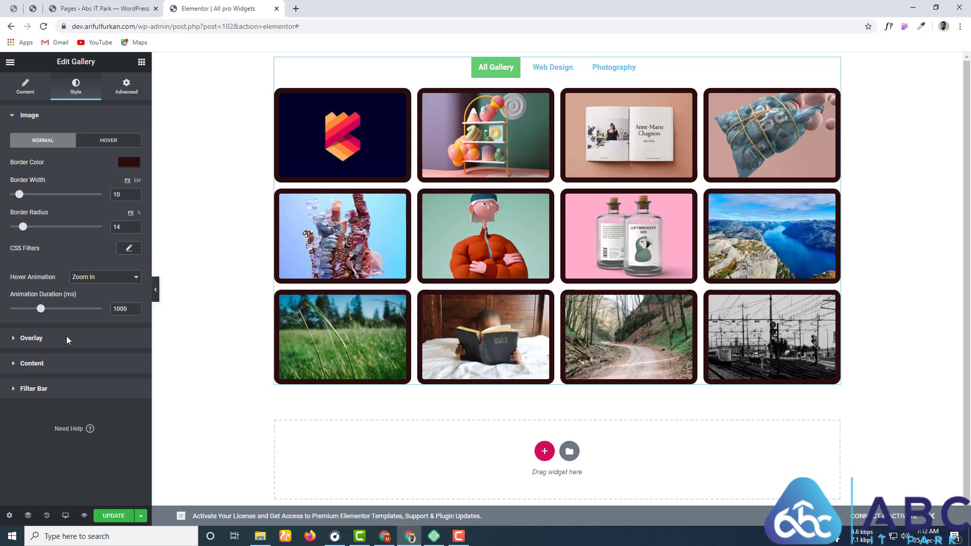
Try a solid dark red #3F1717 overlay color on the normal-state images, and clear it
left_click(31, 338)
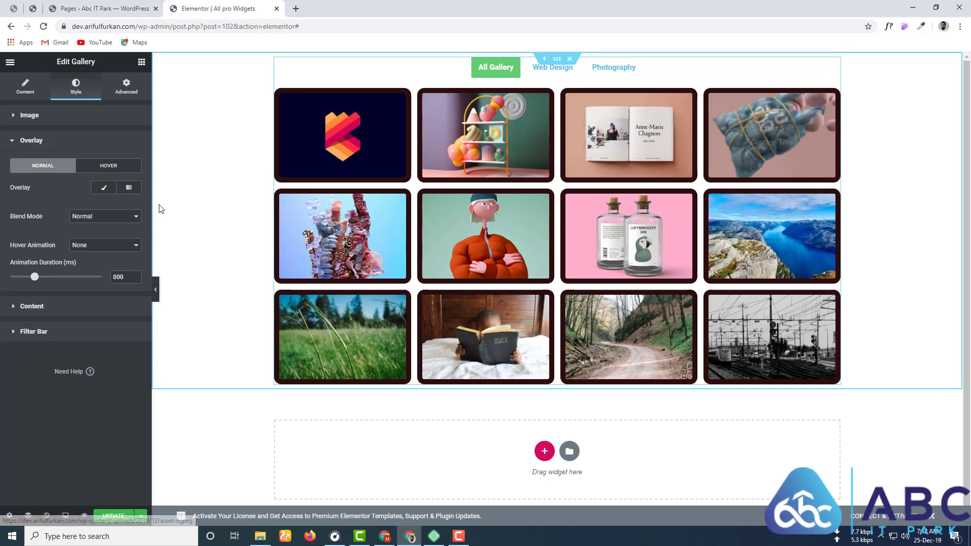
left_click(106, 190)
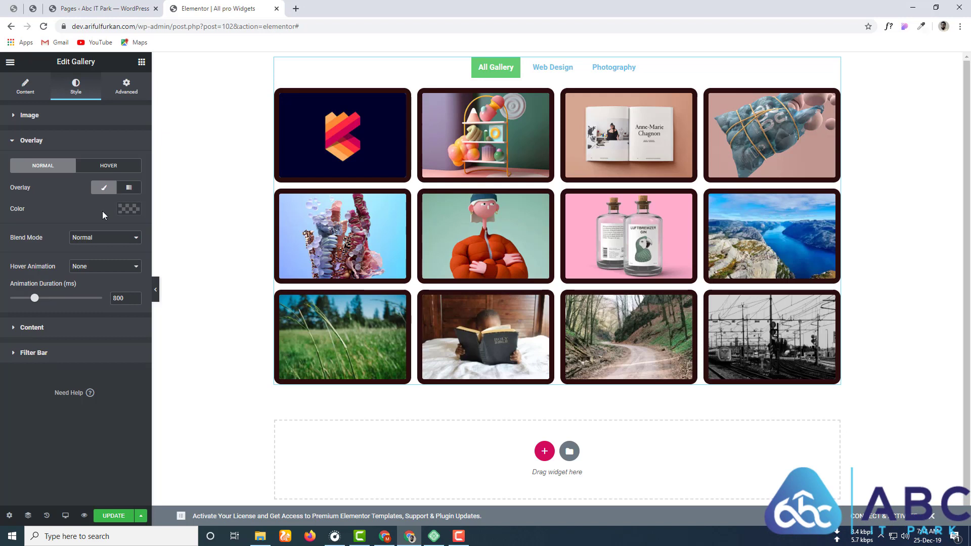
left_click(135, 209)
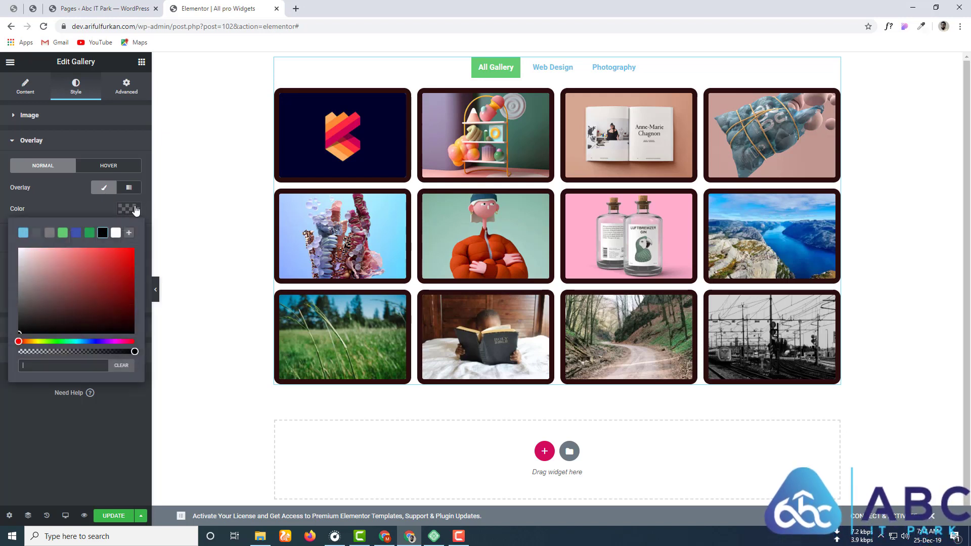
left_click_drag(112, 287, 71, 324)
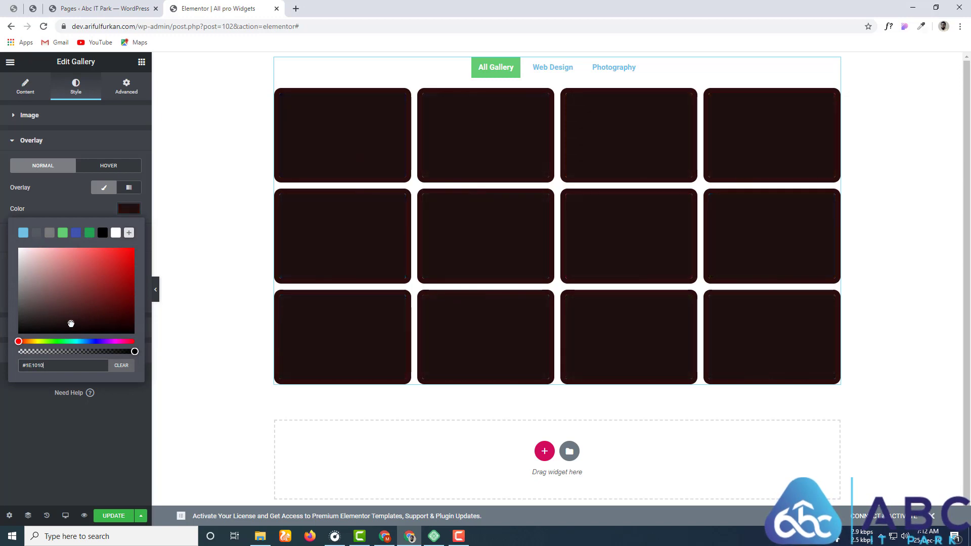
left_click(55, 192)
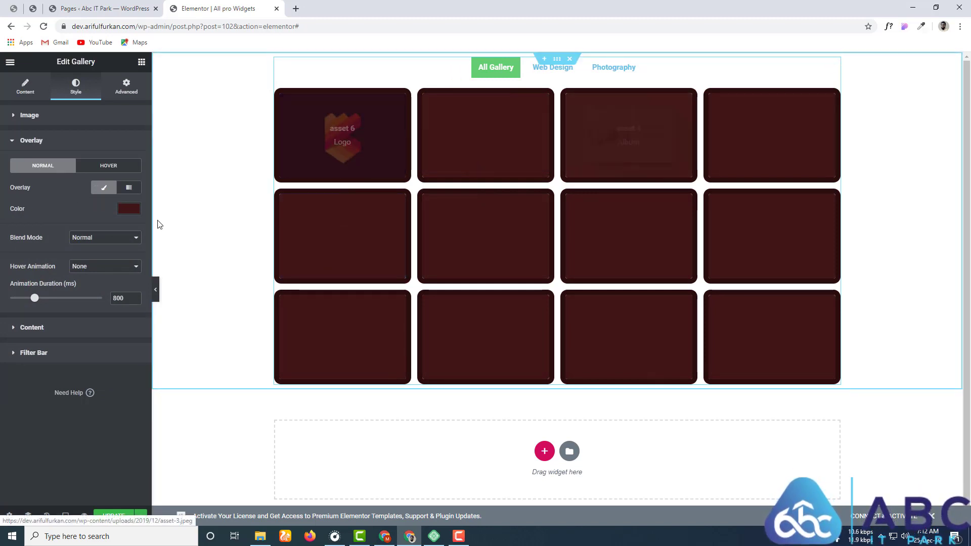
left_click(128, 209)
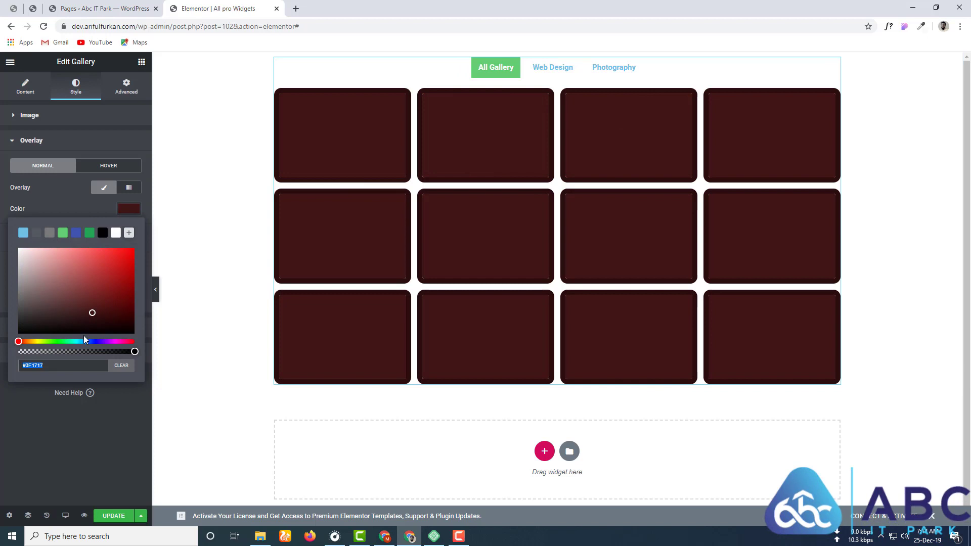
left_click(119, 371)
left_click(106, 423)
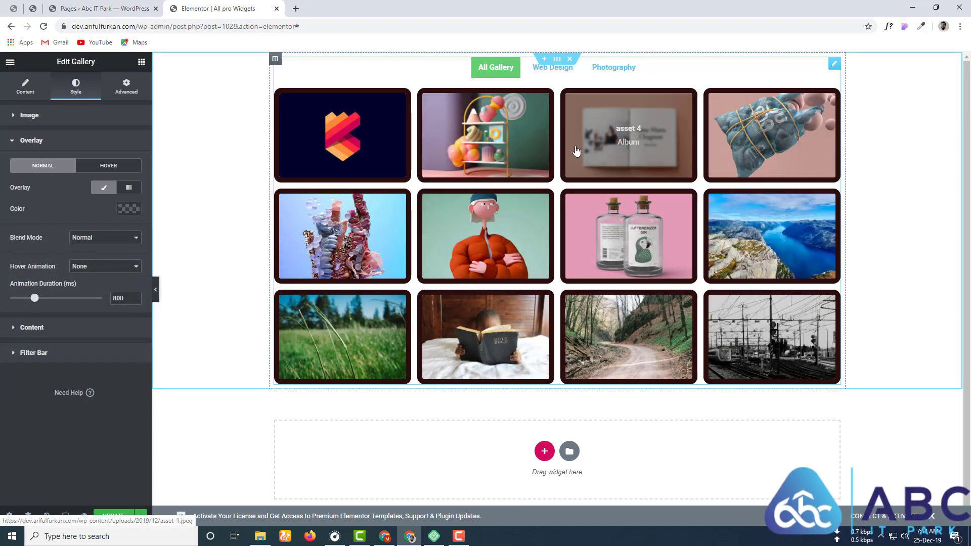
Set the hover overlay color to a semi-transparent red, and switch the overlay's background type to gradient
left_click(99, 168)
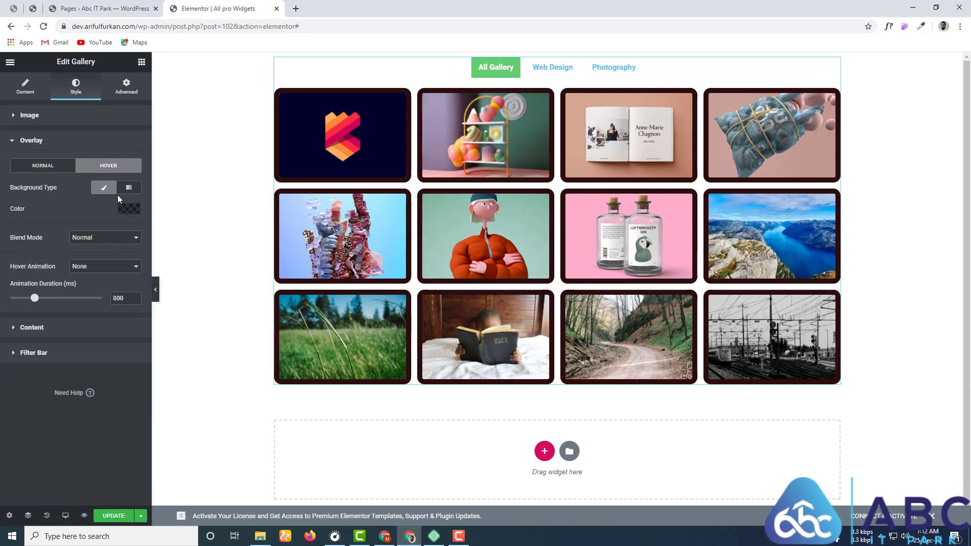
left_click(135, 212)
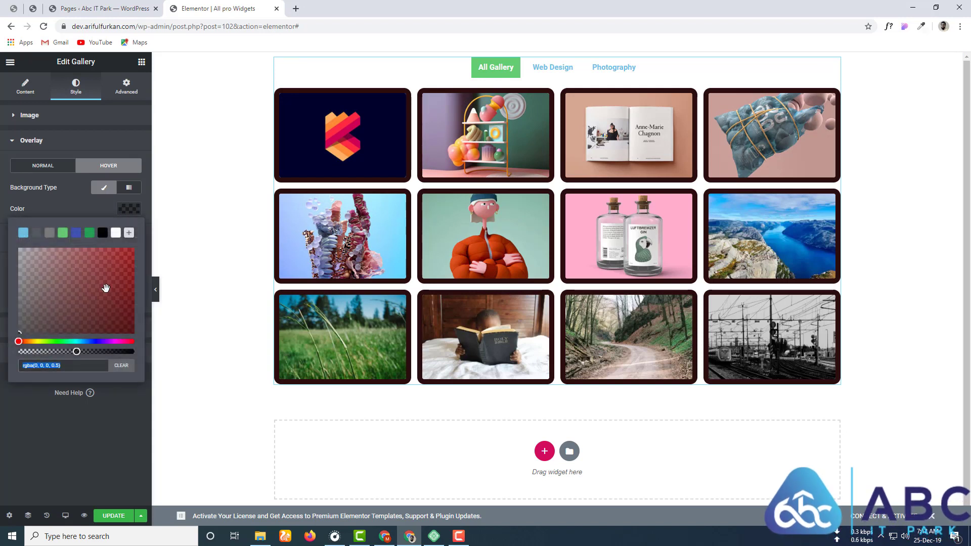
left_click(72, 202)
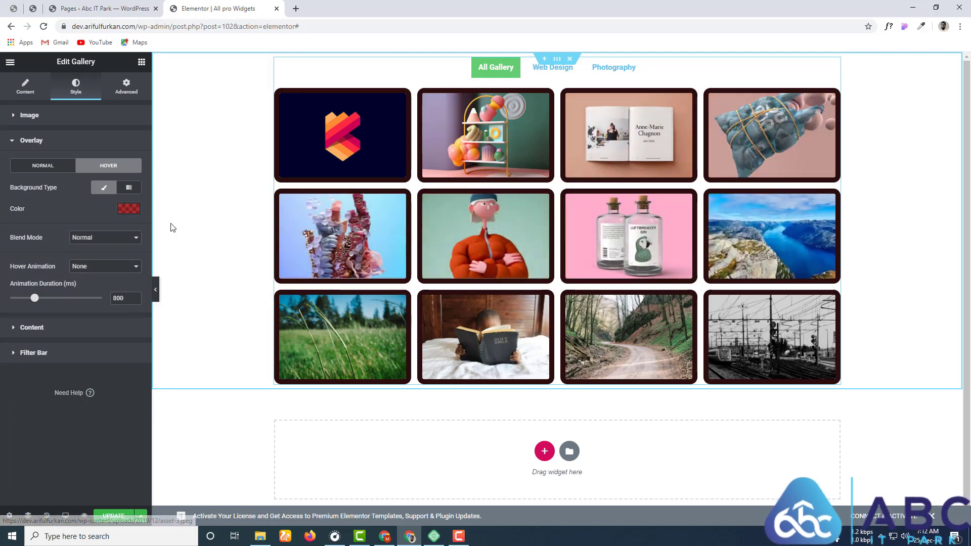
left_click(128, 195)
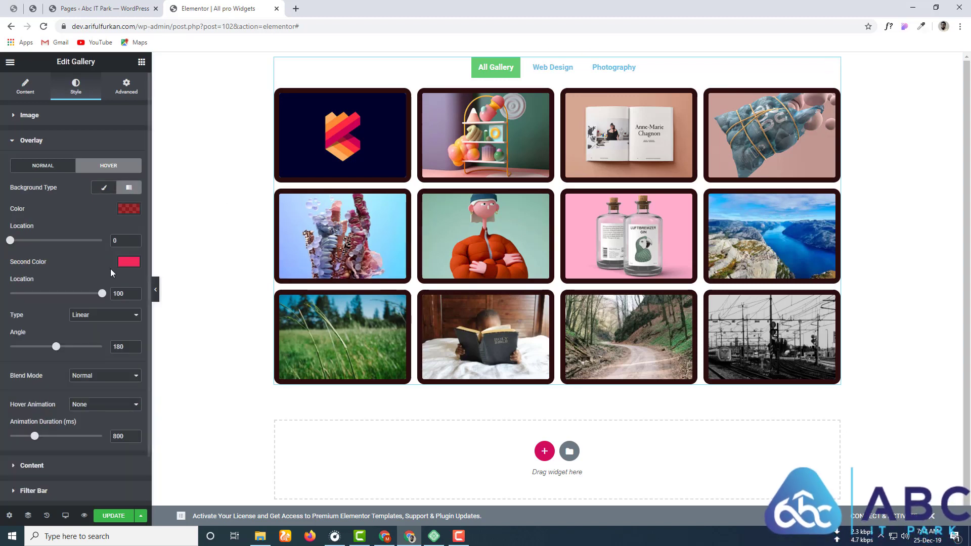
Set the first color of the hover overlay gradient to the green preset swatch
left_click(132, 208)
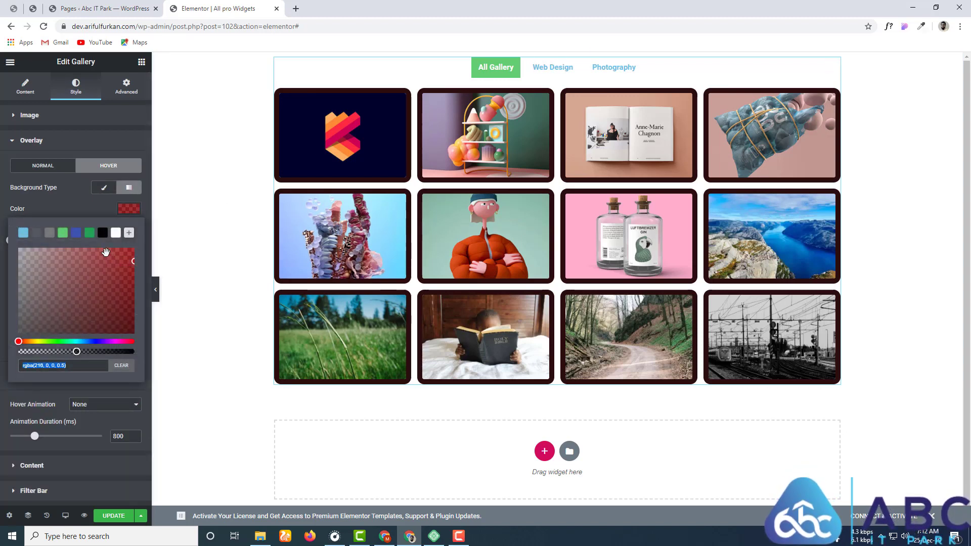
left_click(88, 233)
left_click(71, 198)
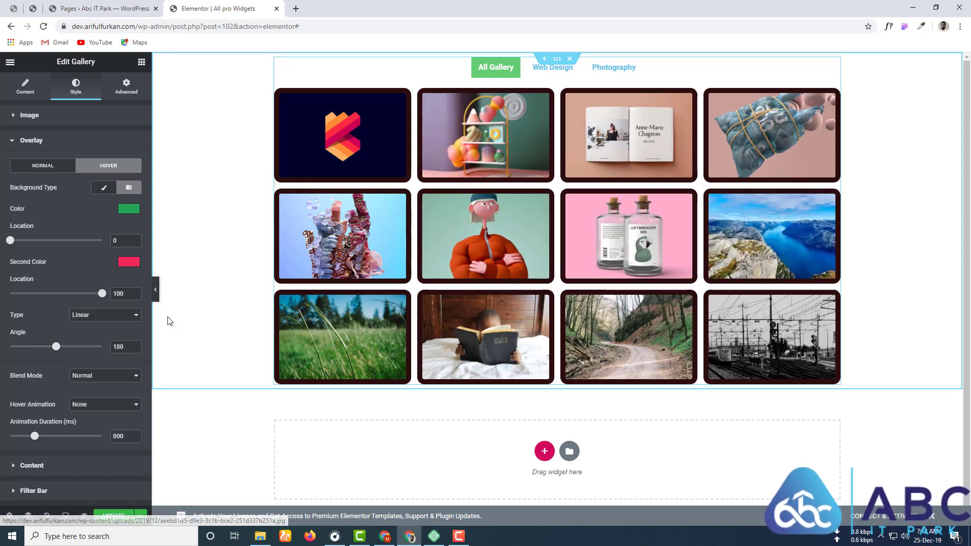
Set the hover overlay's animation duration to 1000 ms and its blend mode to Hue
scroll(137, 421, "down", 1)
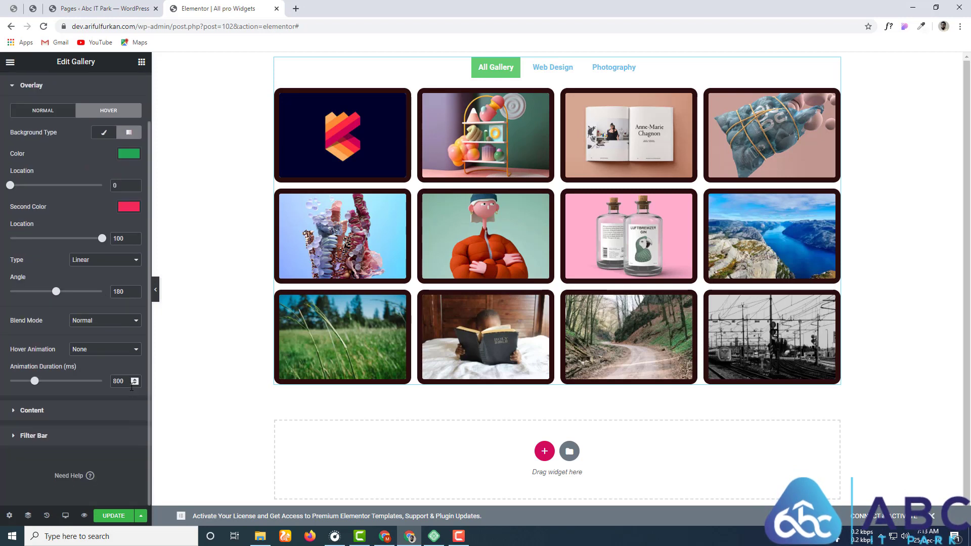
type("1000")
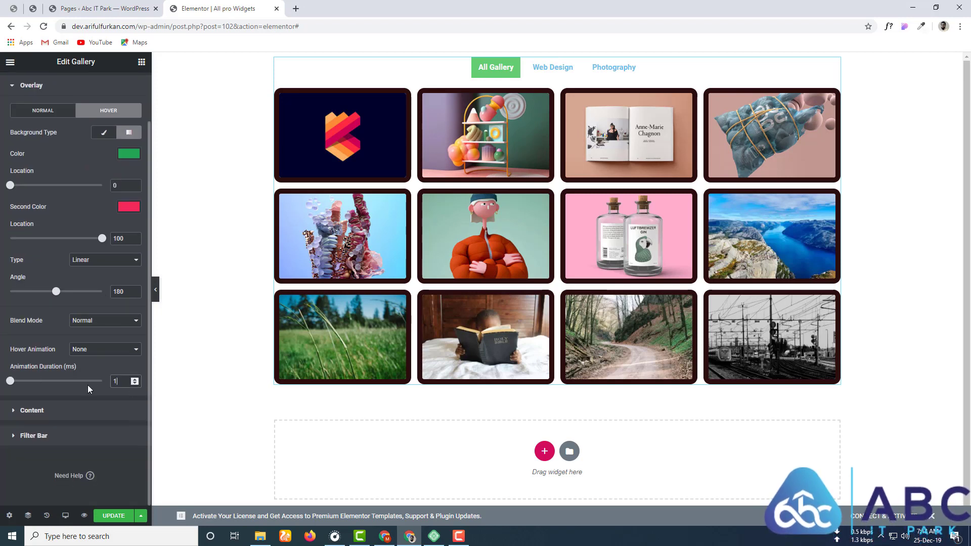
left_click(89, 356)
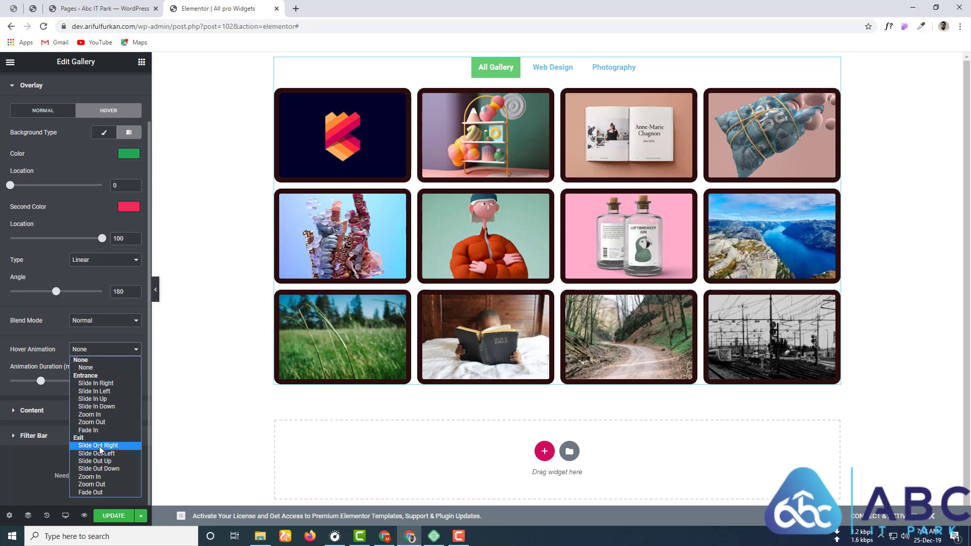
left_click(37, 338)
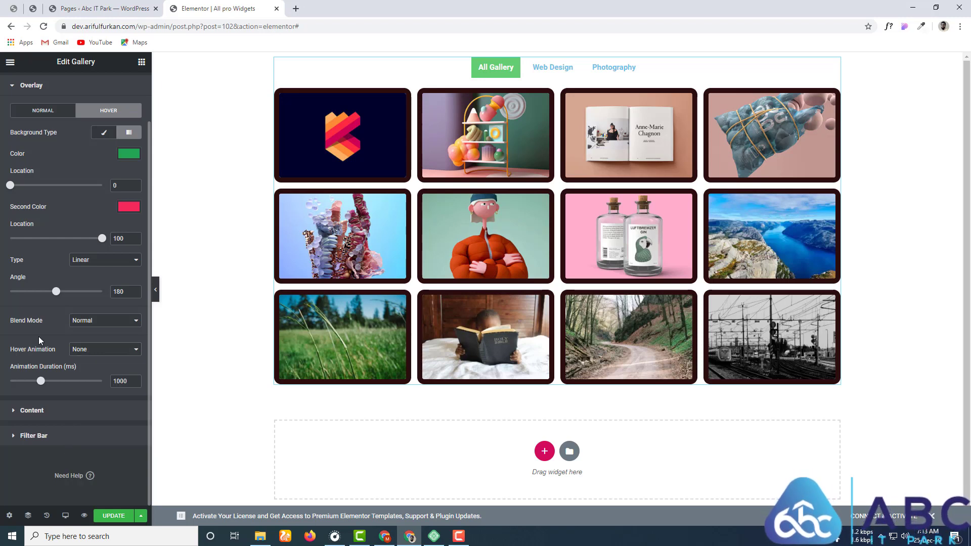
left_click(80, 321)
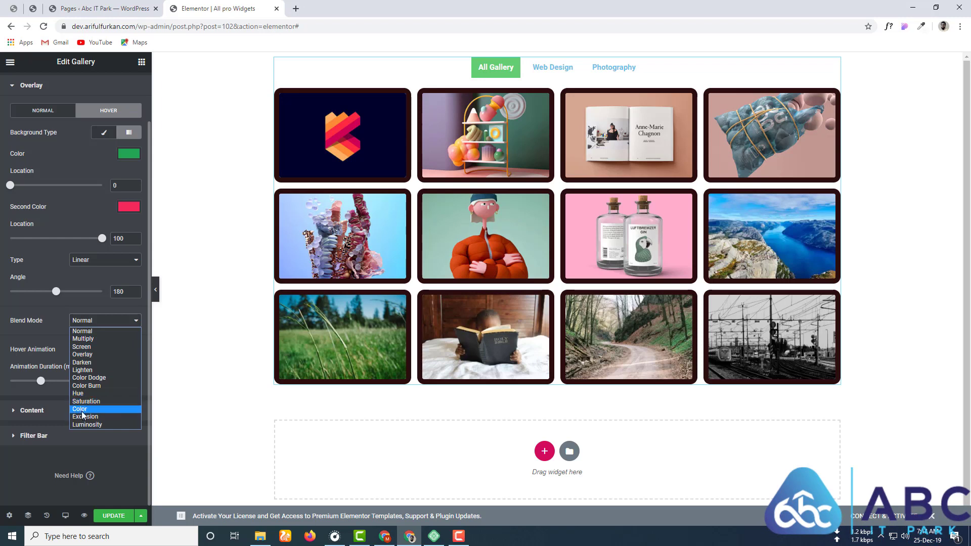
left_click(87, 393)
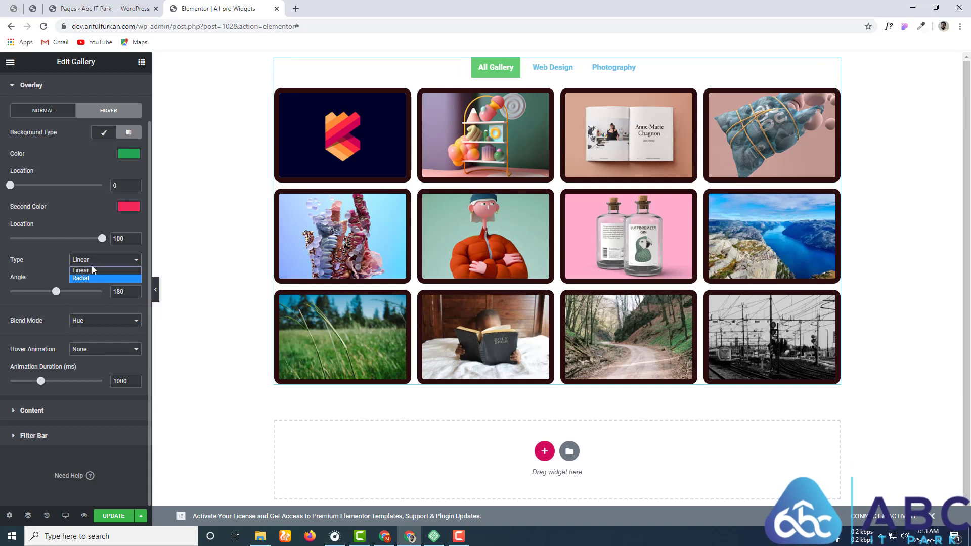
Make both hover gradient colors semi-transparent, with the green at 0.5 opacity and the second color at #F2295BA1
left_click(127, 157)
left_click(103, 296)
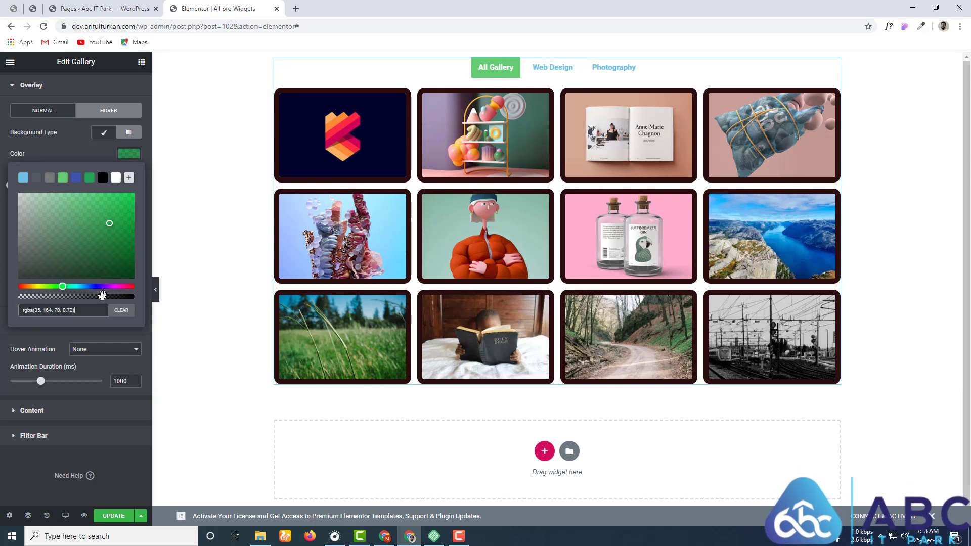
left_click_drag(102, 295, 87, 296)
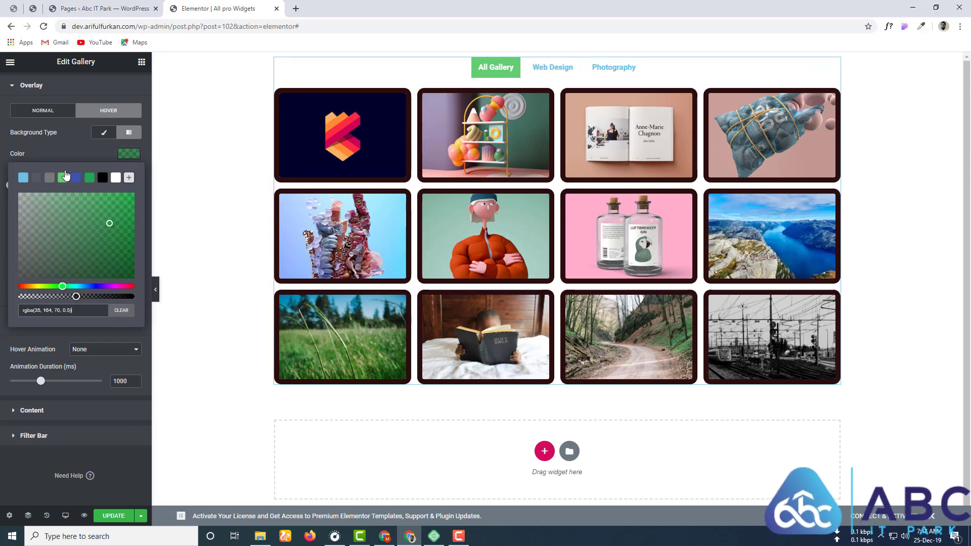
left_click(64, 135)
left_click(129, 206)
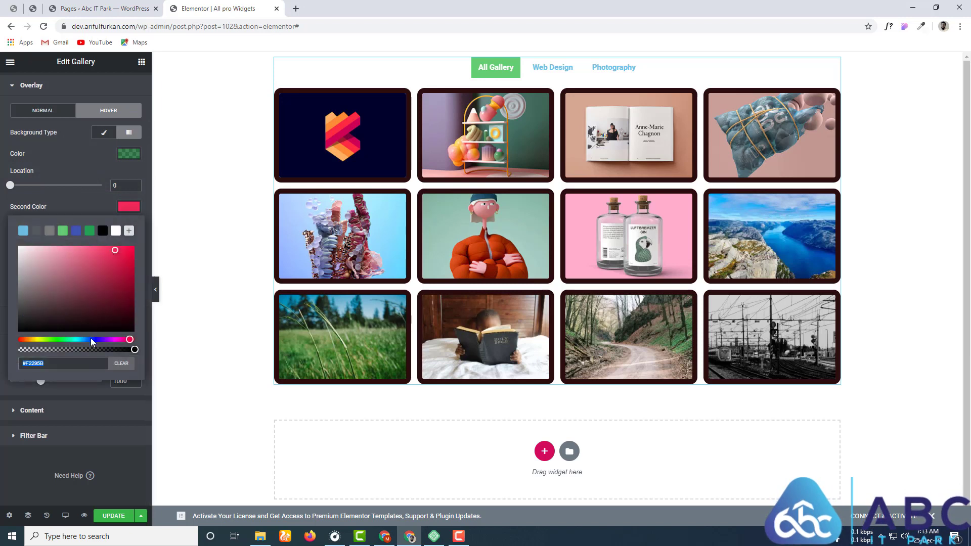
left_click(76, 350)
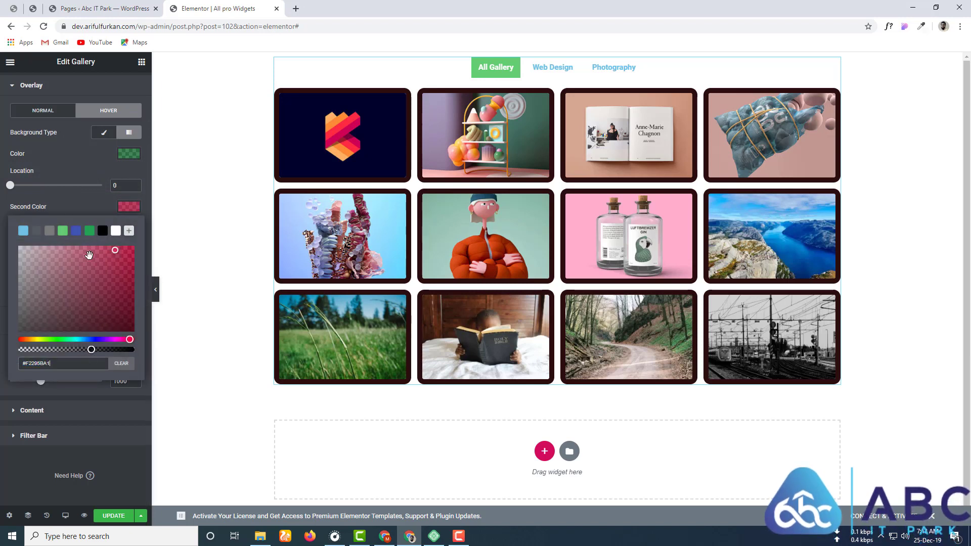
left_click(80, 201)
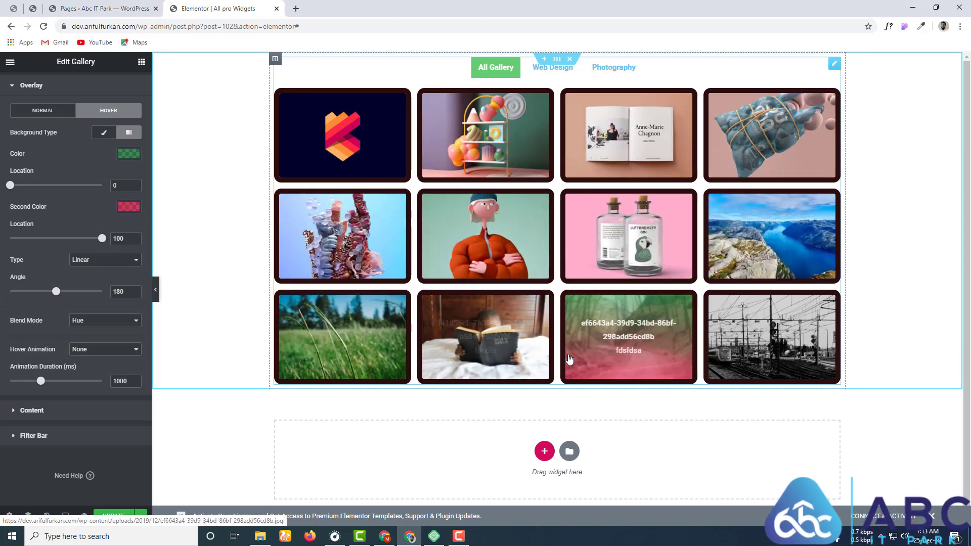
Try the Multiply and Overlay blend modes on the hover overlay, and set the blend mode to Normal
left_click(82, 328)
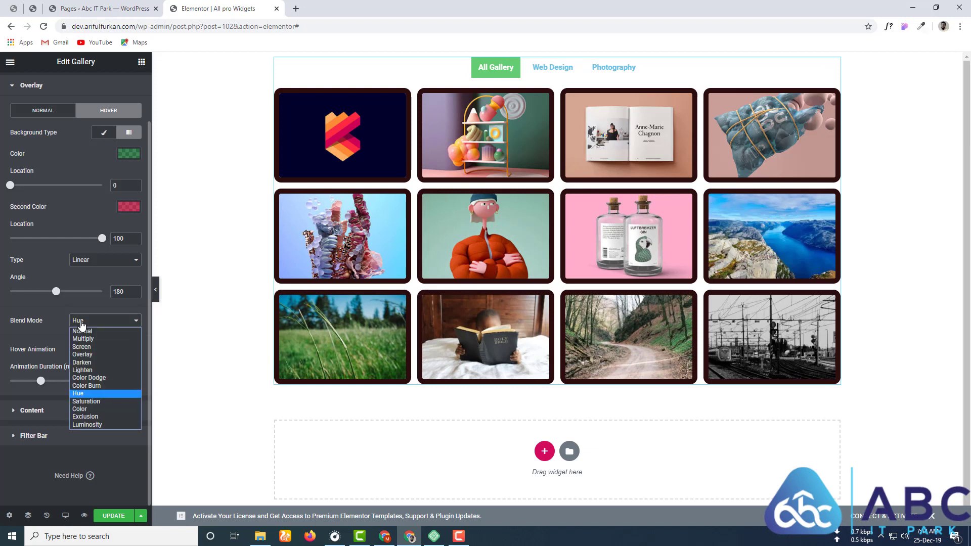
left_click(82, 339)
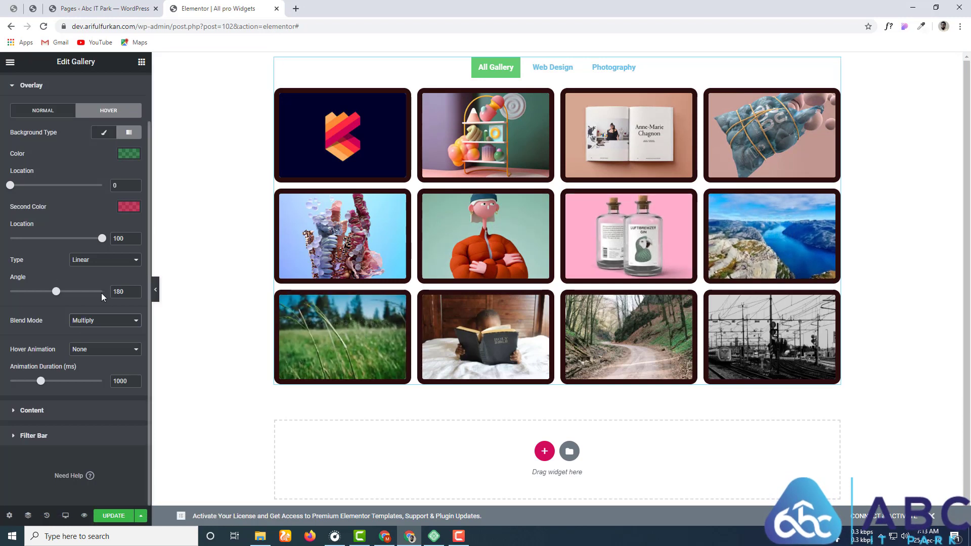
left_click(106, 328)
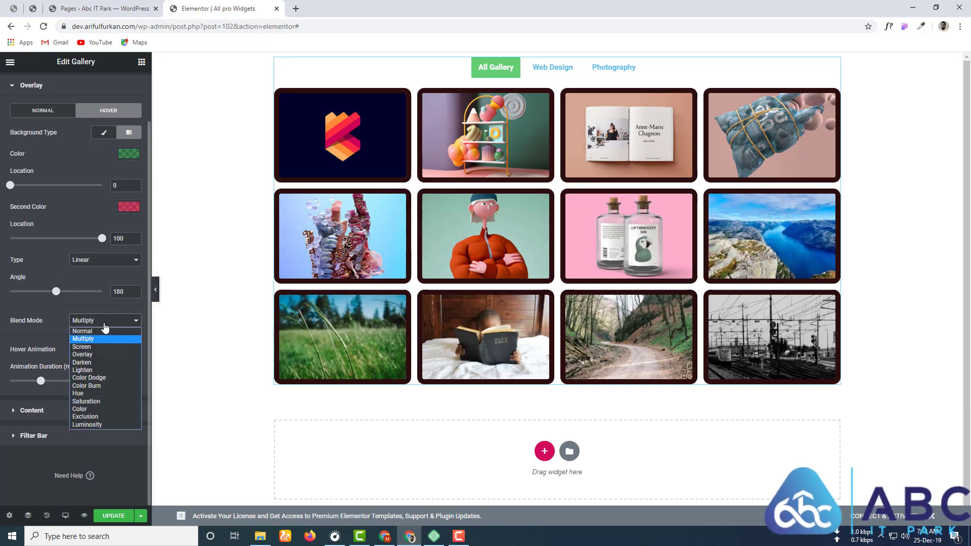
left_click(90, 354)
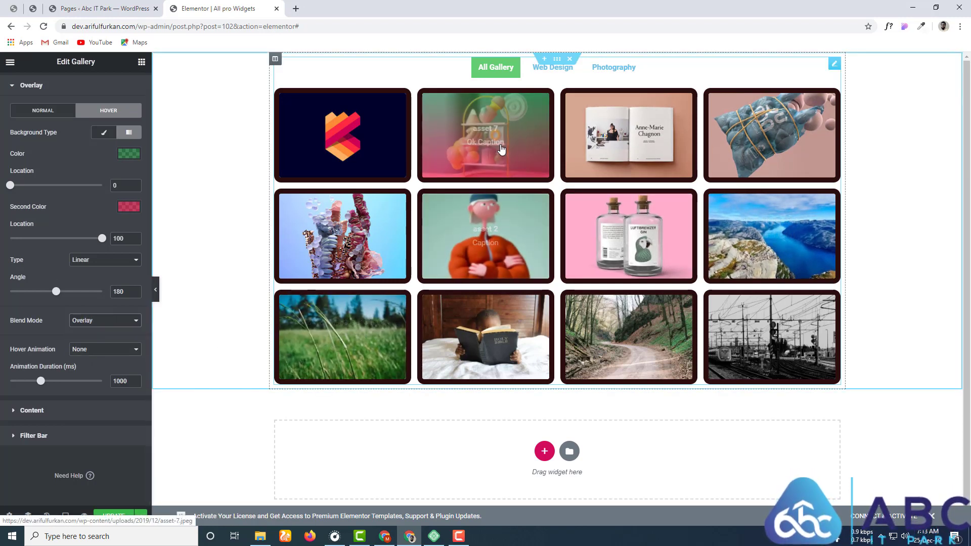
left_click(116, 324)
left_click(89, 330)
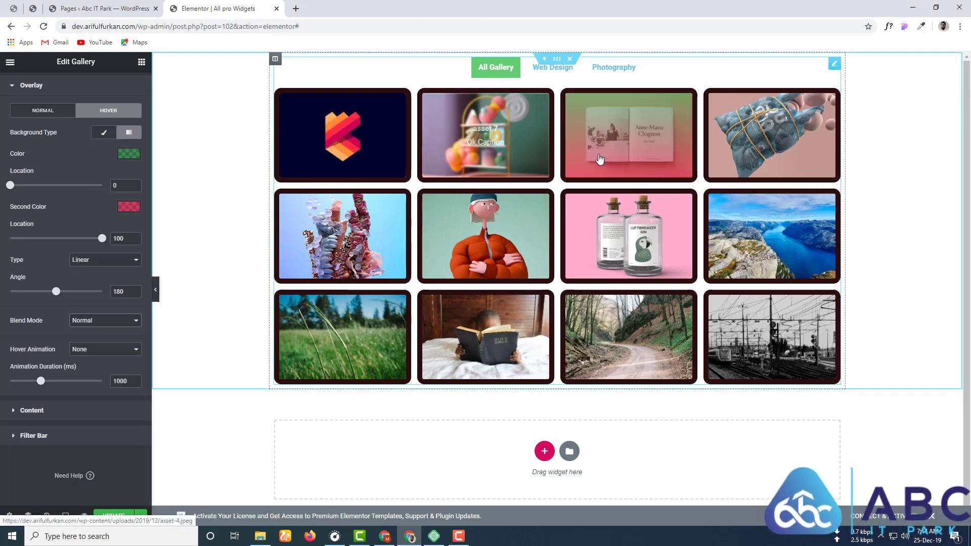
Try the Slide In Left hover animation on the overlay, and set it to Zoom In
left_click(88, 350)
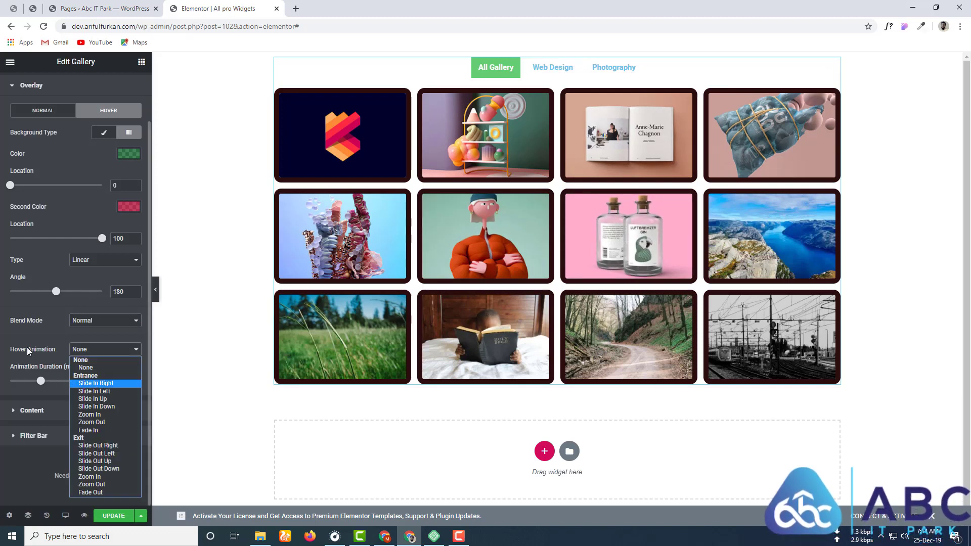
left_click(114, 390)
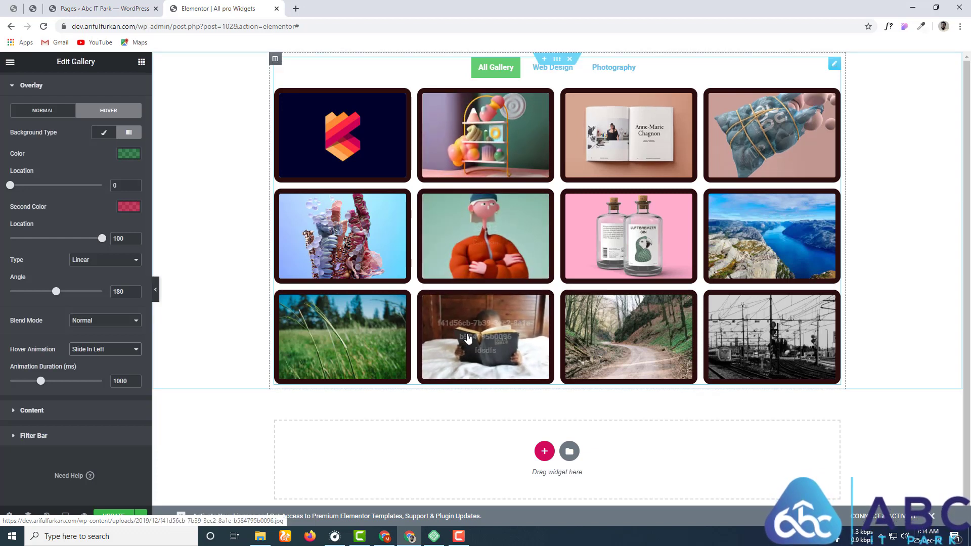
left_click(102, 351)
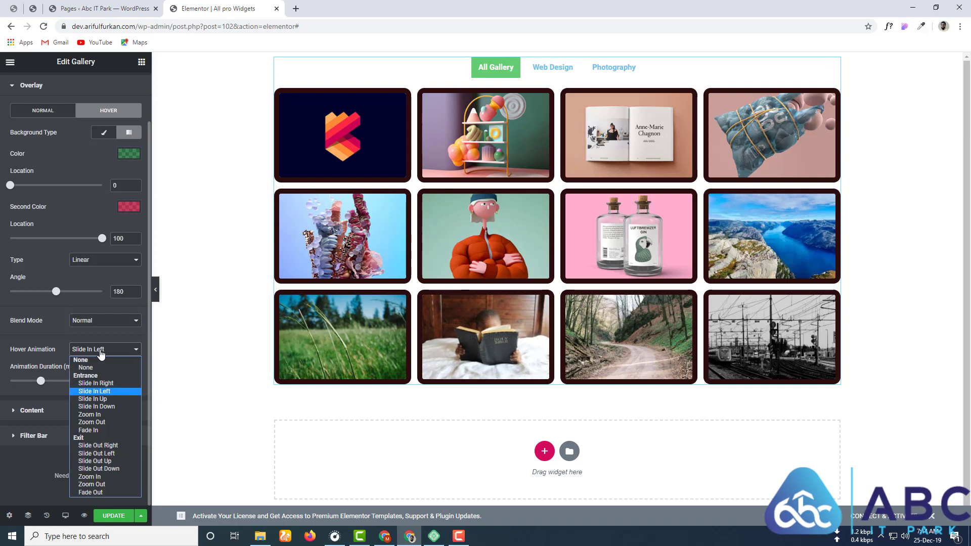
left_click(91, 416)
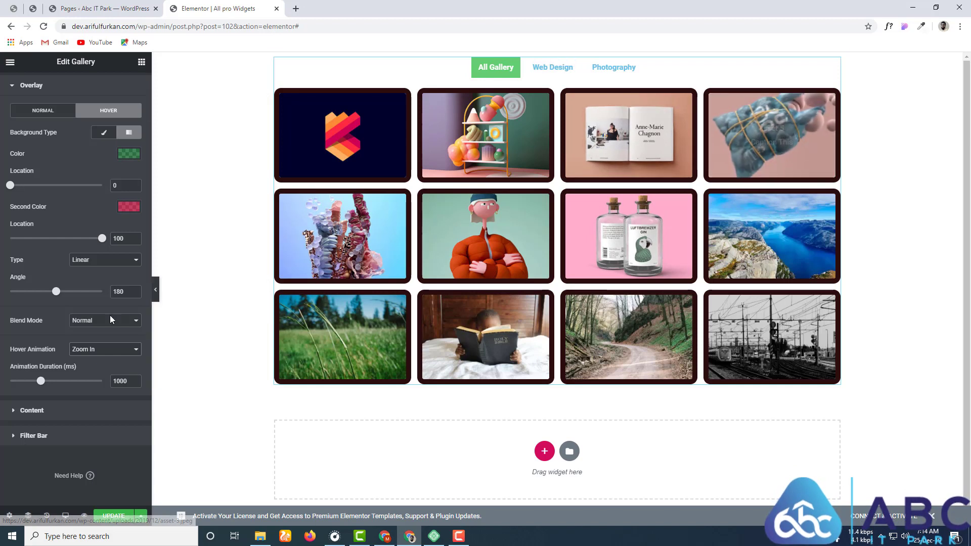
Try left and right alignment and the top vertical position for the overlay content, and restore centered alignment with no vertical position
left_click(31, 411)
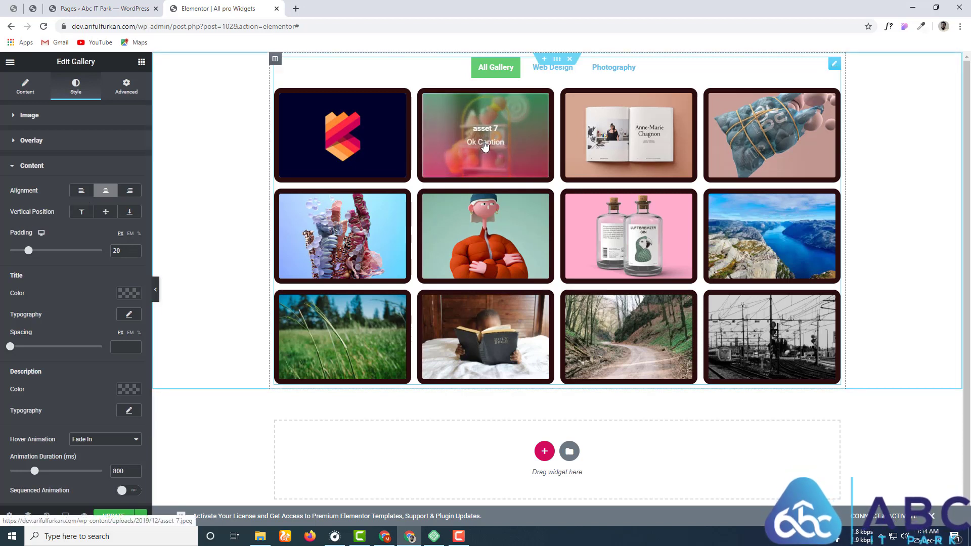
left_click(80, 192)
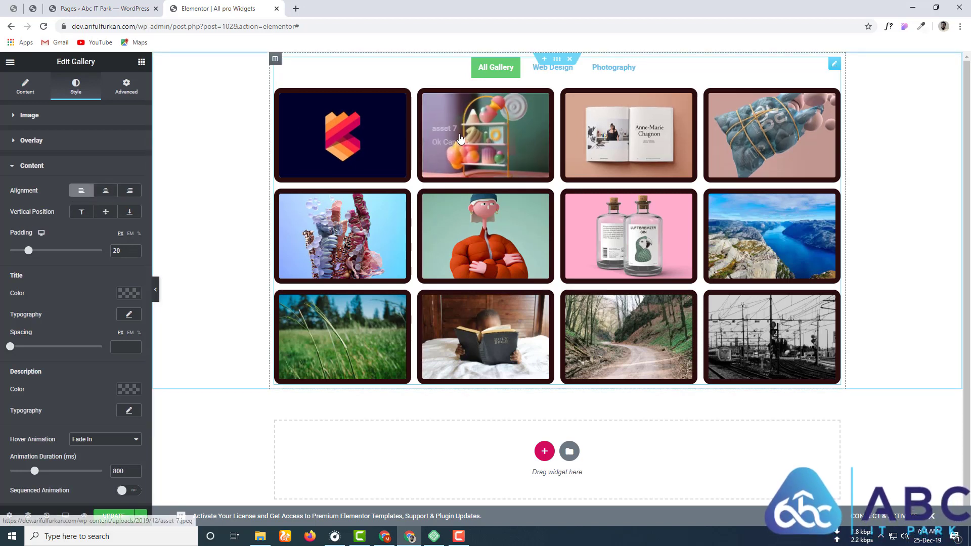
left_click(129, 190)
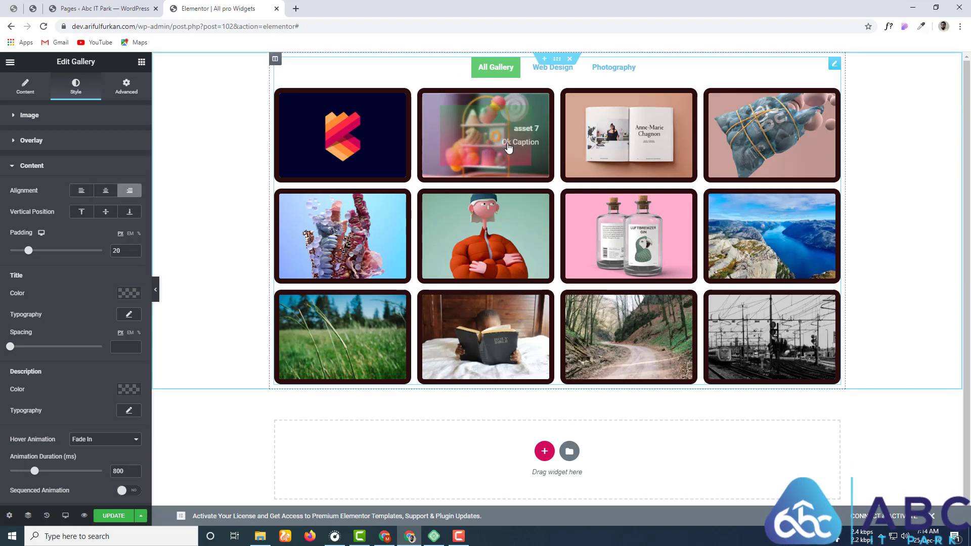
left_click(106, 192)
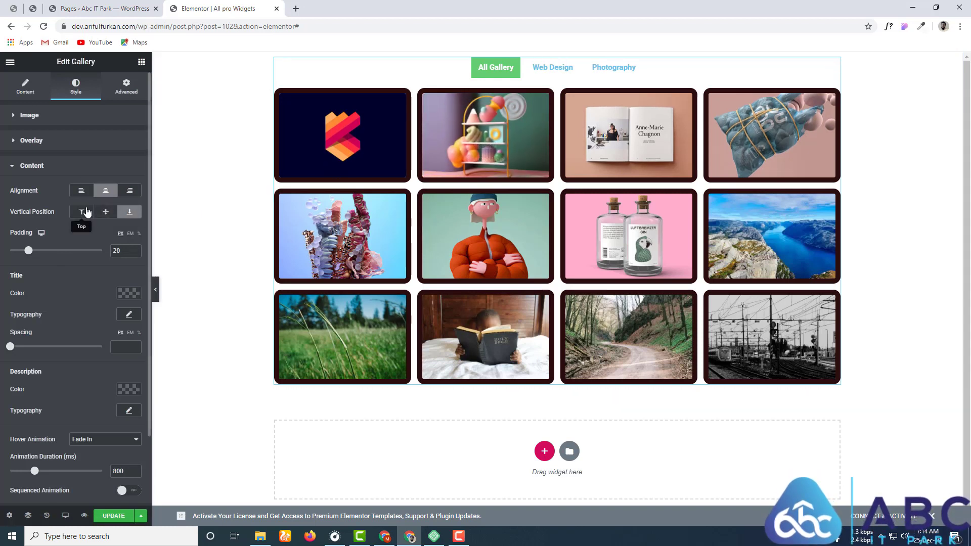
left_click(81, 212)
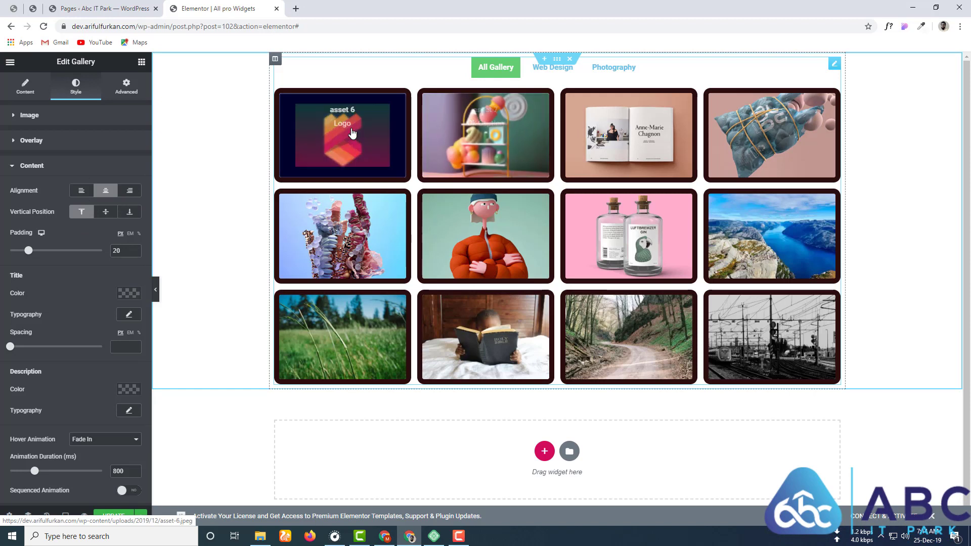
left_click(82, 212)
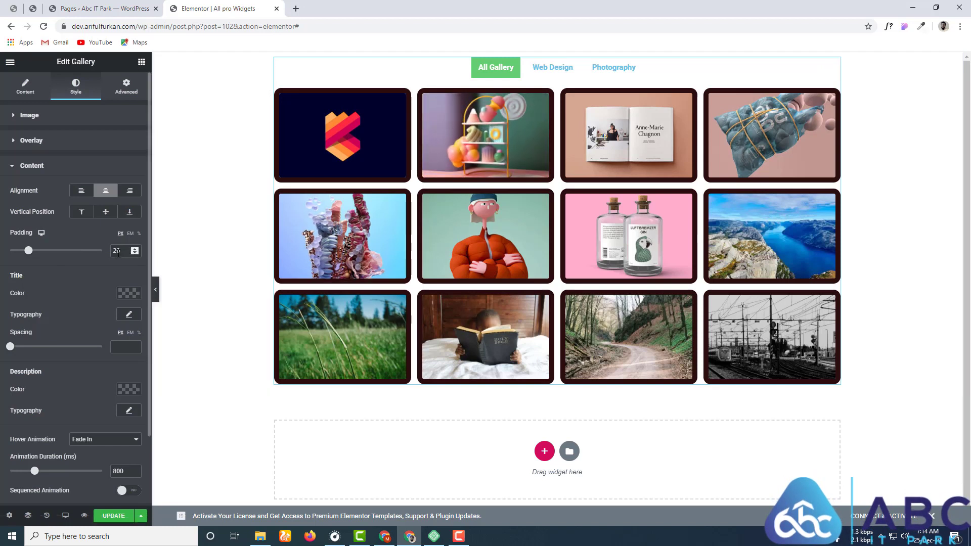
Set the title color of the overlay content to red and preview it on a gallery image
scroll(114, 243, "down", 2)
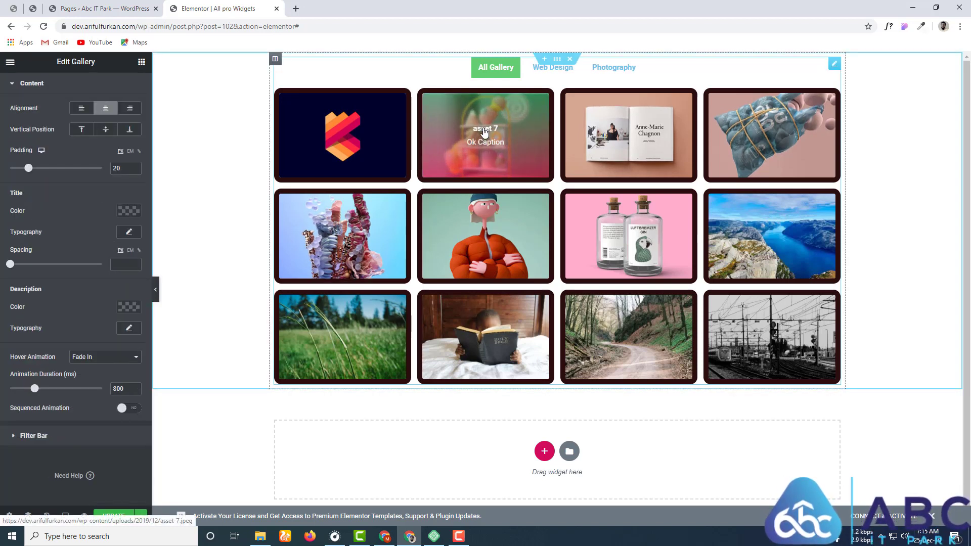
left_click(129, 211)
left_click(134, 257)
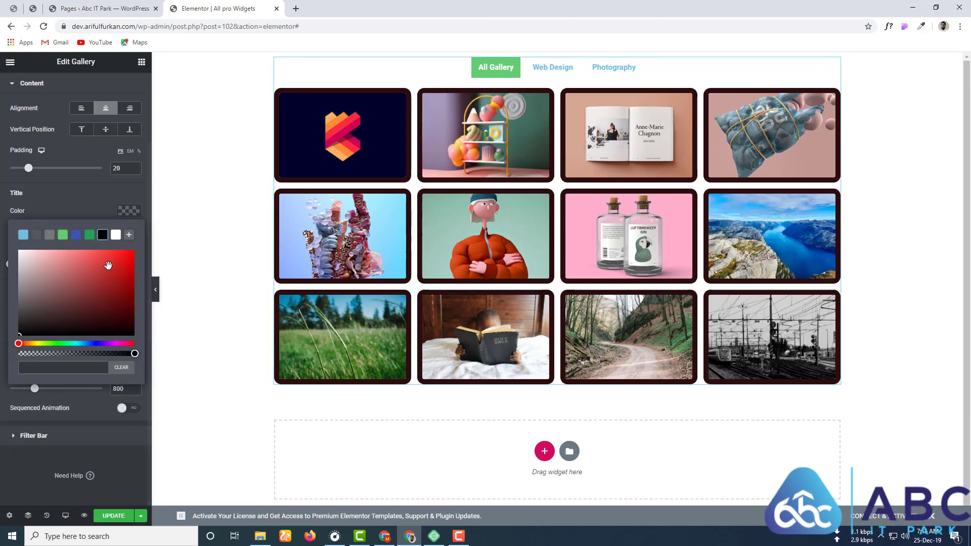
left_click(72, 206)
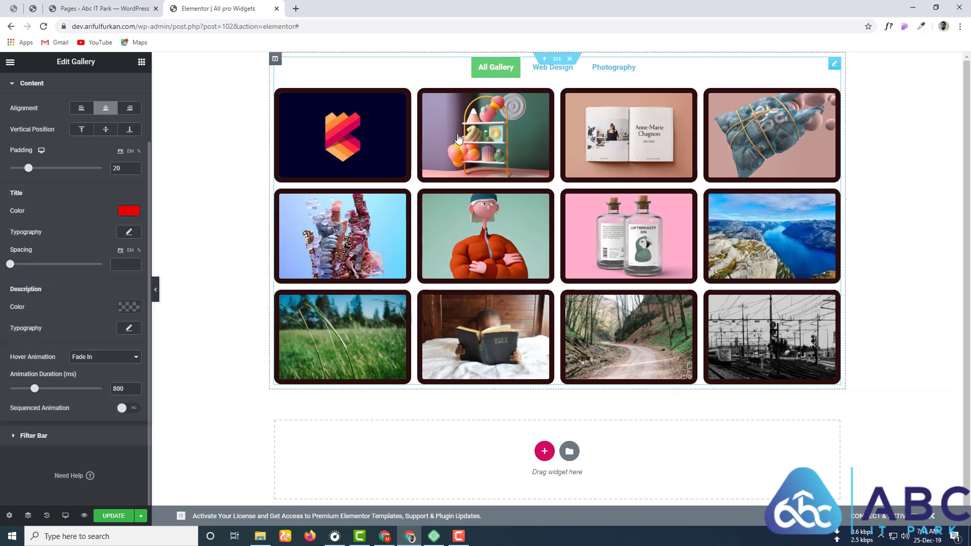
mouse_move(497, 148)
Check the title's typography options, and turn on sequenced animation for the overlay content
left_click(129, 231)
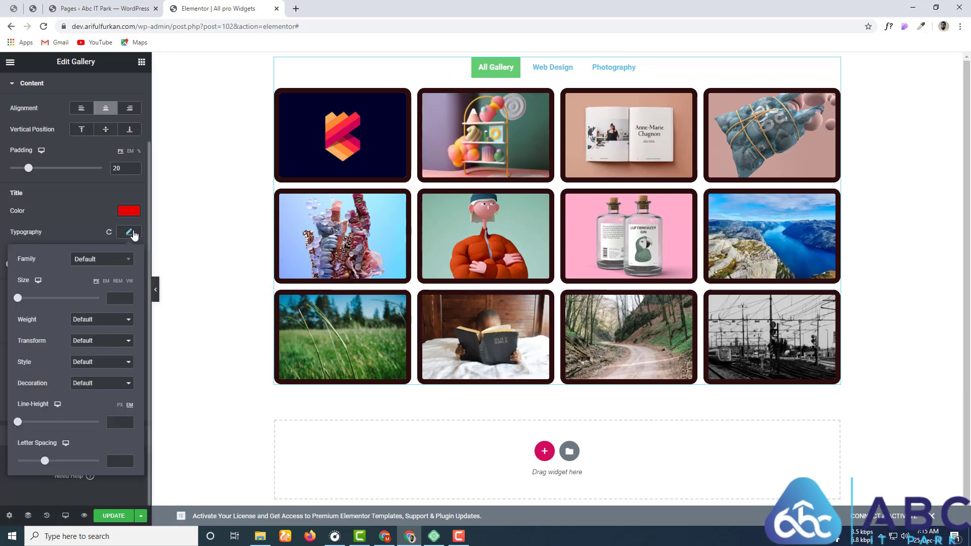
left_click(71, 226)
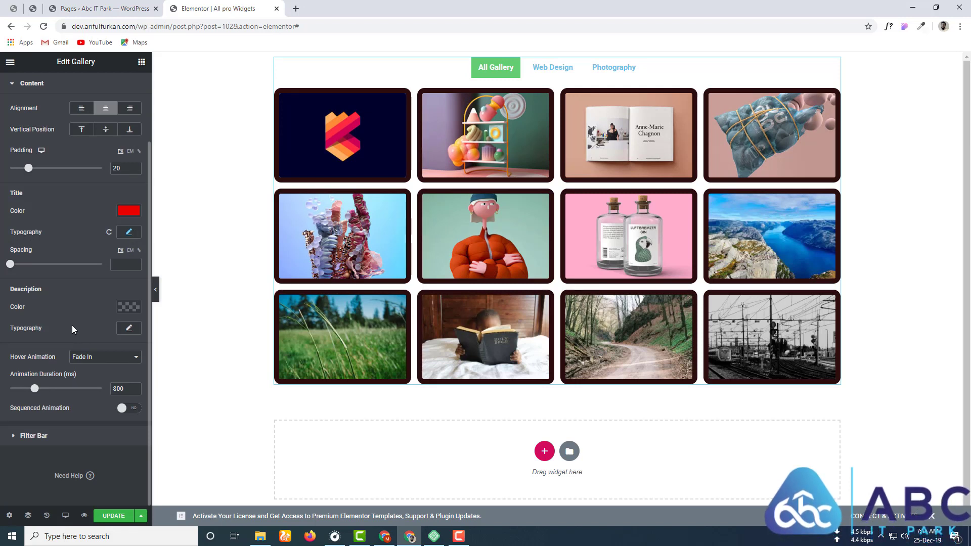
mouse_move(465, 150)
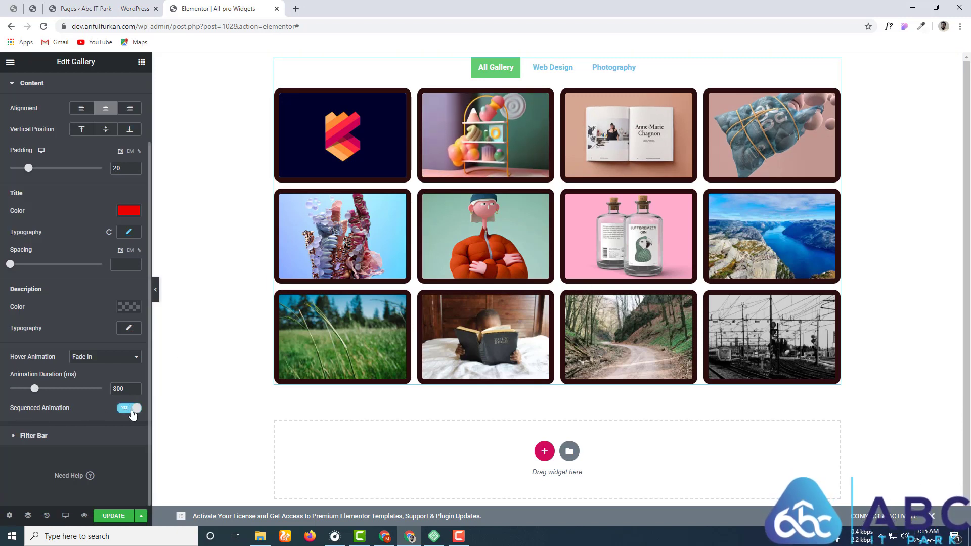
mouse_move(532, 116)
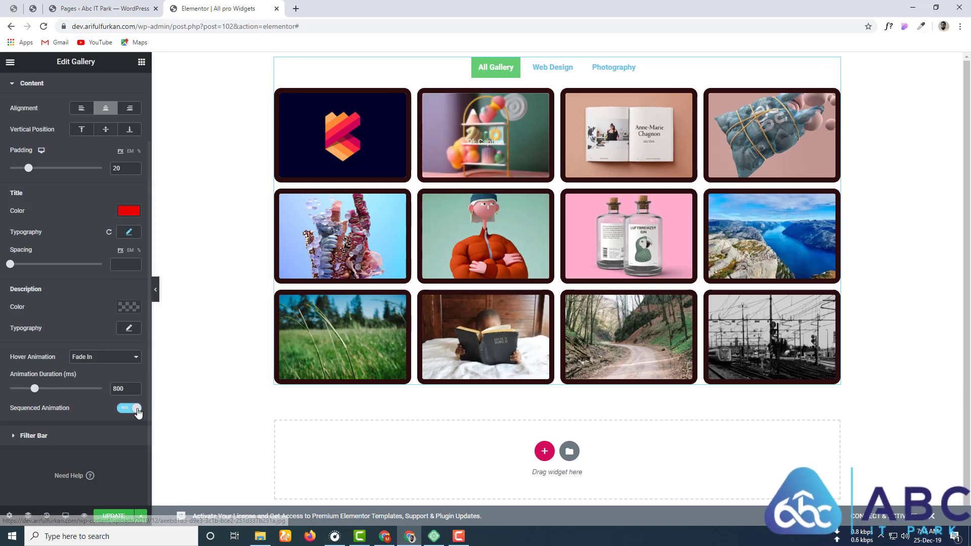
Examine the gallery's filter bar style options for the normal, hover and active states
left_click(60, 436)
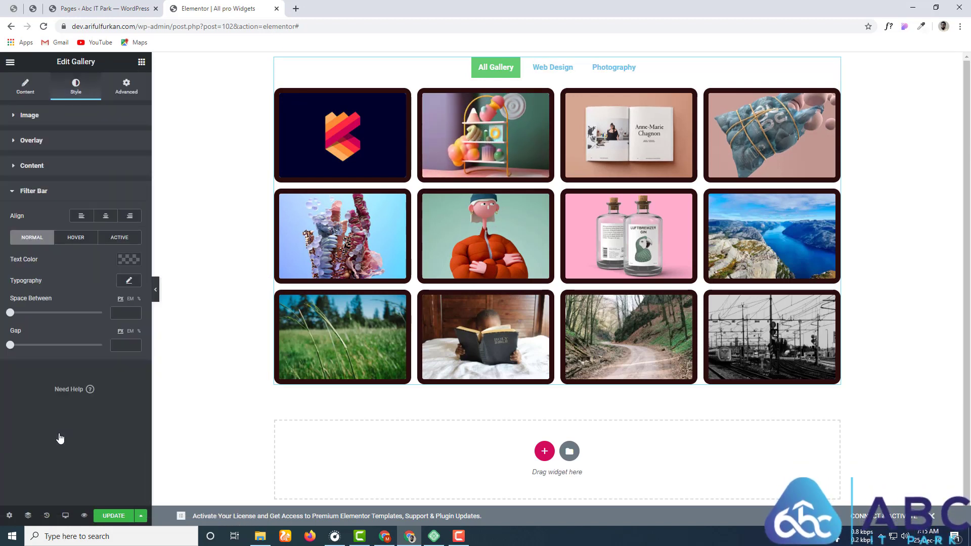
left_click(130, 216)
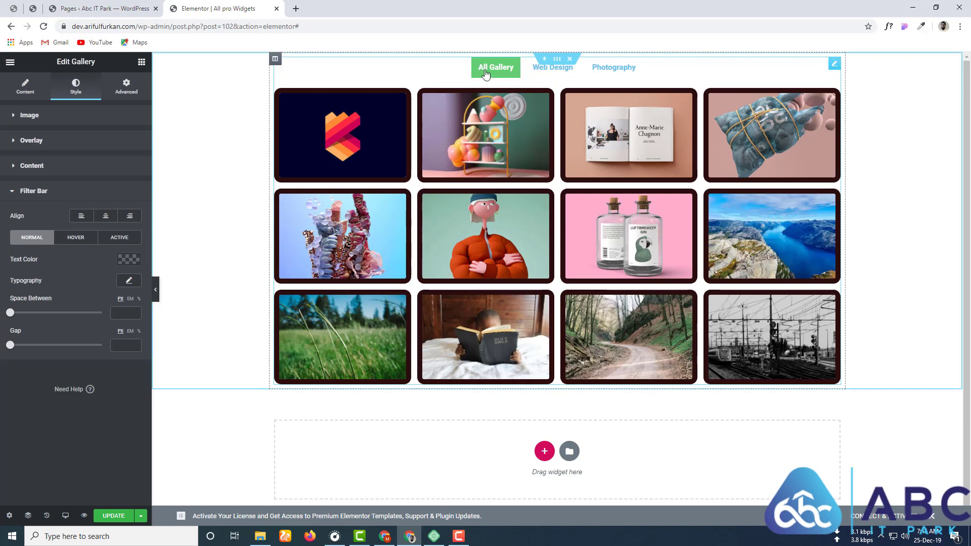
left_click(76, 238)
left_click(128, 238)
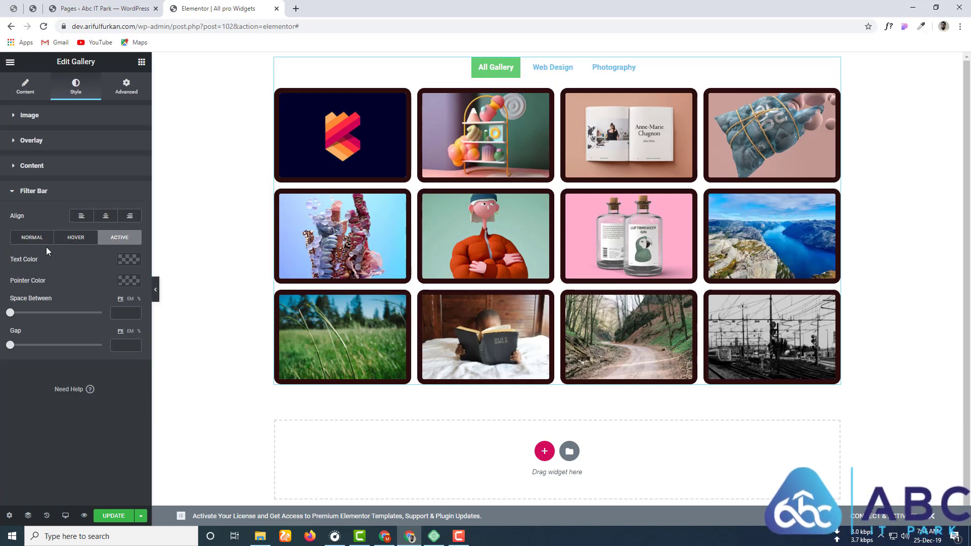
left_click(23, 242)
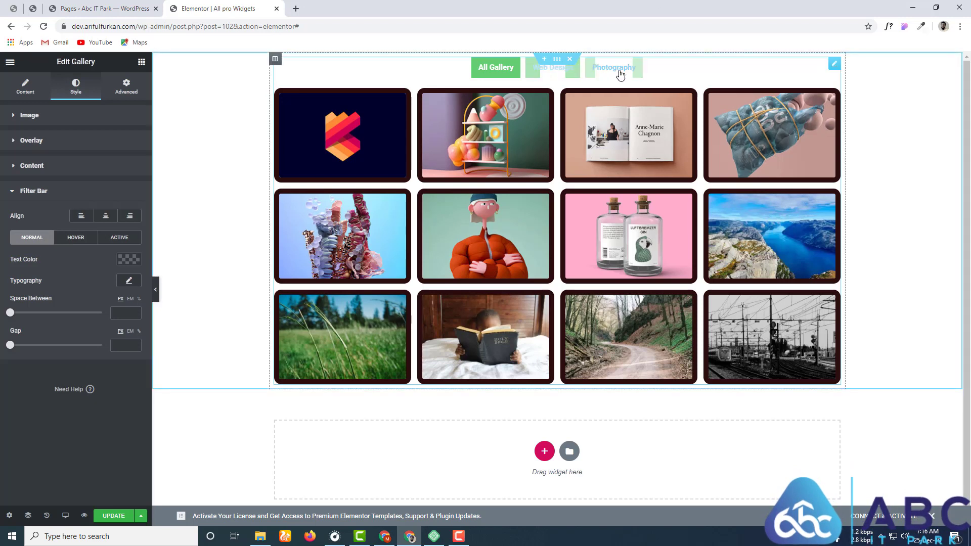
Try left and right alignment for the filter bar, and set it to center
left_click(81, 216)
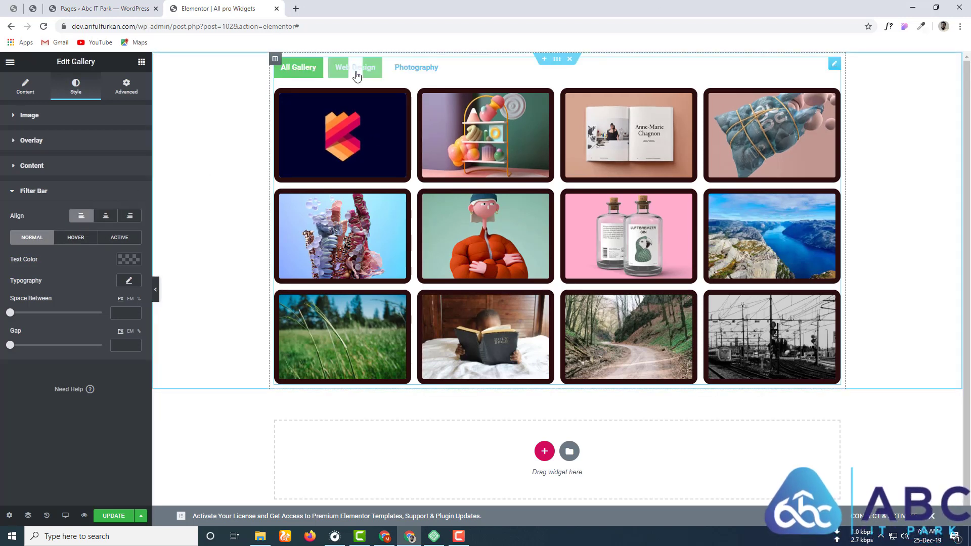
left_click(129, 216)
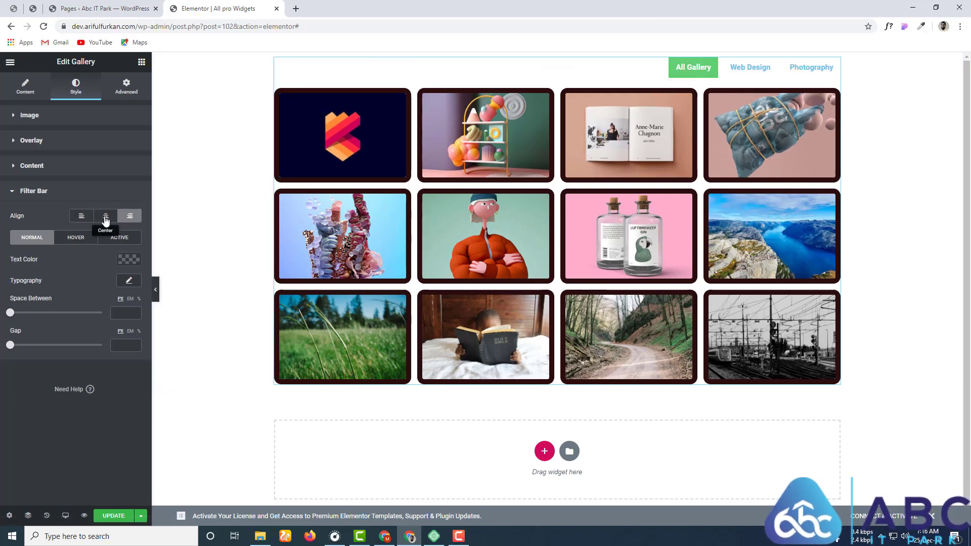
left_click(105, 217)
left_click(81, 216)
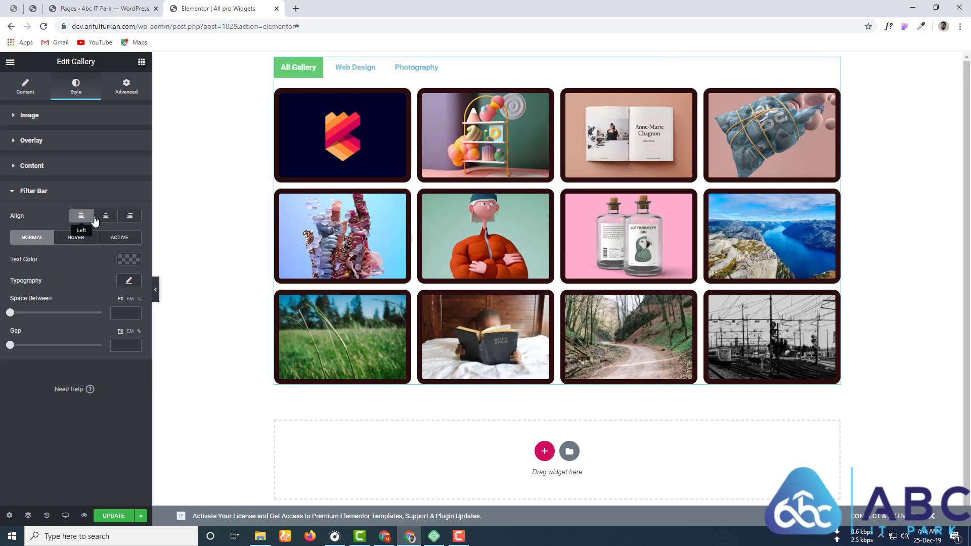
left_click(106, 216)
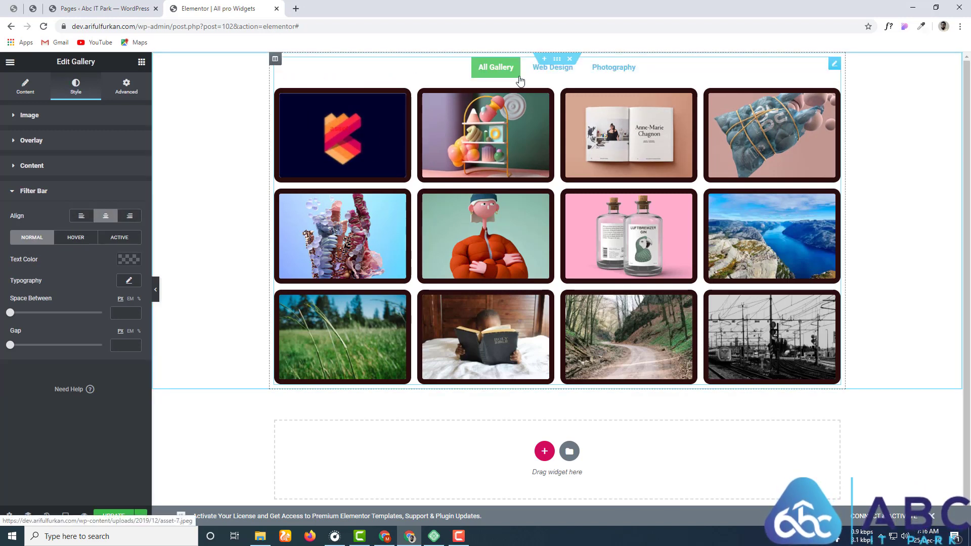
Set the filter bar's normal text color to near-black #060000, with 33 px space between items and a 35 px gap
left_click(130, 260)
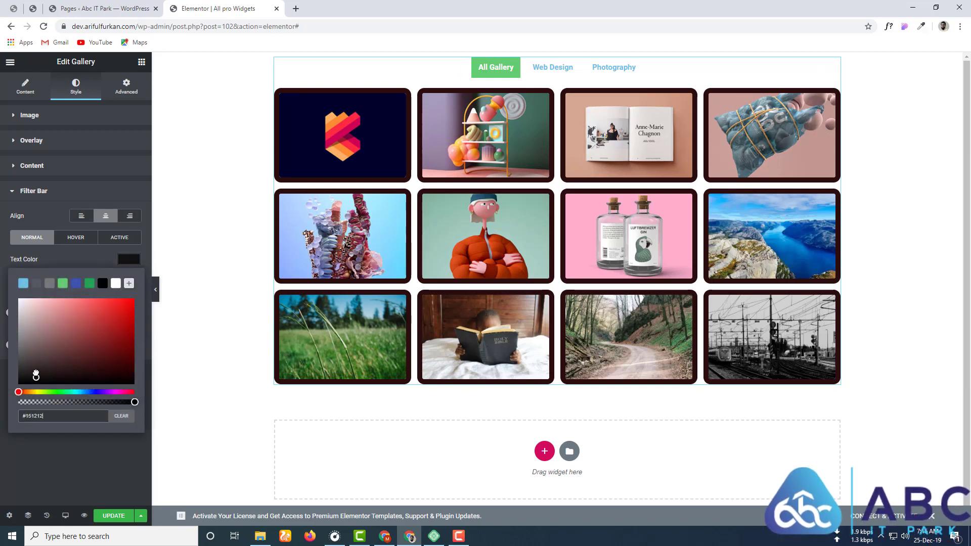
left_click_drag(36, 375, 149, 387)
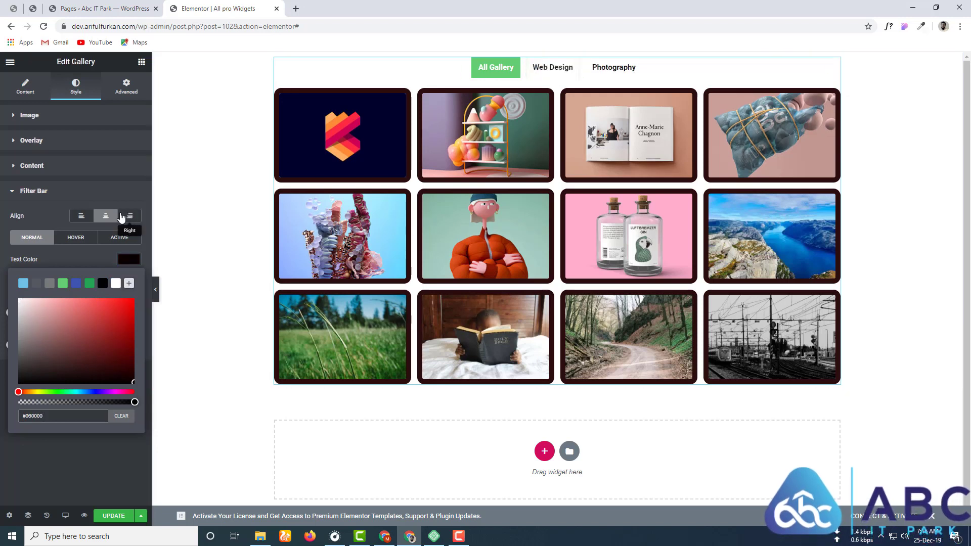
left_click(71, 250)
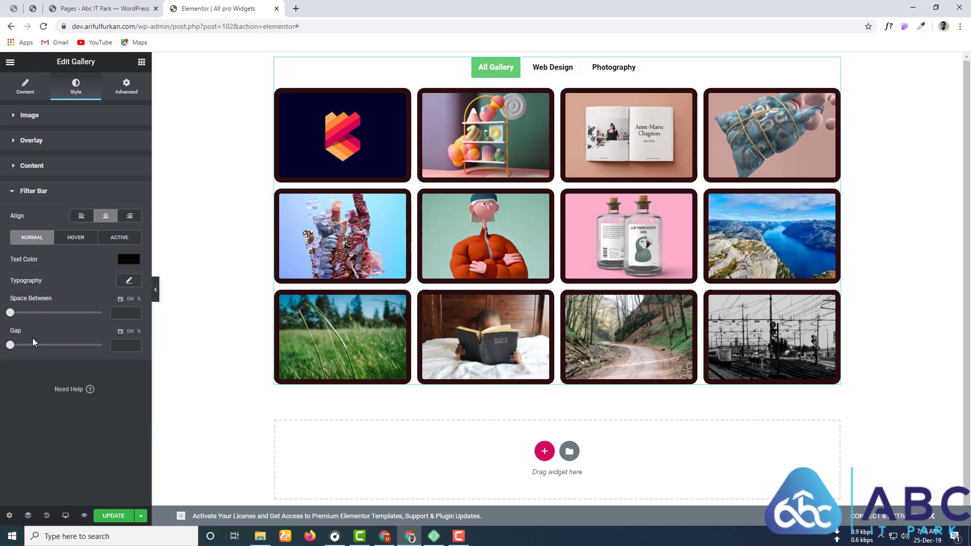
left_click_drag(13, 316, 41, 313)
left_click_drag(11, 346, 43, 346)
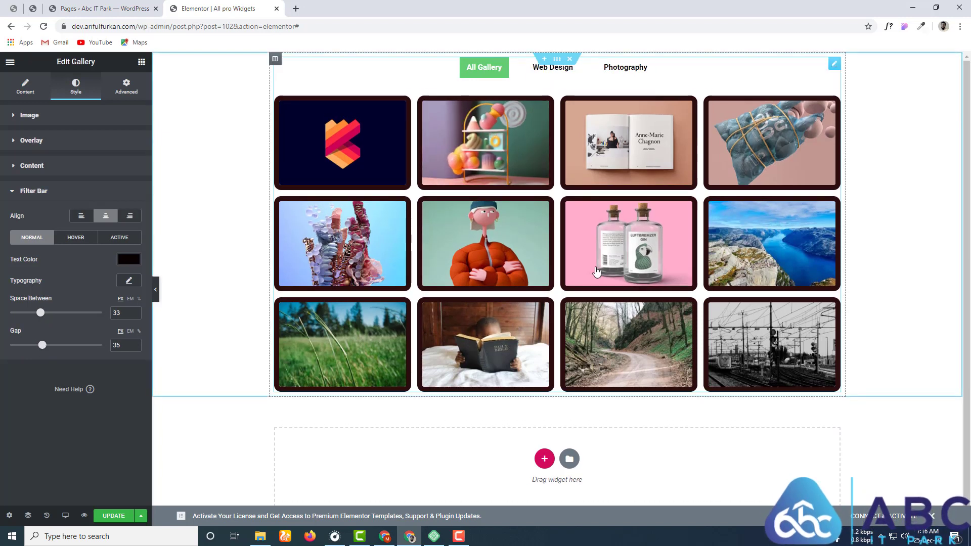
Set the pointer color of the filter bar's hover state to blue #4054B2 and preview it on the filter items
left_click(87, 241)
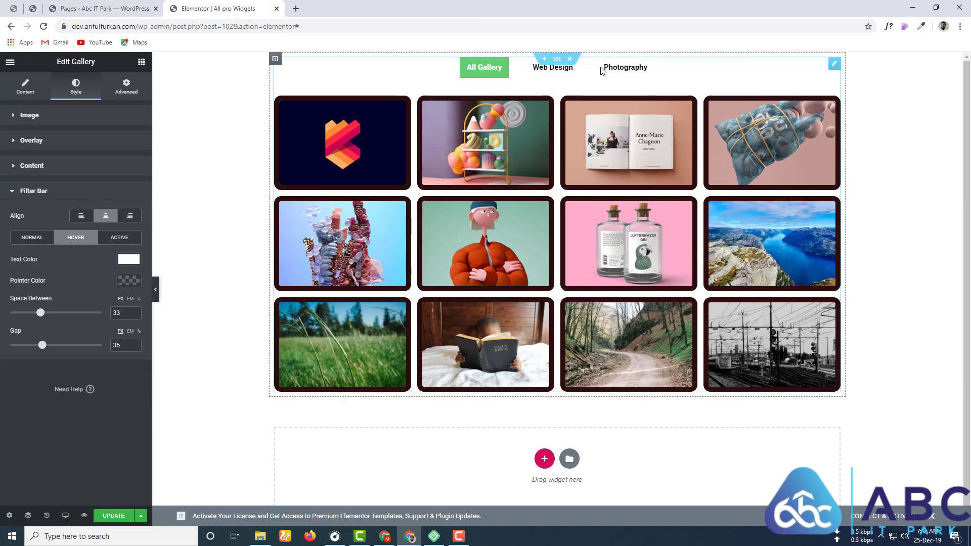
left_click(39, 238)
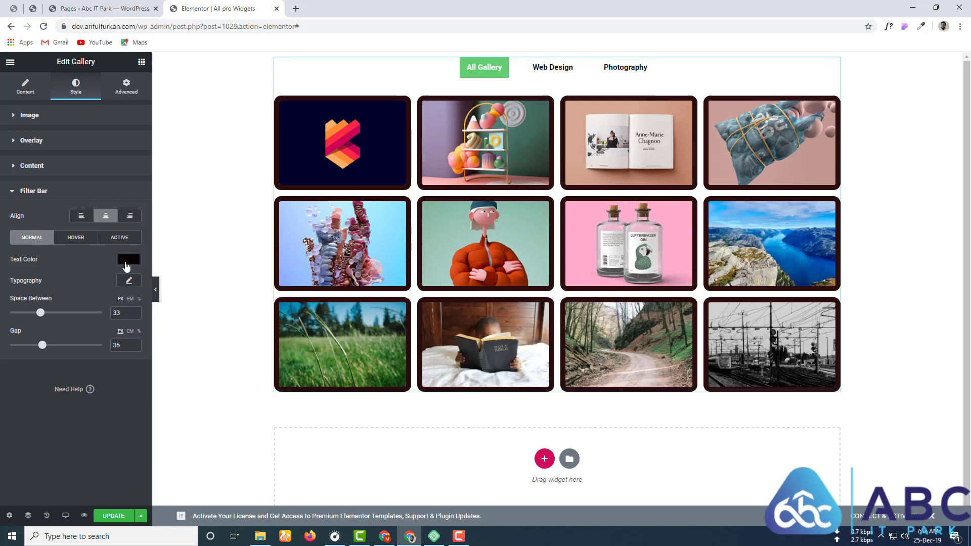
left_click(87, 240)
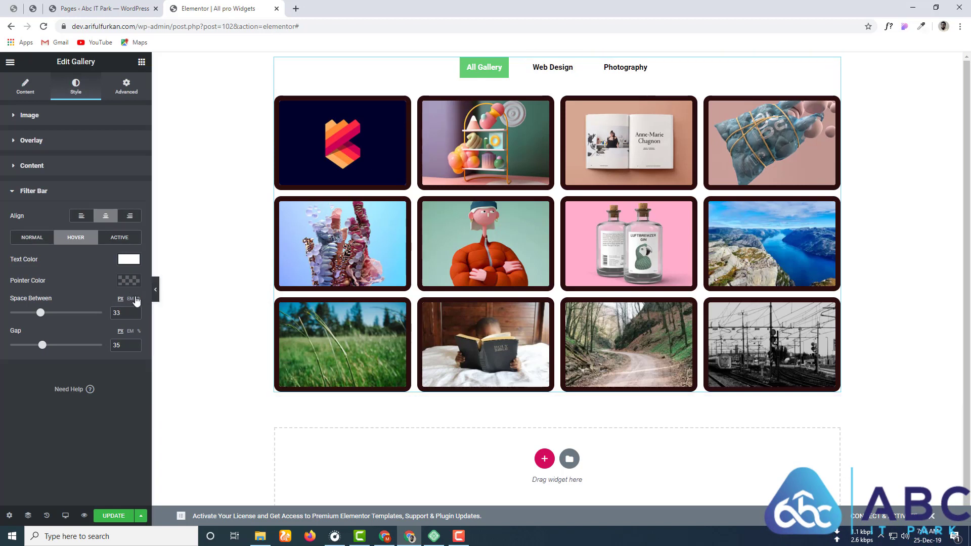
left_click(126, 283)
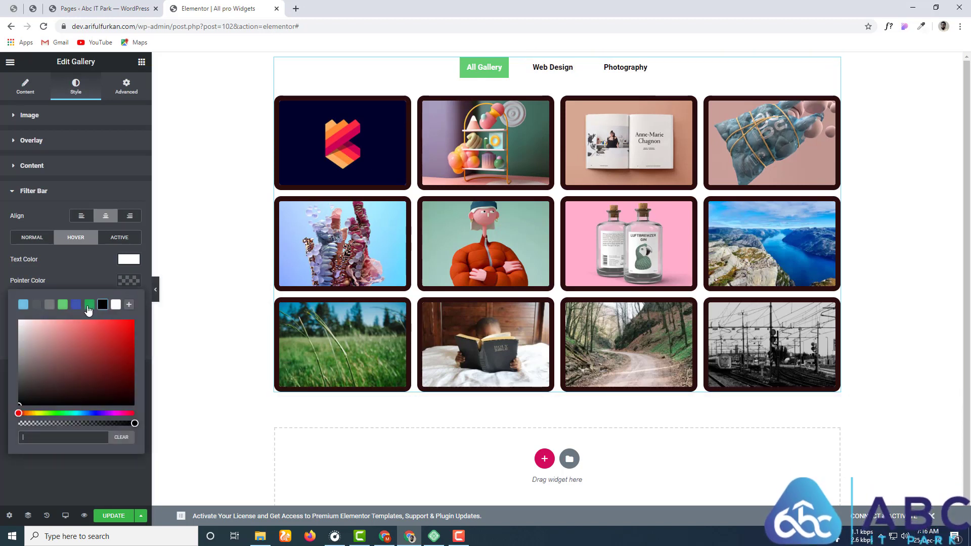
left_click(89, 305)
left_click(76, 304)
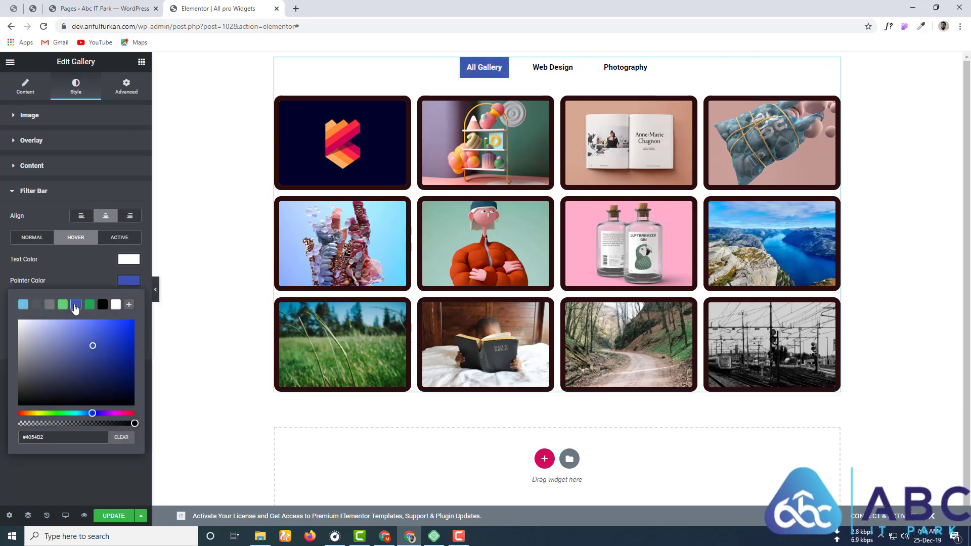
left_click(66, 270)
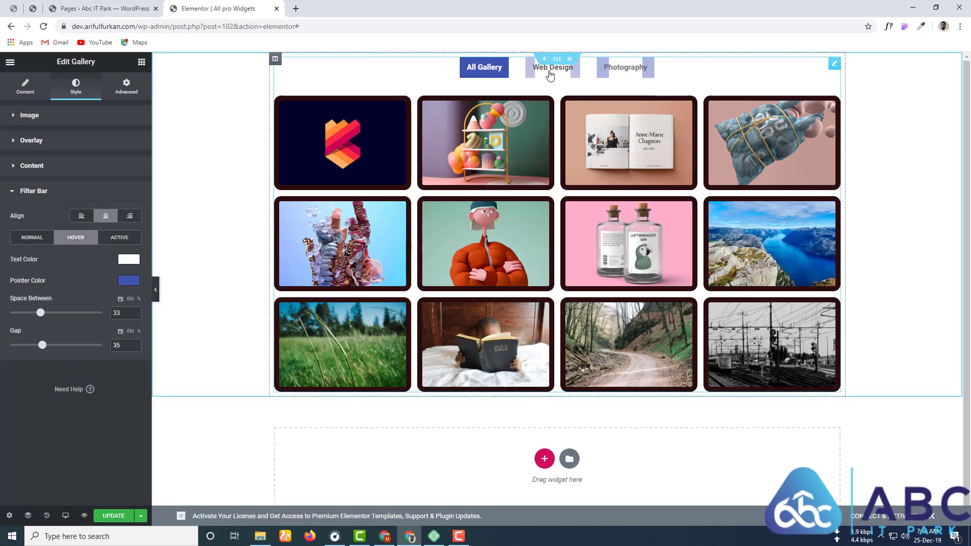
Set the filter bar's active pointer color to red #FF0000, and preview it on Web Design, Photography and All Gallery
left_click(116, 238)
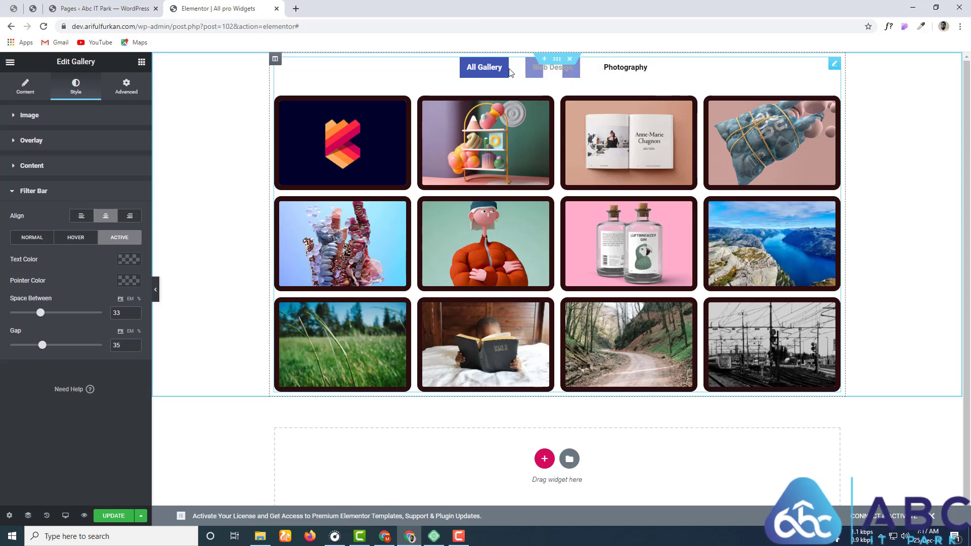
left_click(129, 281)
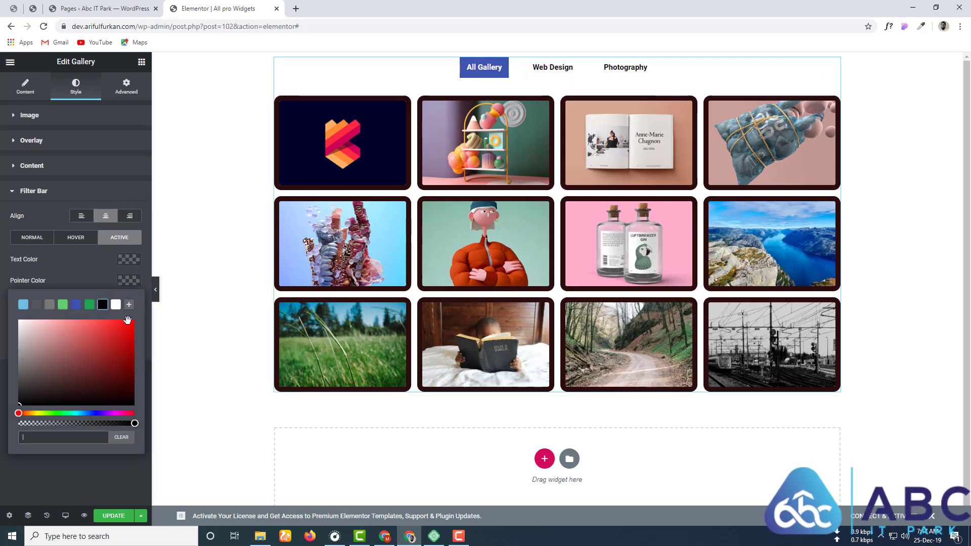
left_click_drag(135, 352, 134, 319)
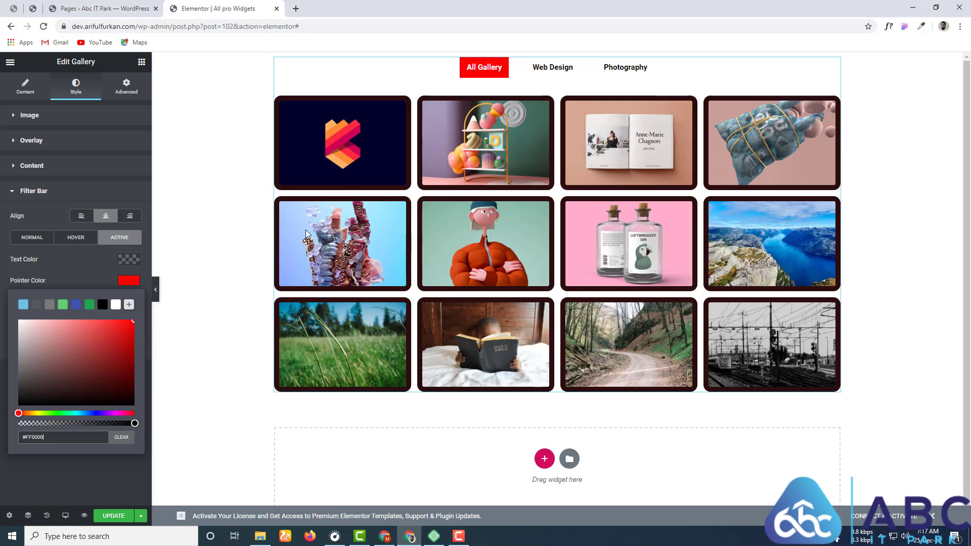
left_click(551, 67)
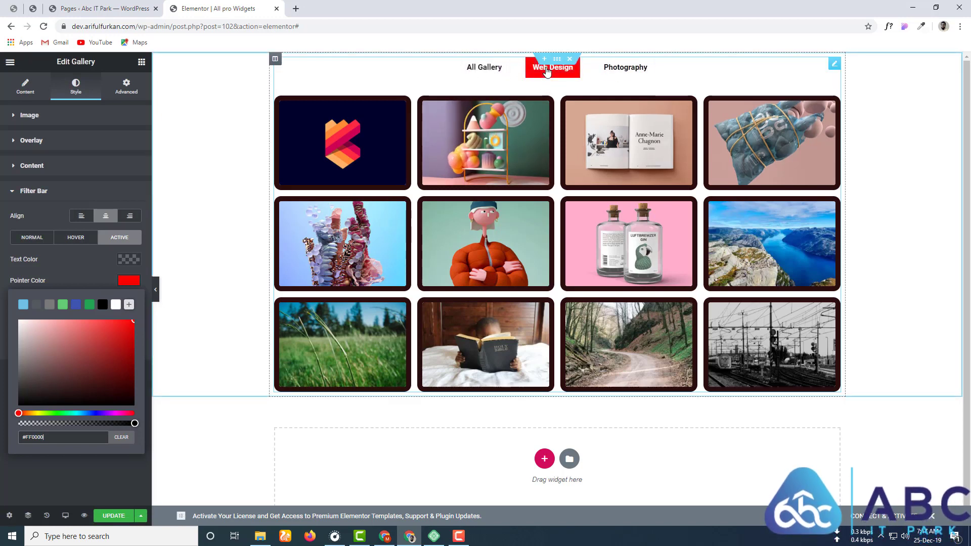
left_click(622, 67)
left_click(489, 67)
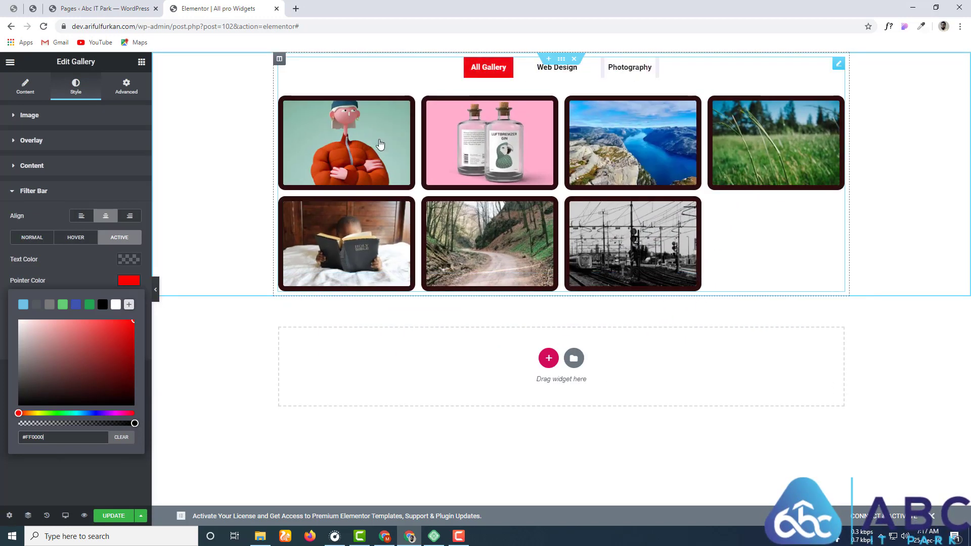
left_click(71, 260)
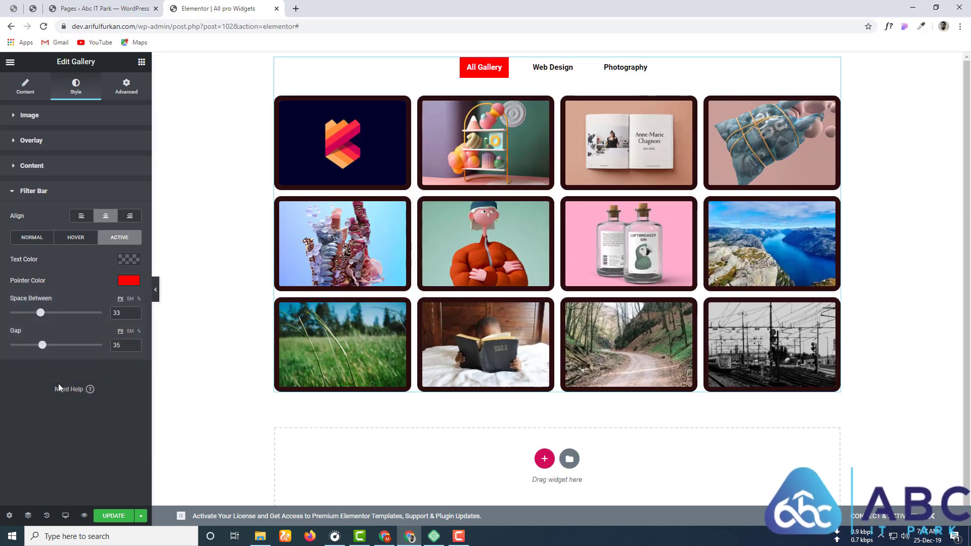
Look over the gallery widget's advanced options, and return to its content settings
left_click(127, 87)
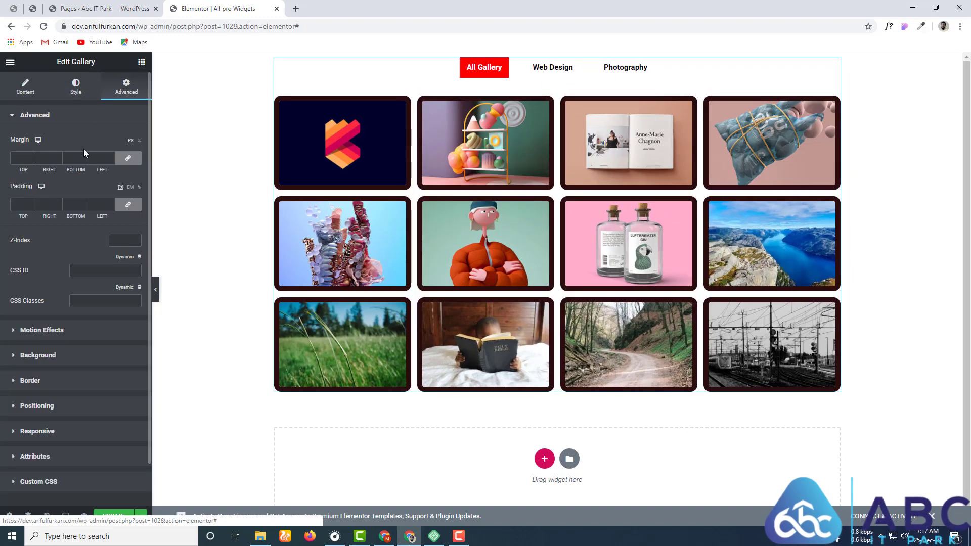
scroll(44, 254, "down", 1)
scroll(43, 254, "up", 1)
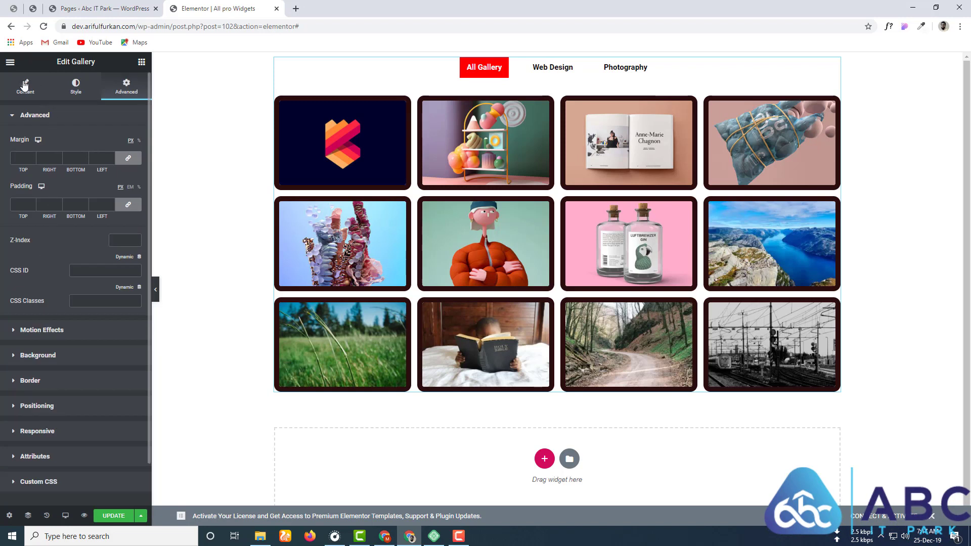
left_click(24, 87)
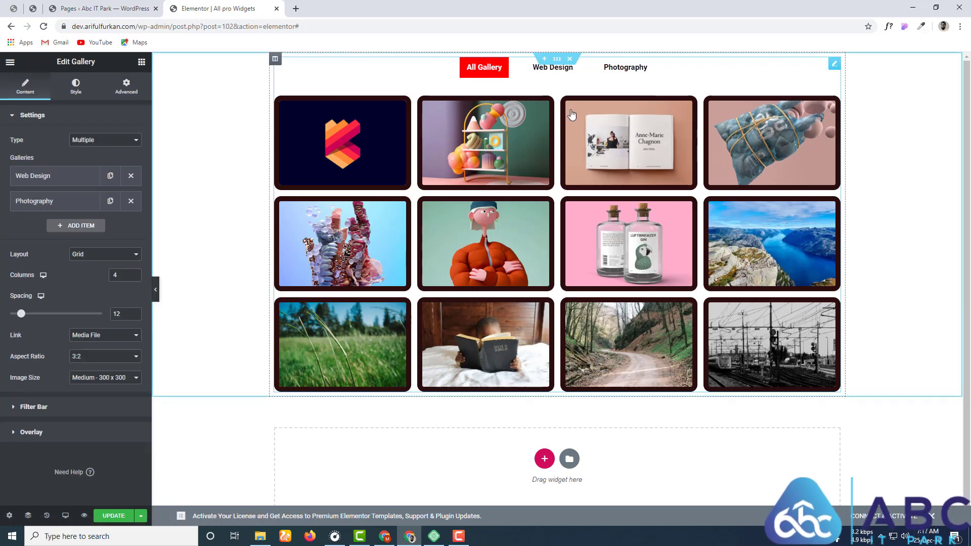